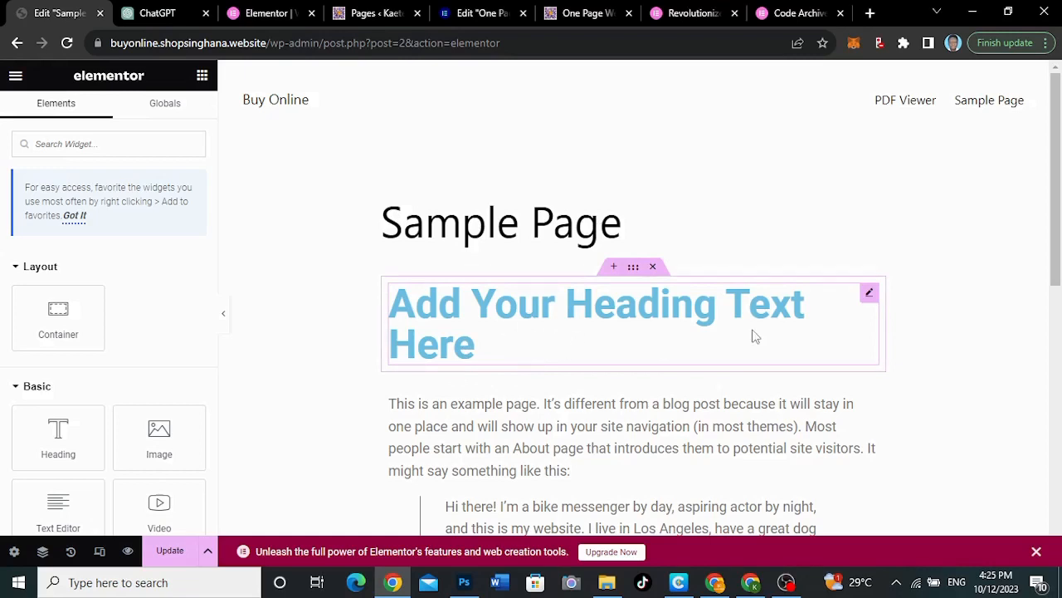
Start AI writing for the page heading's title and connect the site to the signed-in Elementor account
{"action": "left_click", "coordinate": [869, 294]}
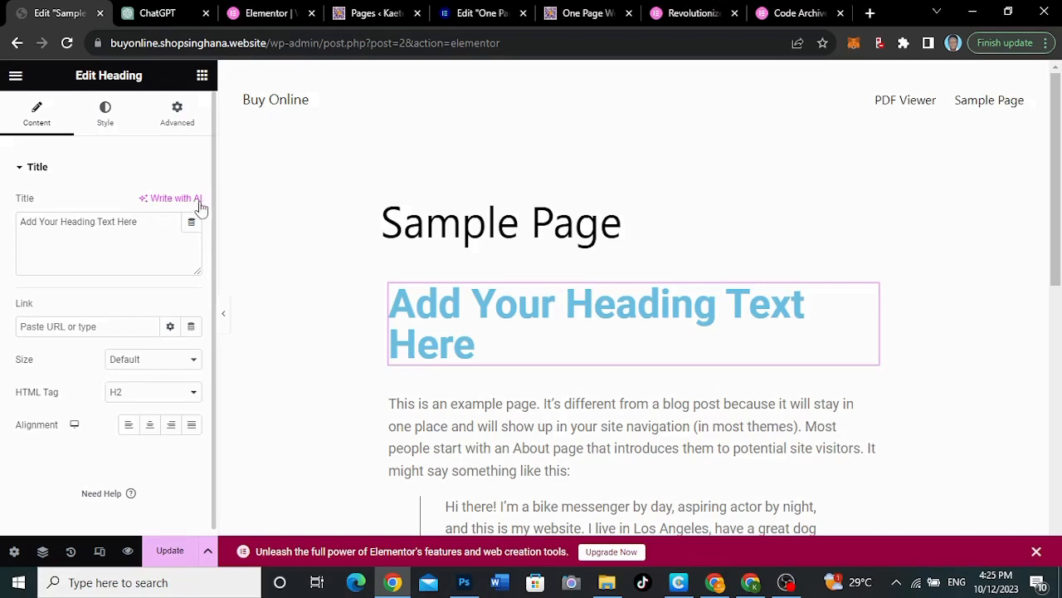
{"action": "left_click", "coordinate": [174, 200]}
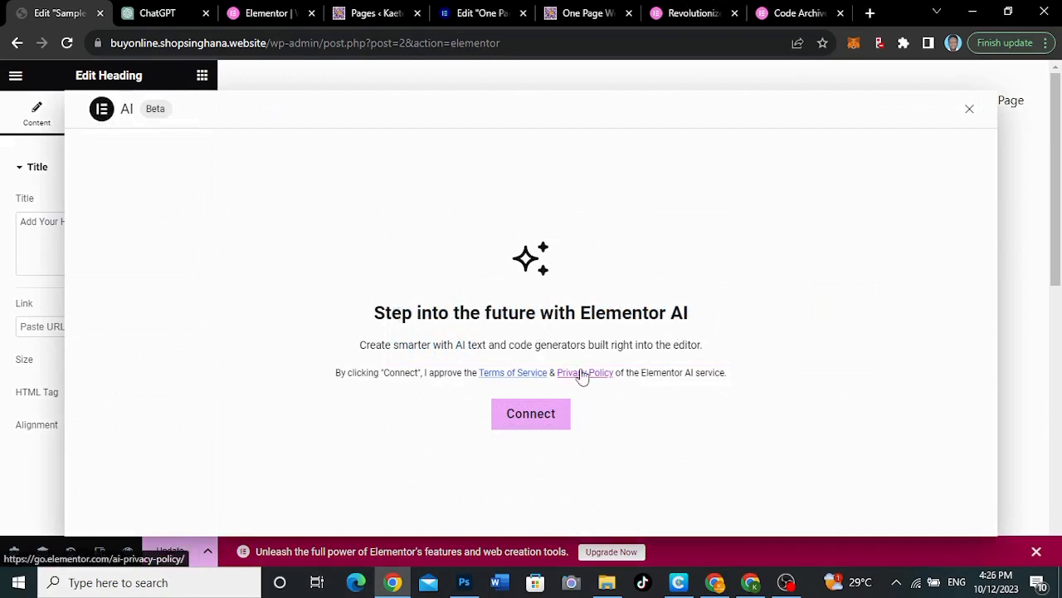
{"action": "left_click", "coordinate": [538, 419]}
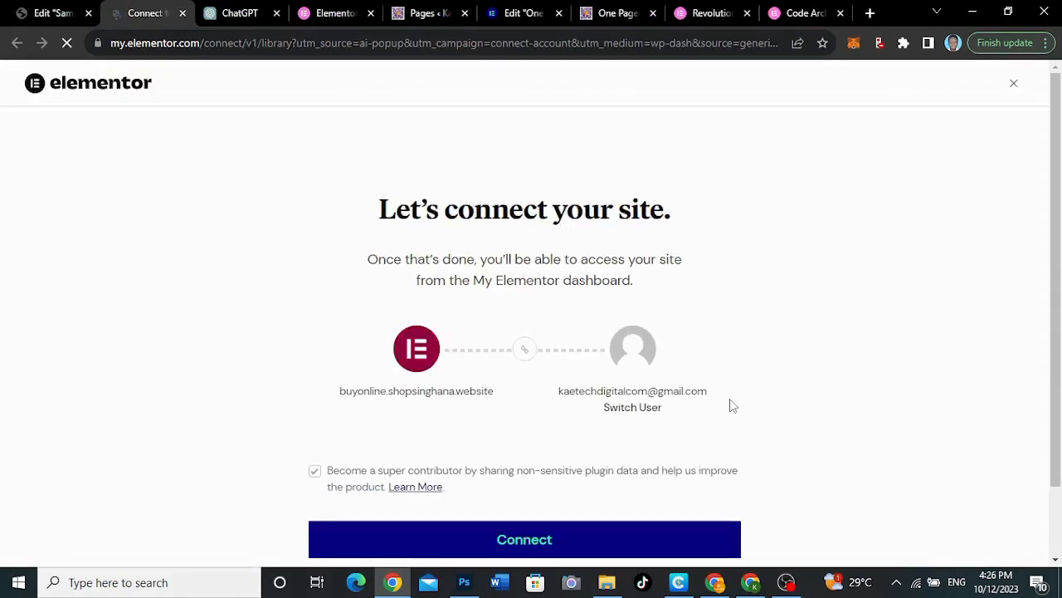
{"action": "scroll", "coordinate": [730, 405], "scroll_direction": "down", "scroll_amount": 1}
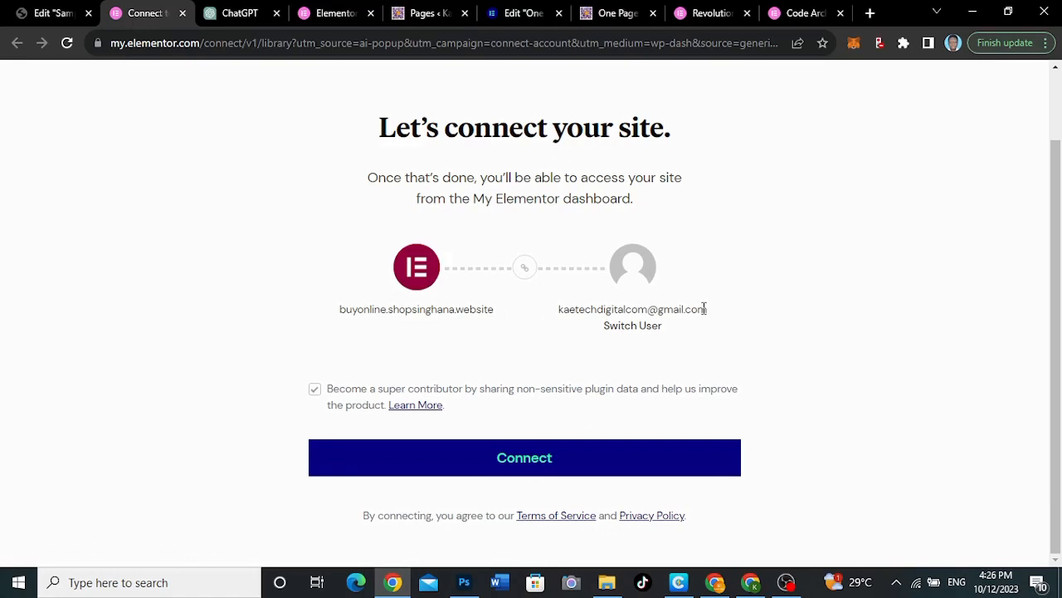
{"action": "left_click", "coordinate": [531, 463]}
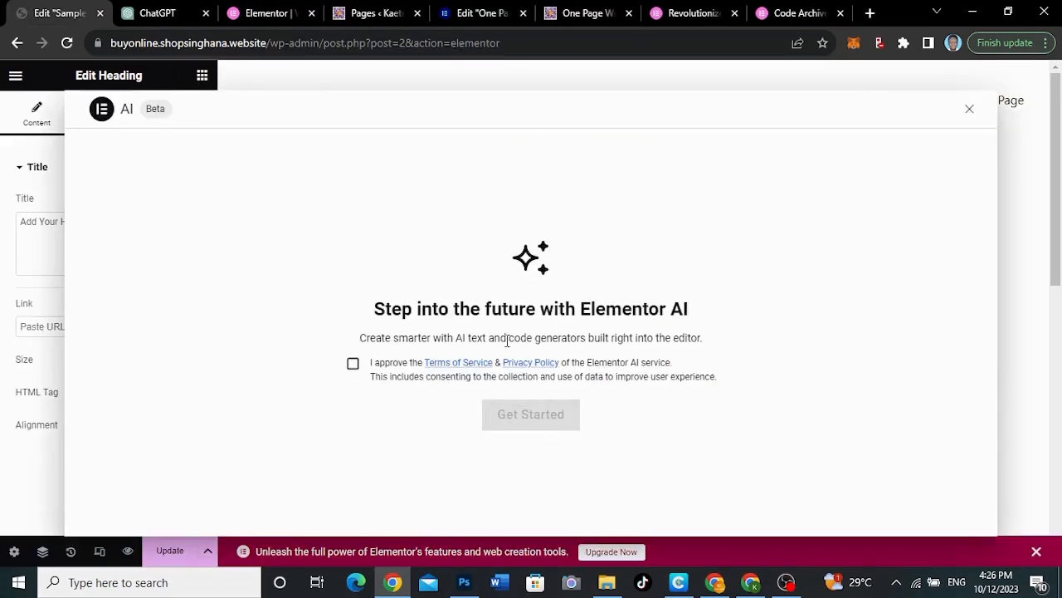
Approve the Elementor AI terms and privacy policy, get started with the service, and close the text prompt dialog
{"action": "left_click", "coordinate": [353, 366]}
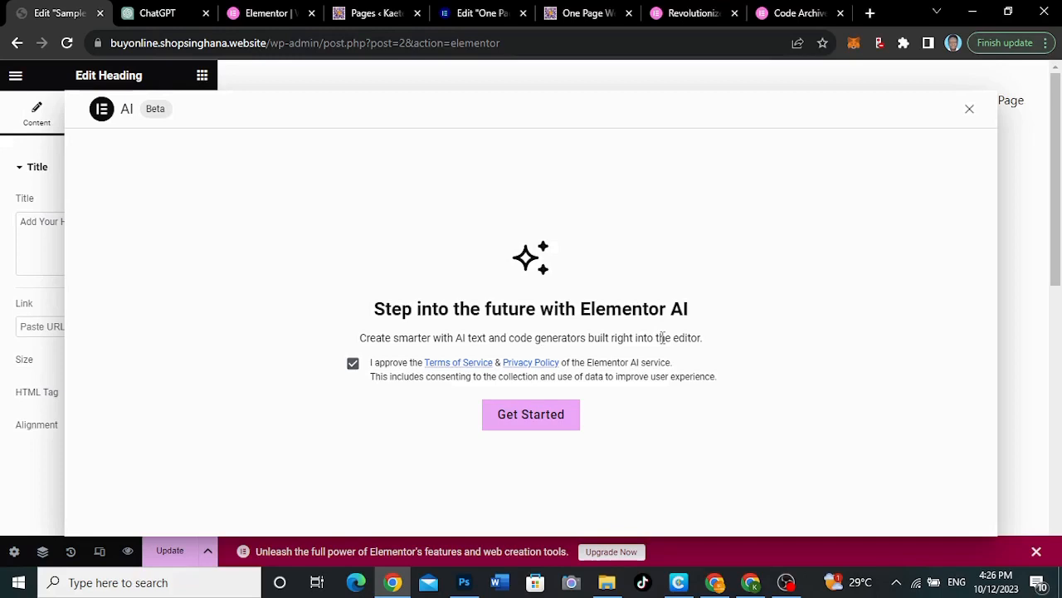
{"action": "left_click", "coordinate": [531, 415]}
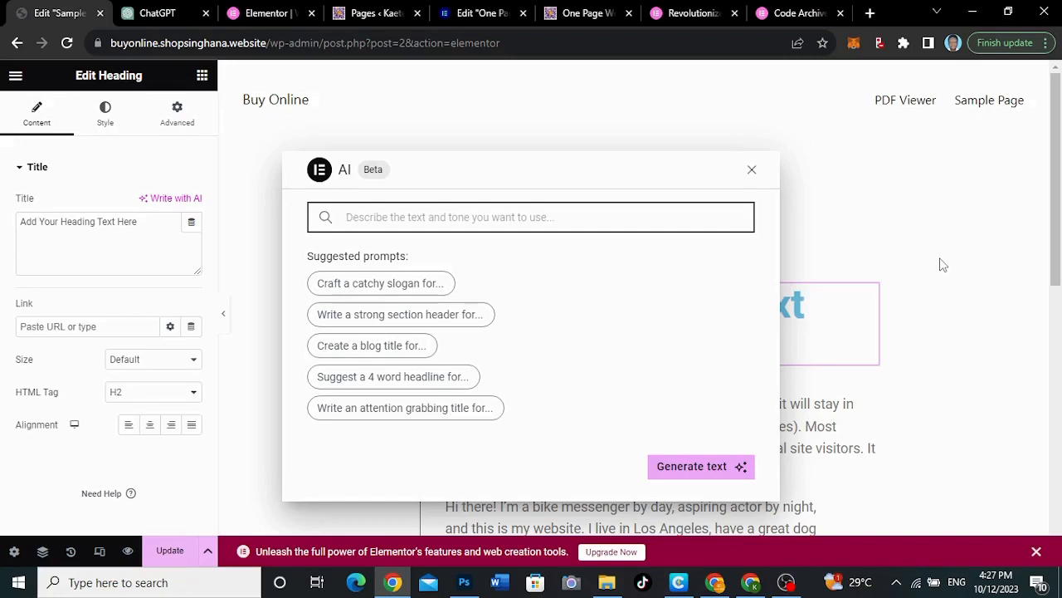
{"action": "left_click", "coordinate": [752, 169]}
Examine the sample page's existing content from the title and heading down to the footer
{"action": "scroll", "coordinate": [639, 373], "scroll_direction": "down", "scroll_amount": 2}
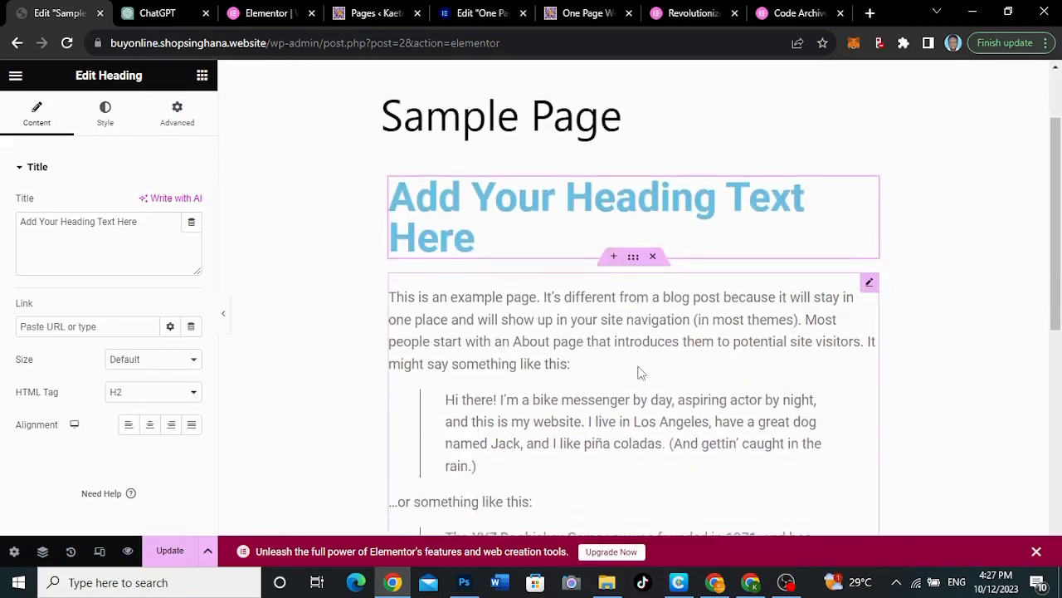
{"action": "scroll", "coordinate": [639, 372], "scroll_direction": "down", "scroll_amount": 5}
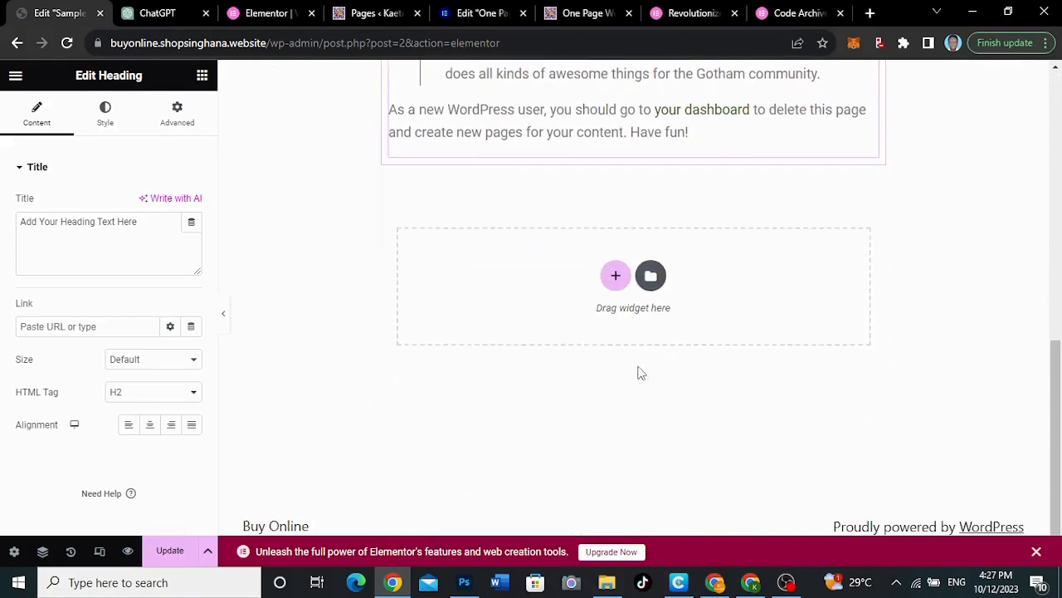
{"action": "scroll", "coordinate": [639, 372], "scroll_direction": "up", "scroll_amount": 7}
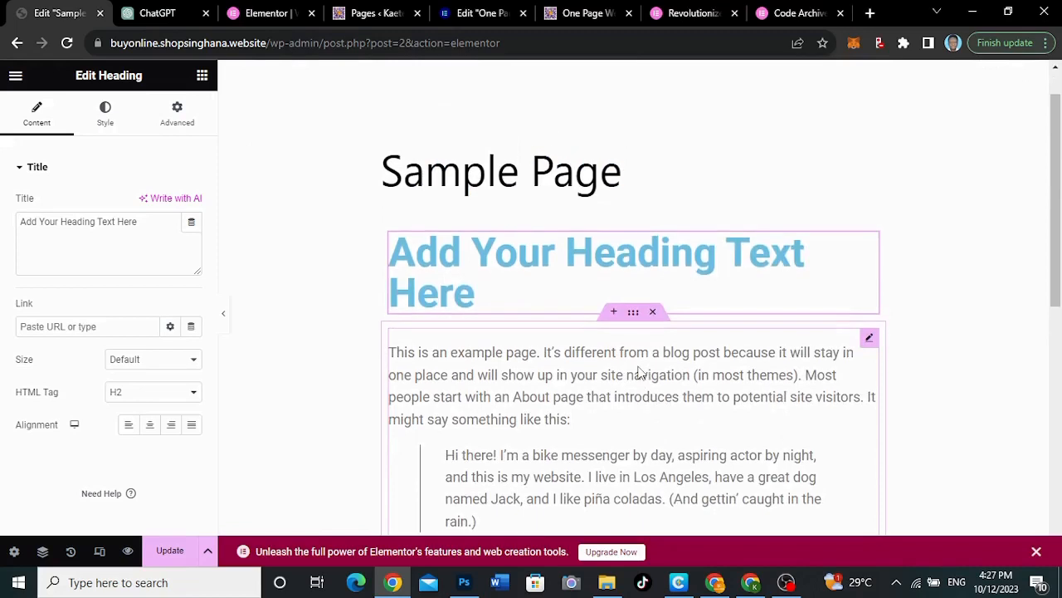
{"action": "scroll", "coordinate": [639, 373], "scroll_direction": "down", "scroll_amount": 1}
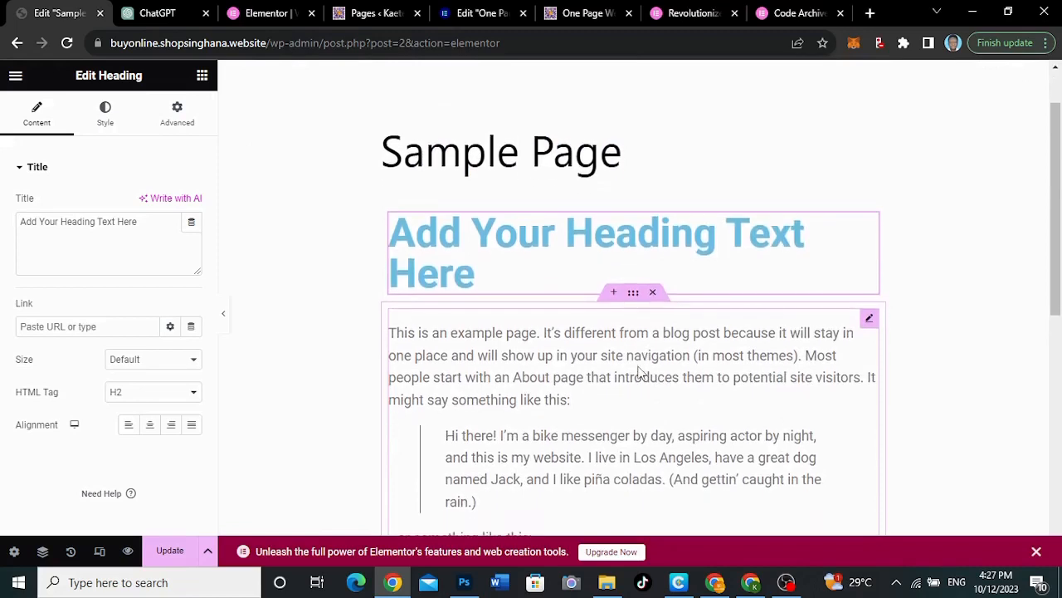
{"action": "scroll", "coordinate": [639, 373], "scroll_direction": "down", "scroll_amount": 3}
{"action": "scroll", "coordinate": [639, 373], "scroll_direction": "up", "scroll_amount": 2}
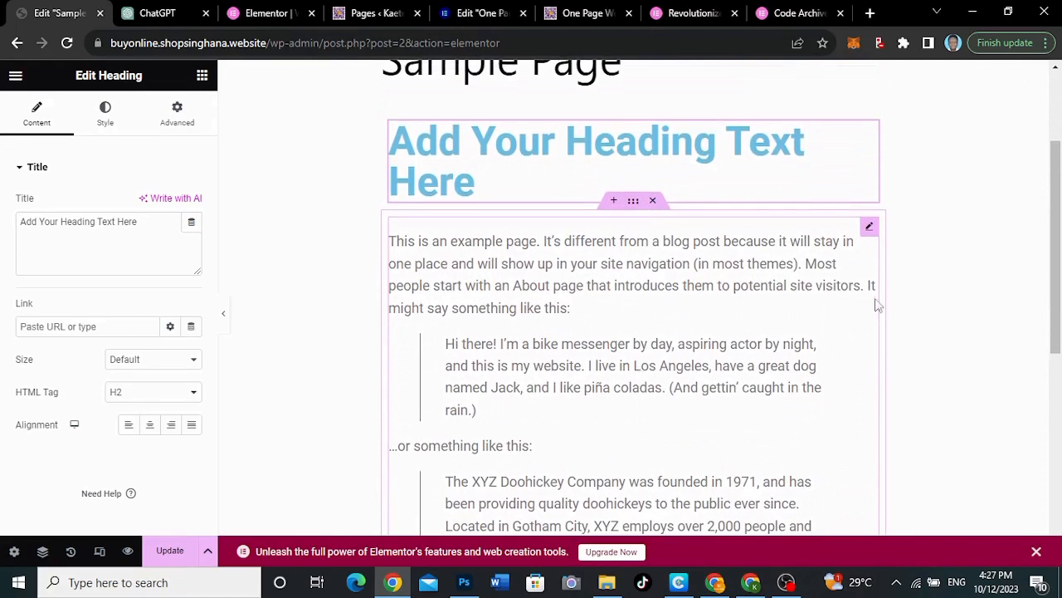
{"action": "scroll", "coordinate": [666, 299], "scroll_direction": "up", "scroll_amount": 2}
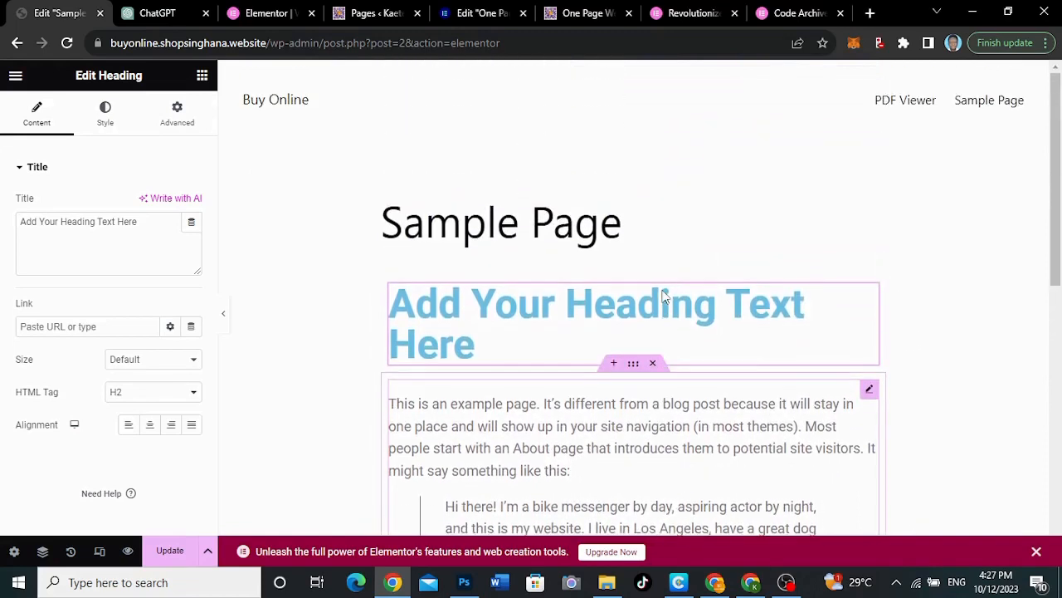
{"action": "scroll", "coordinate": [667, 297], "scroll_direction": "down", "scroll_amount": 1}
{"action": "scroll", "coordinate": [664, 296], "scroll_direction": "up", "scroll_amount": 2}
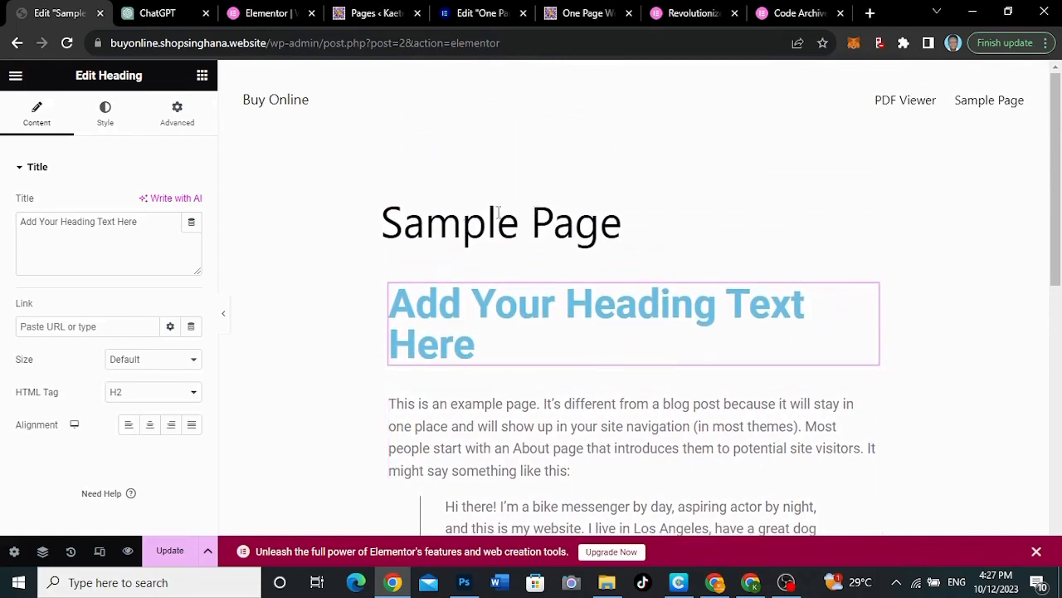
Set the page layout to Elementor Full Width in the page settings
{"action": "left_click", "coordinate": [12, 552]}
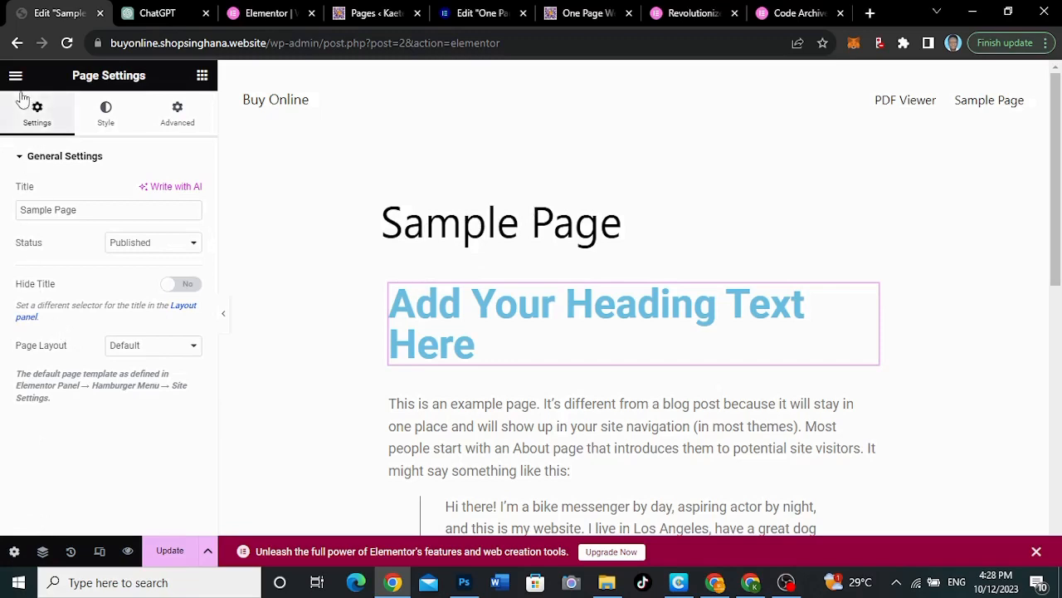
{"action": "left_click", "coordinate": [131, 347]}
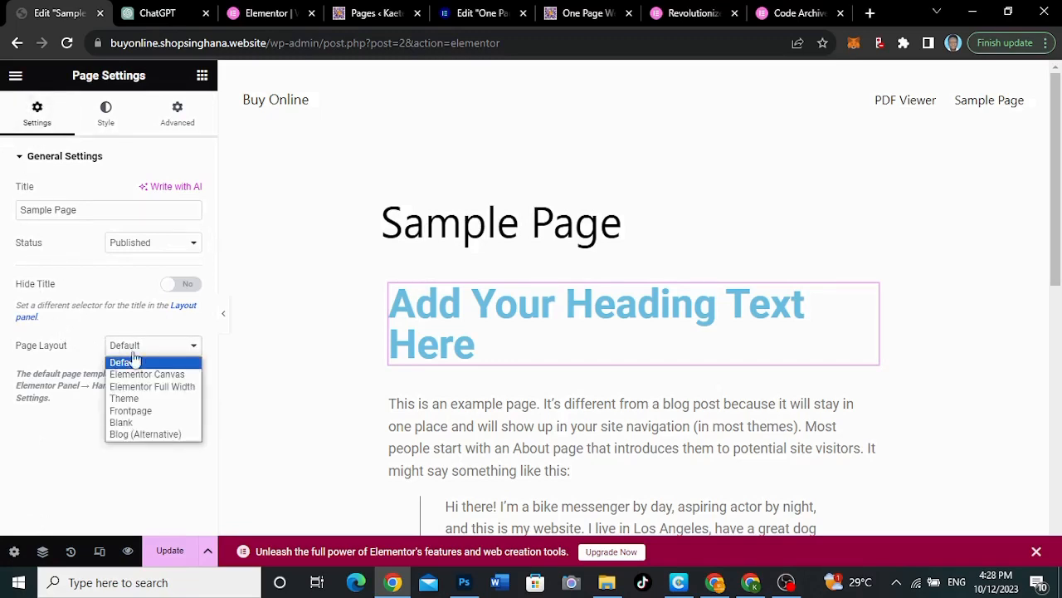
{"action": "left_click", "coordinate": [145, 387]}
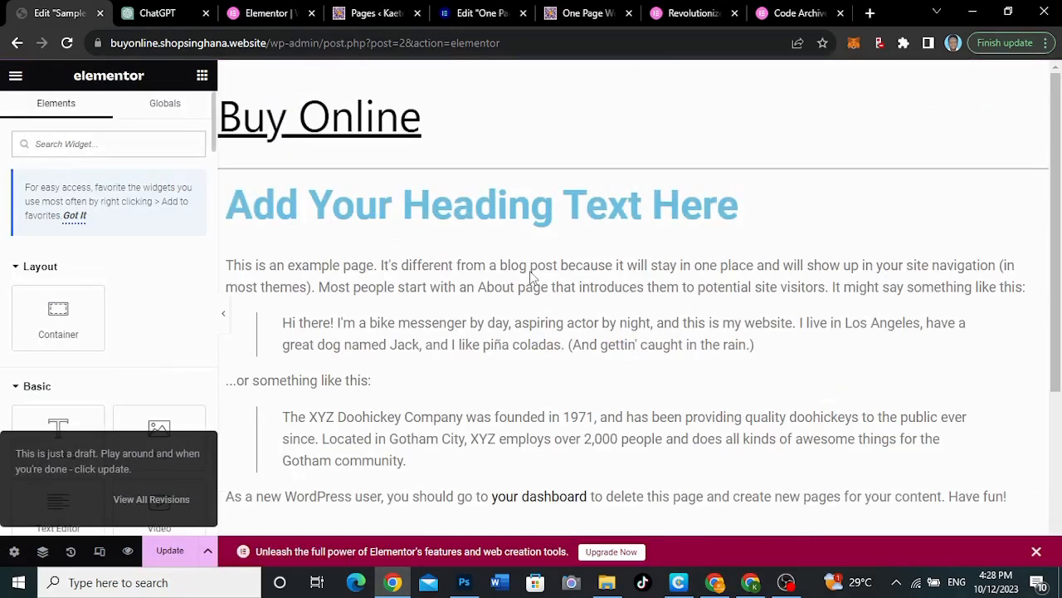
Delete the heading container and the example text container from the page
{"action": "scroll", "coordinate": [640, 260], "scroll_direction": "down", "scroll_amount": 2}
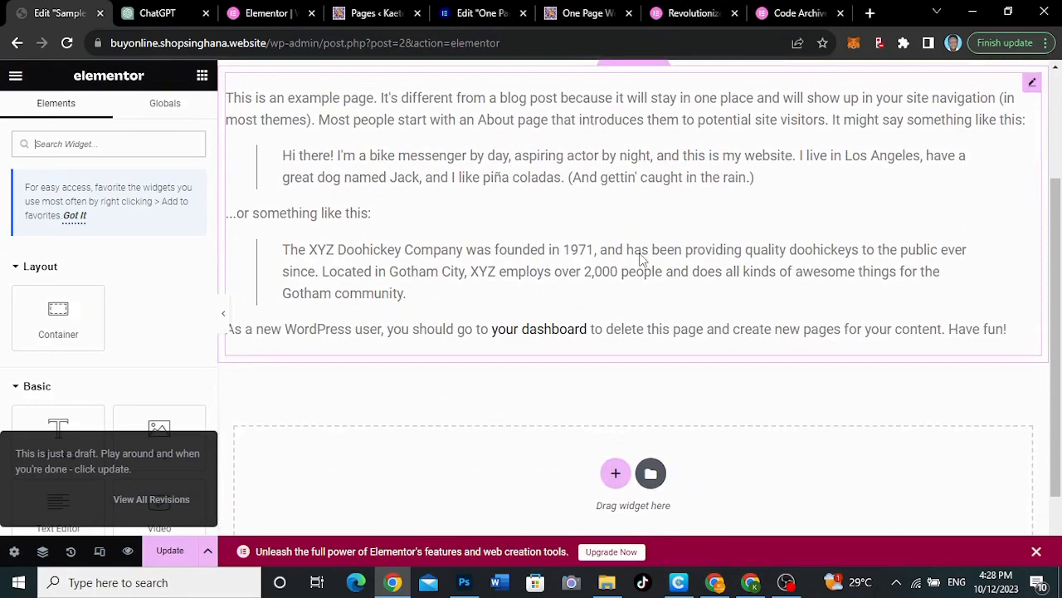
{"action": "scroll", "coordinate": [640, 260], "scroll_direction": "up", "scroll_amount": 2}
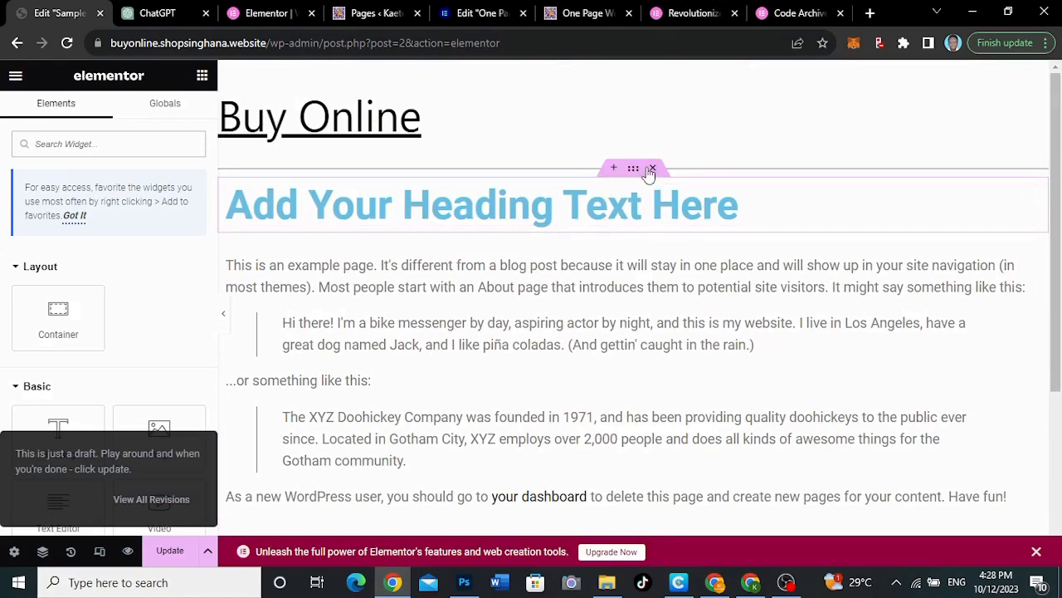
{"action": "left_click", "coordinate": [652, 170]}
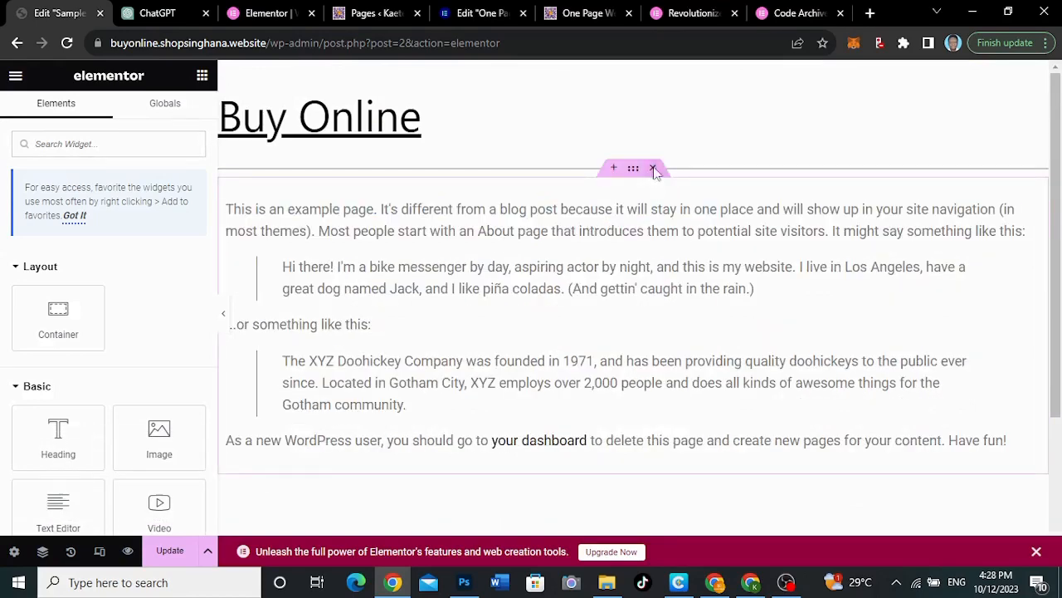
{"action": "left_click", "coordinate": [654, 169]}
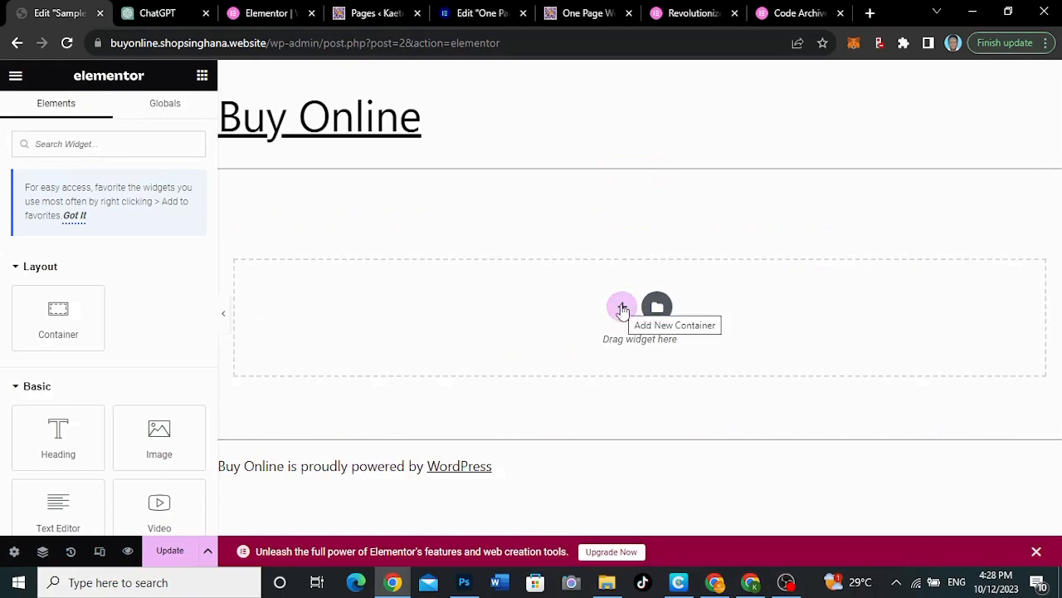
{"action": "left_click", "coordinate": [622, 308]}
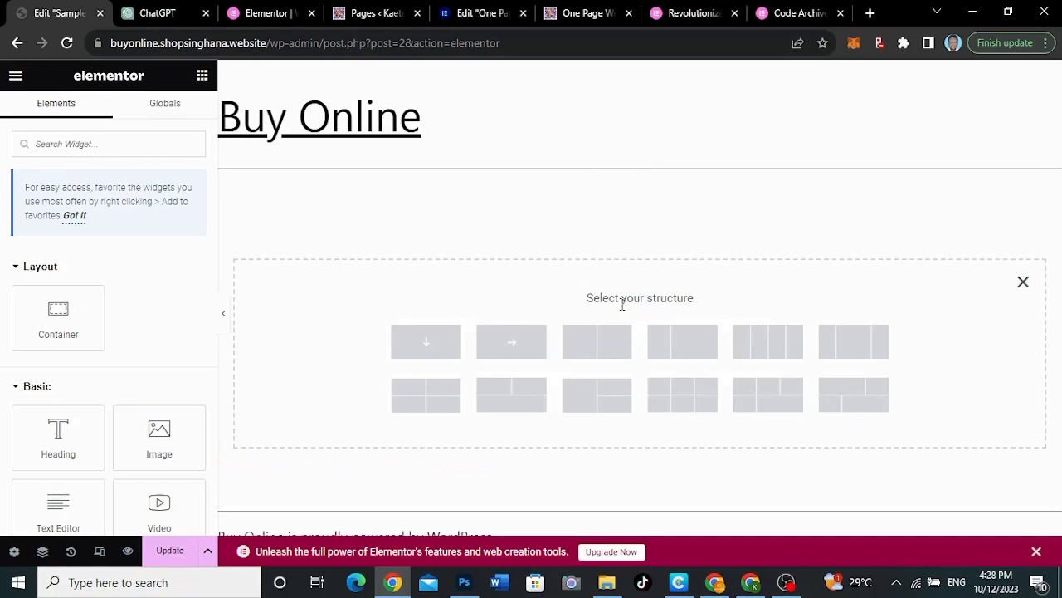
{"action": "left_click", "coordinate": [600, 347]}
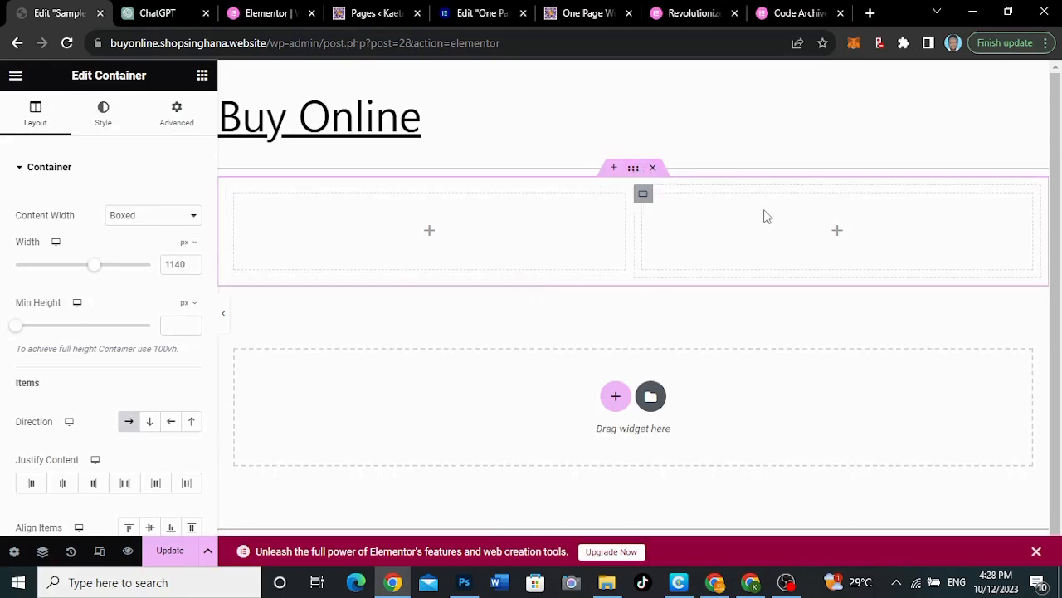
{"action": "right_click", "coordinate": [645, 196]}
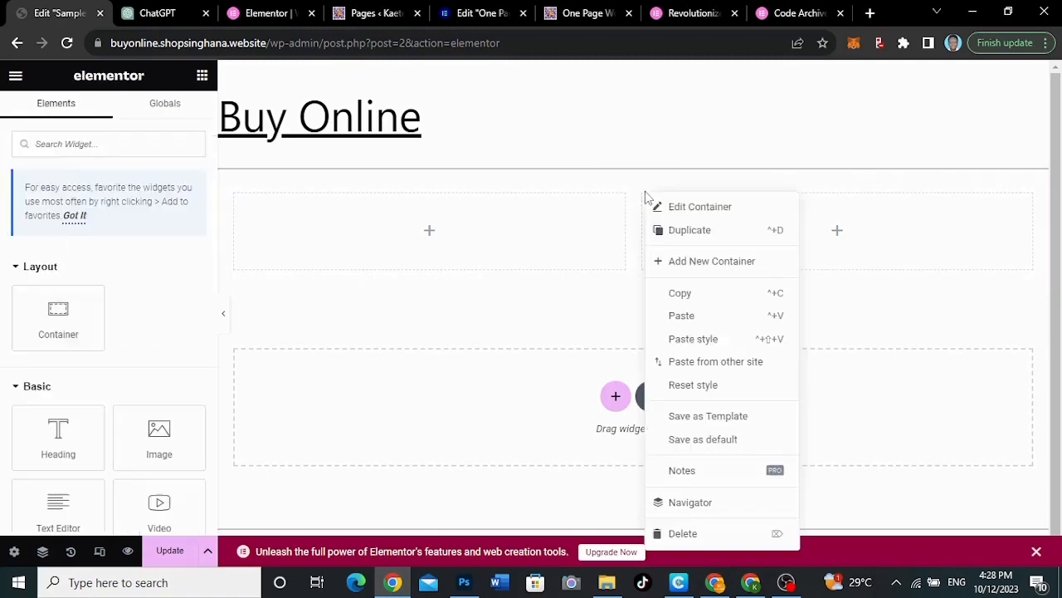
{"action": "left_click", "coordinate": [679, 534]}
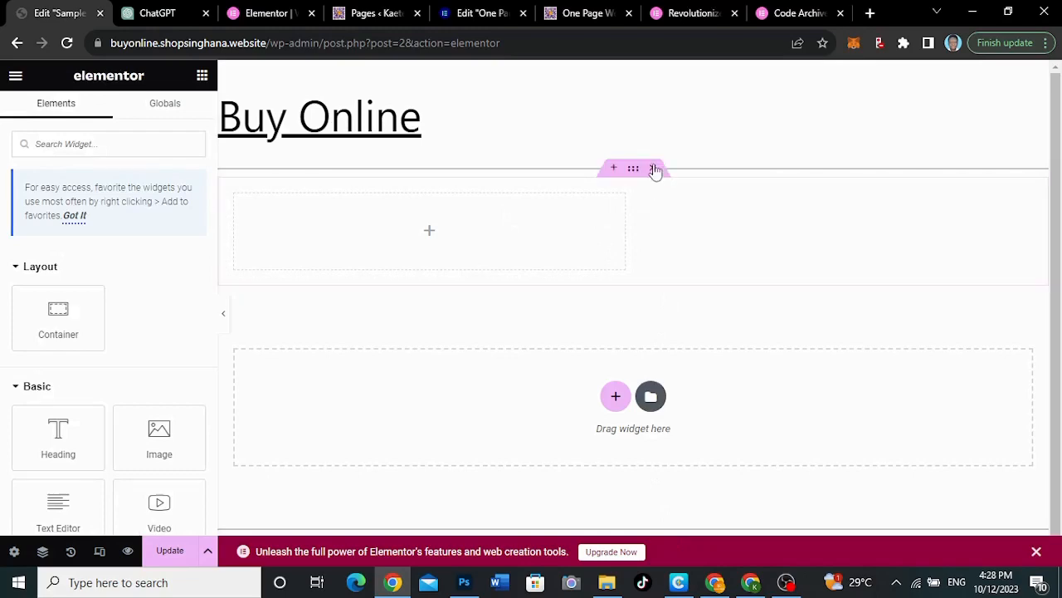
{"action": "left_click", "coordinate": [655, 168]}
Add a single-column container with downward direction and set its minimum height to 600 px
{"action": "left_click", "coordinate": [622, 309]}
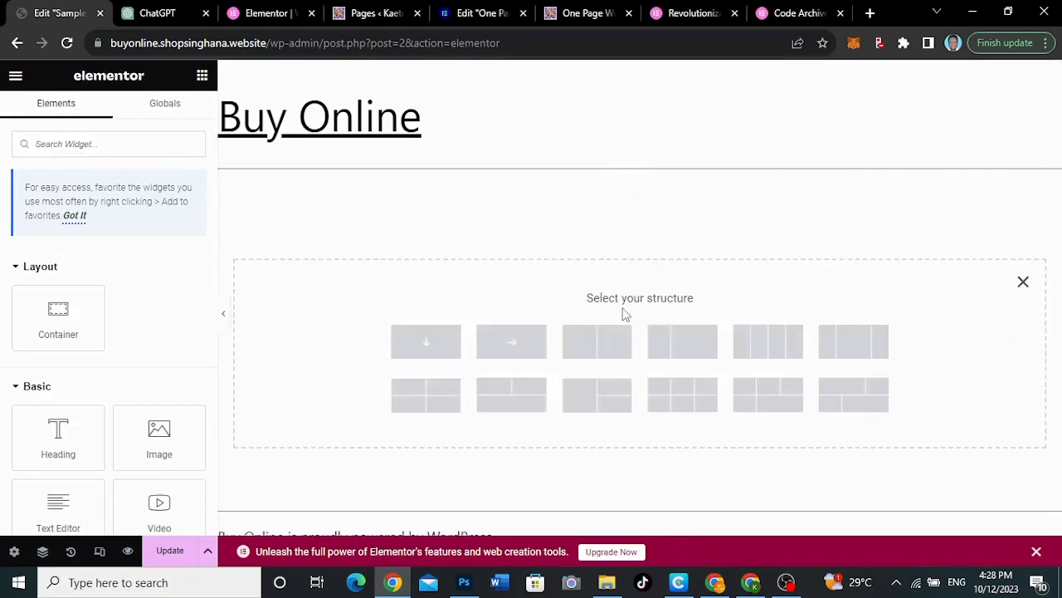
{"action": "left_click", "coordinate": [442, 349]}
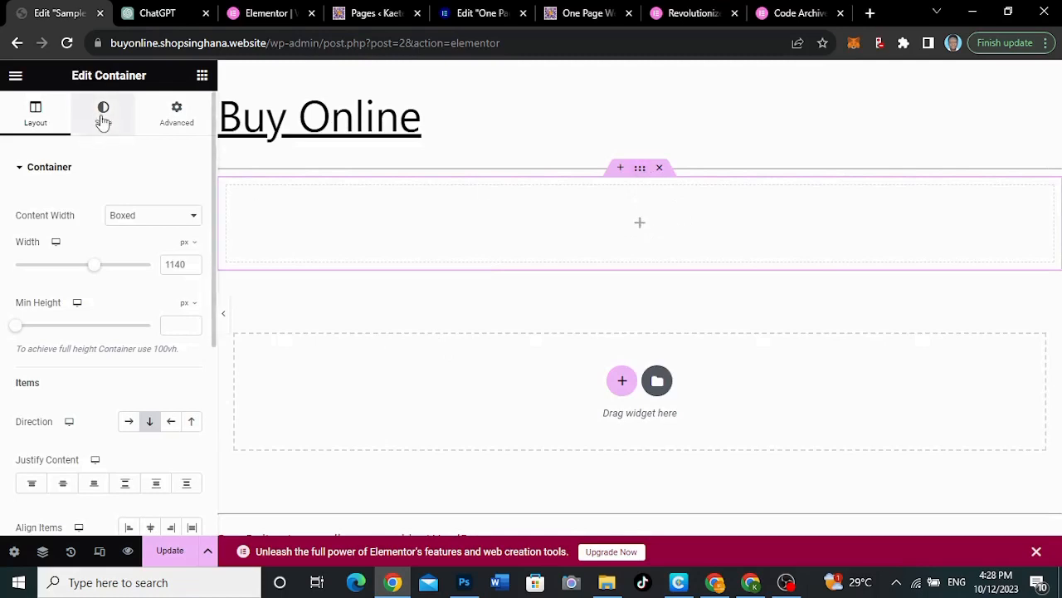
{"action": "left_click", "coordinate": [103, 116]}
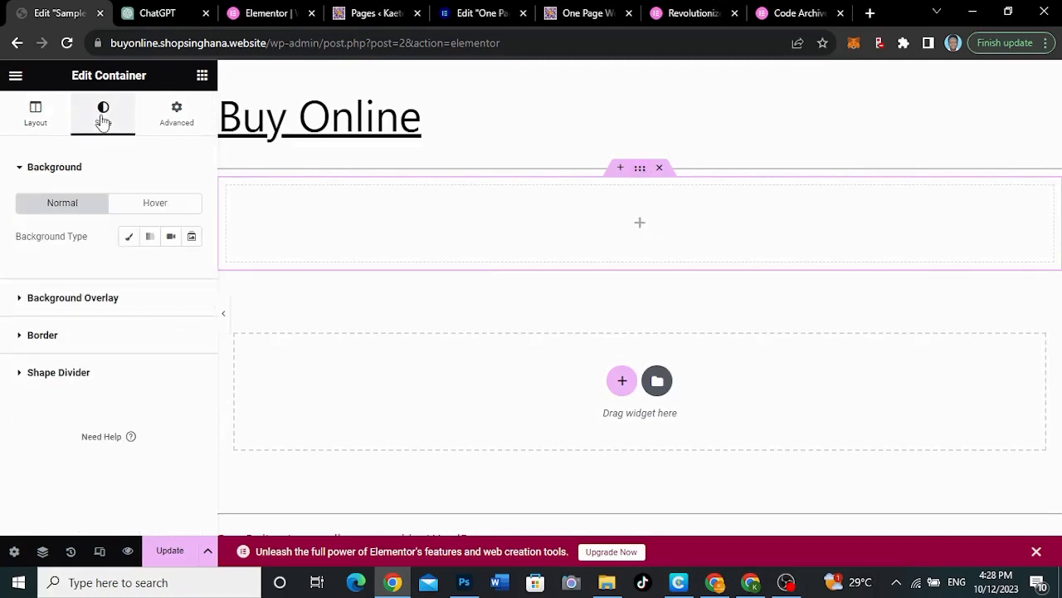
{"action": "left_click", "coordinate": [36, 117]}
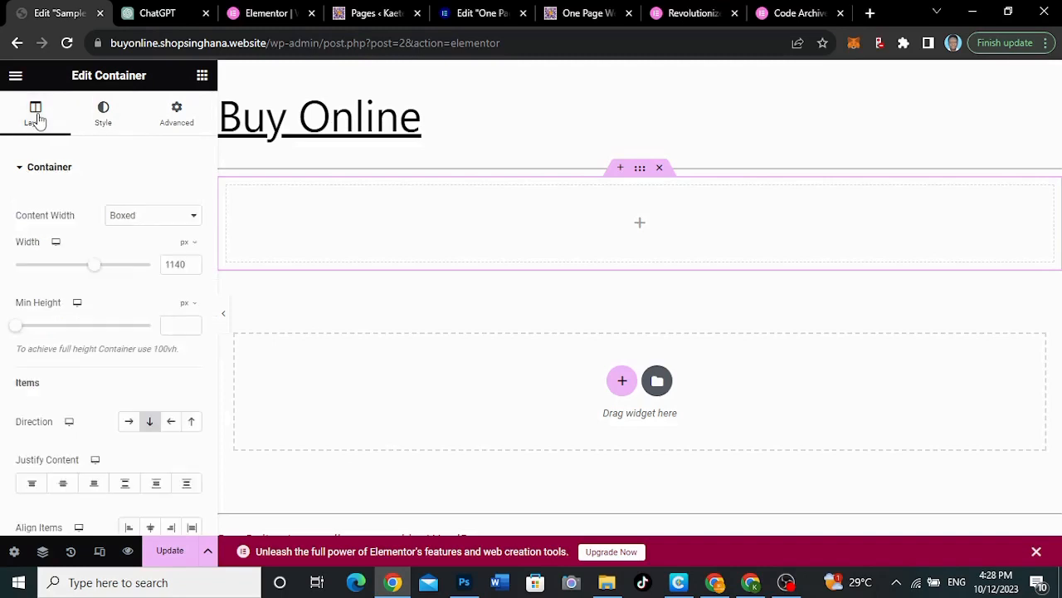
{"action": "left_click", "coordinate": [174, 331]}
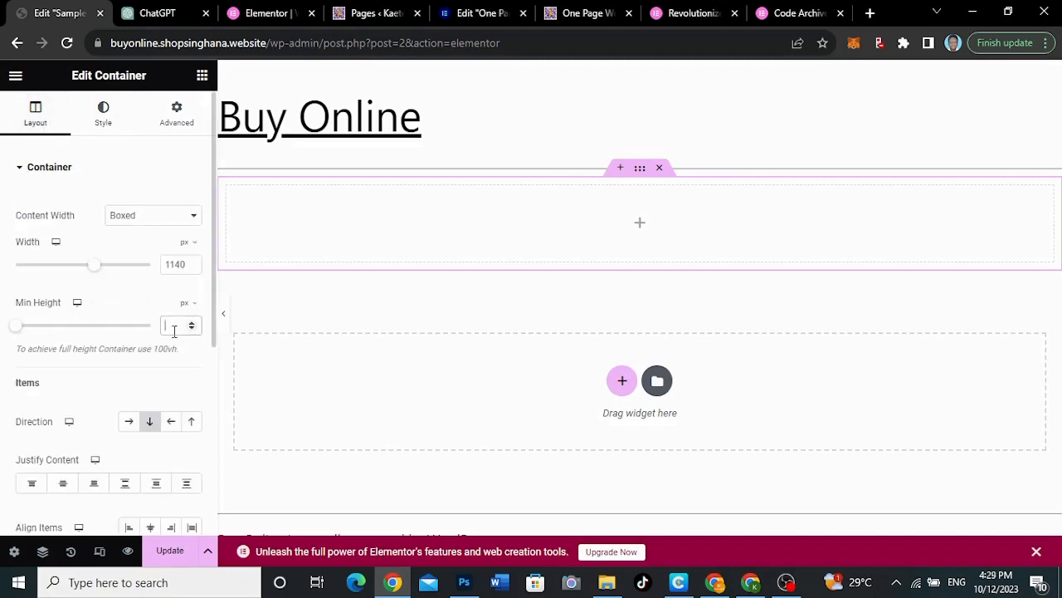
{"action": "type", "text": "600"}
{"action": "scroll", "coordinate": [426, 358], "scroll_direction": "down", "scroll_amount": 1}
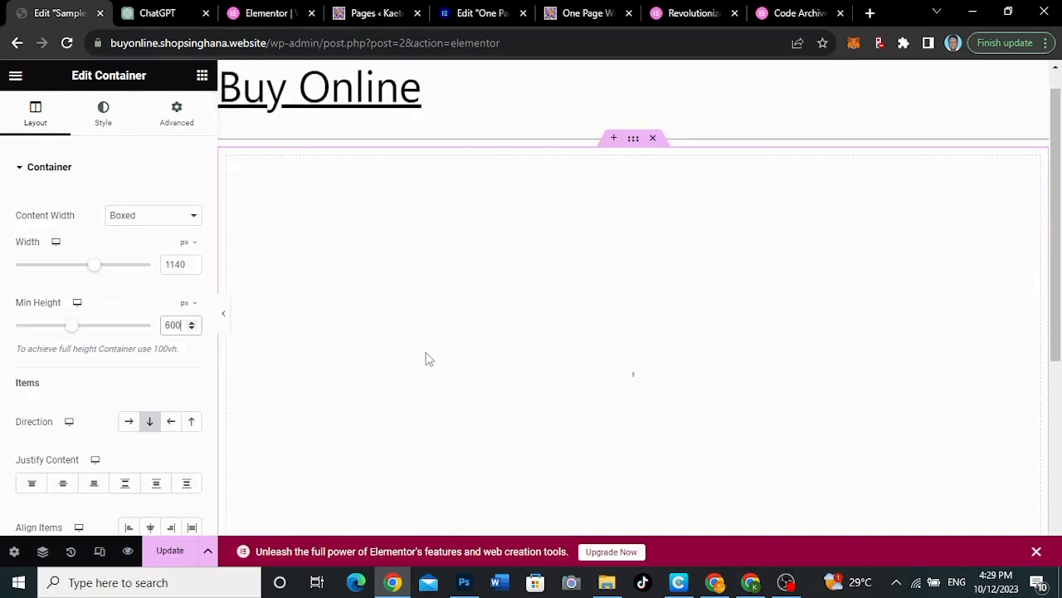
{"action": "scroll", "coordinate": [426, 359], "scroll_direction": "down", "scroll_amount": 3}
{"action": "scroll", "coordinate": [426, 359], "scroll_direction": "up", "scroll_amount": 2}
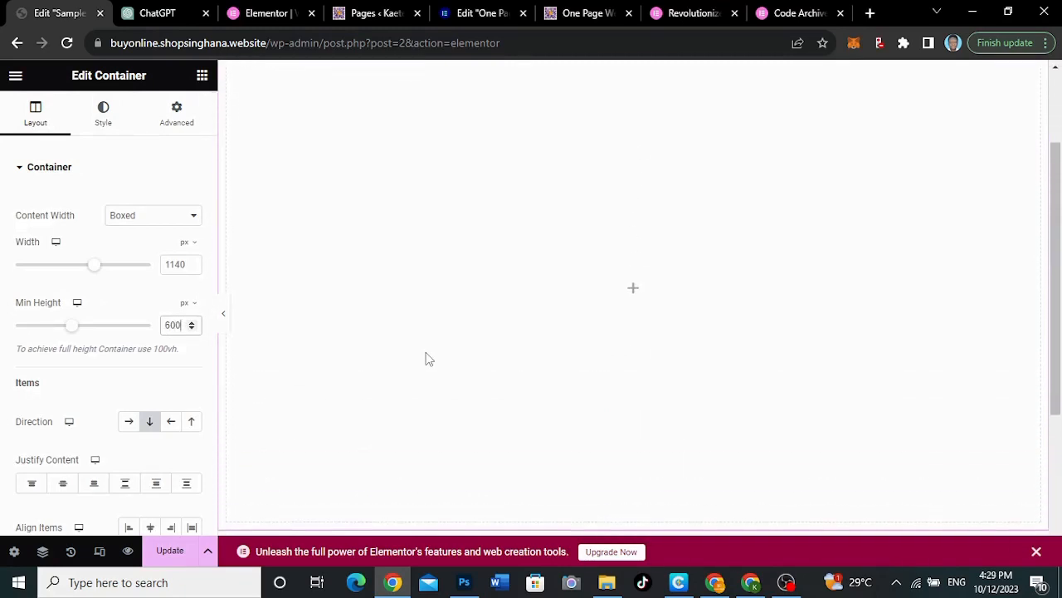
Give the container a classic background and open the AI image generator for its background image
{"action": "left_click", "coordinate": [114, 129]}
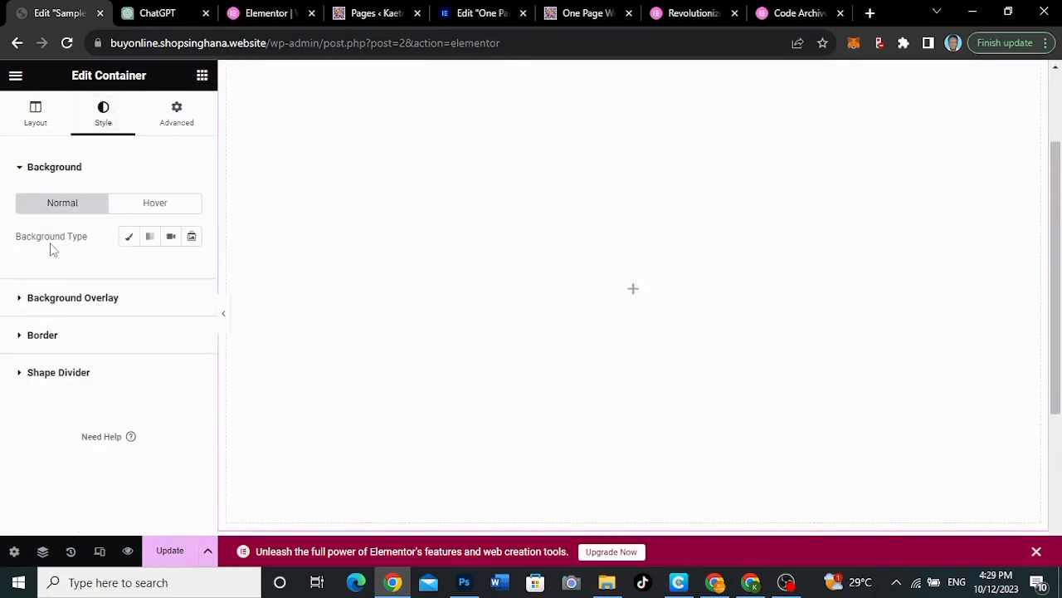
{"action": "left_click", "coordinate": [128, 239]}
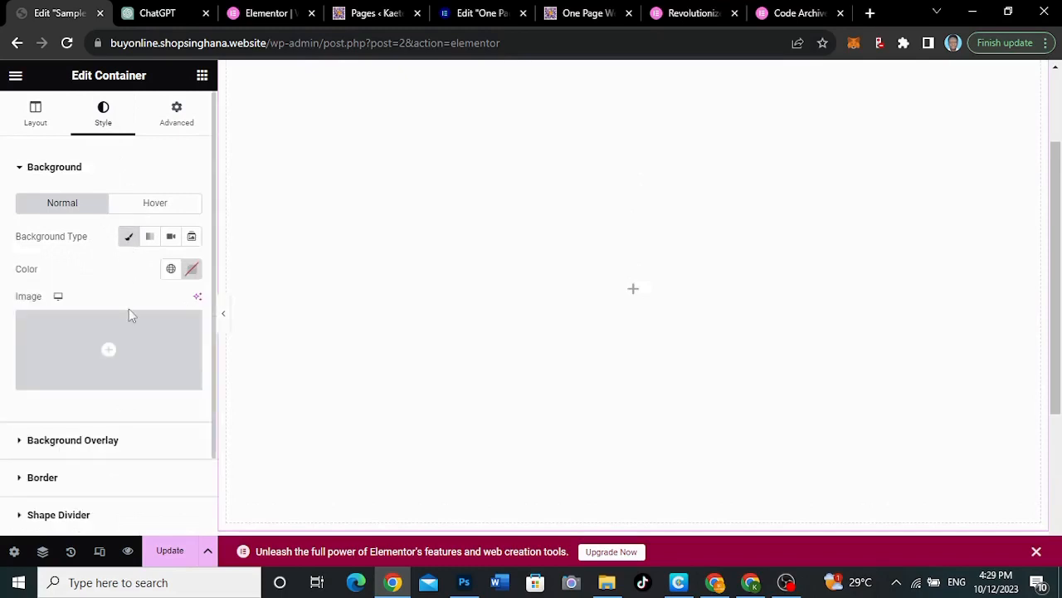
{"action": "mouse_move", "coordinate": [74, 346]}
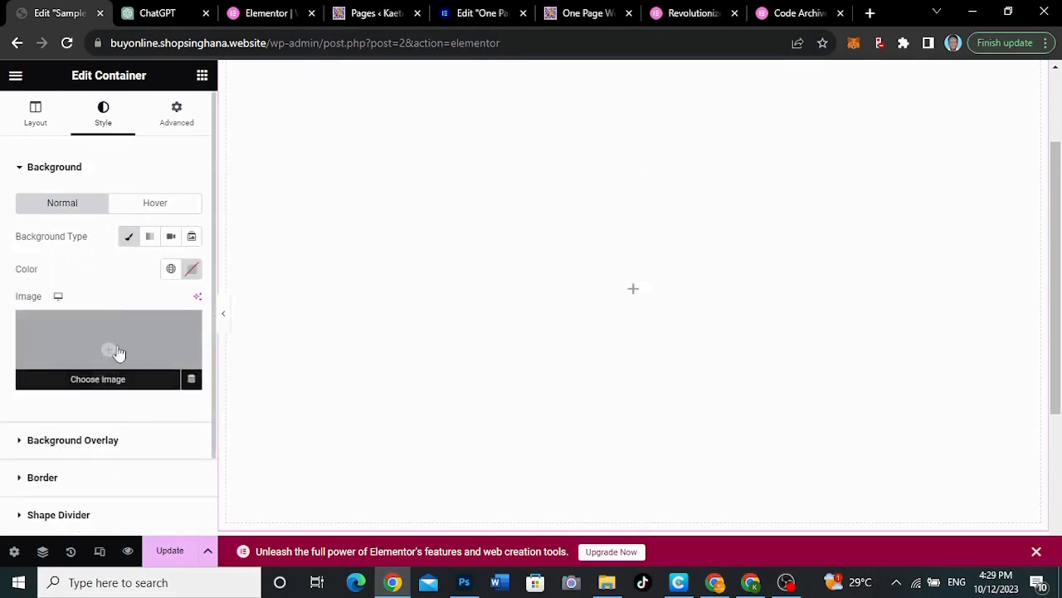
{"action": "left_click", "coordinate": [198, 300]}
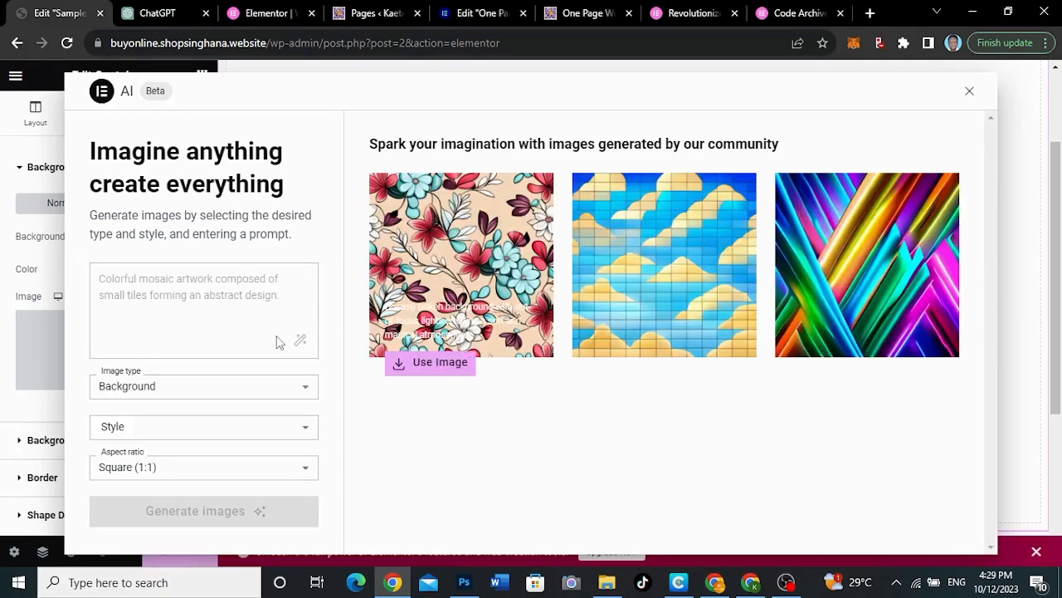
Enter "A nurse working in a hospital" as the prompt for the AI background image
{"action": "scroll", "coordinate": [551, 417], "scroll_direction": "down", "scroll_amount": 3}
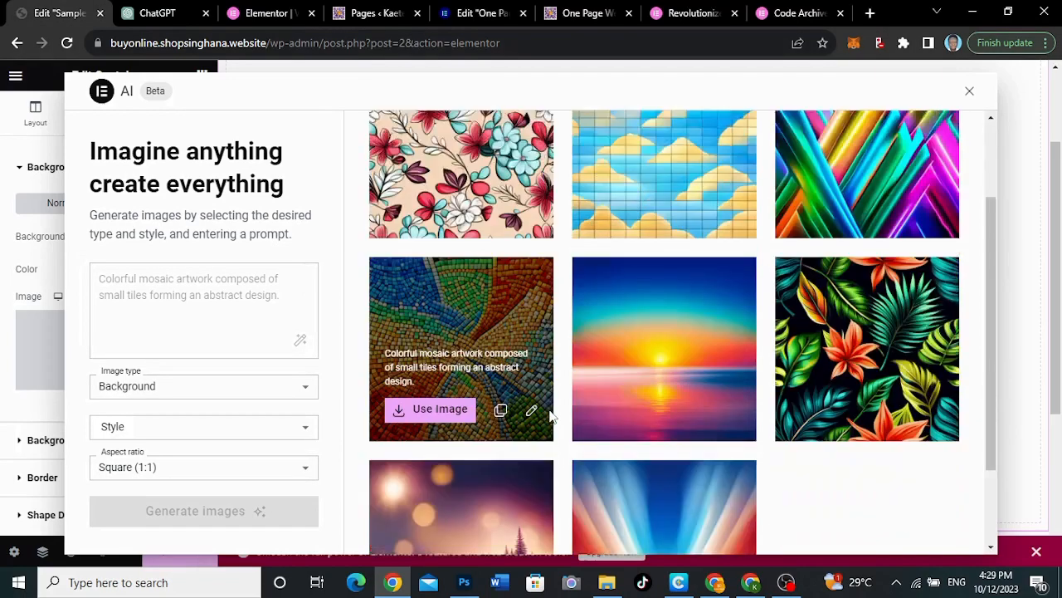
{"action": "scroll", "coordinate": [551, 417], "scroll_direction": "up", "scroll_amount": 2}
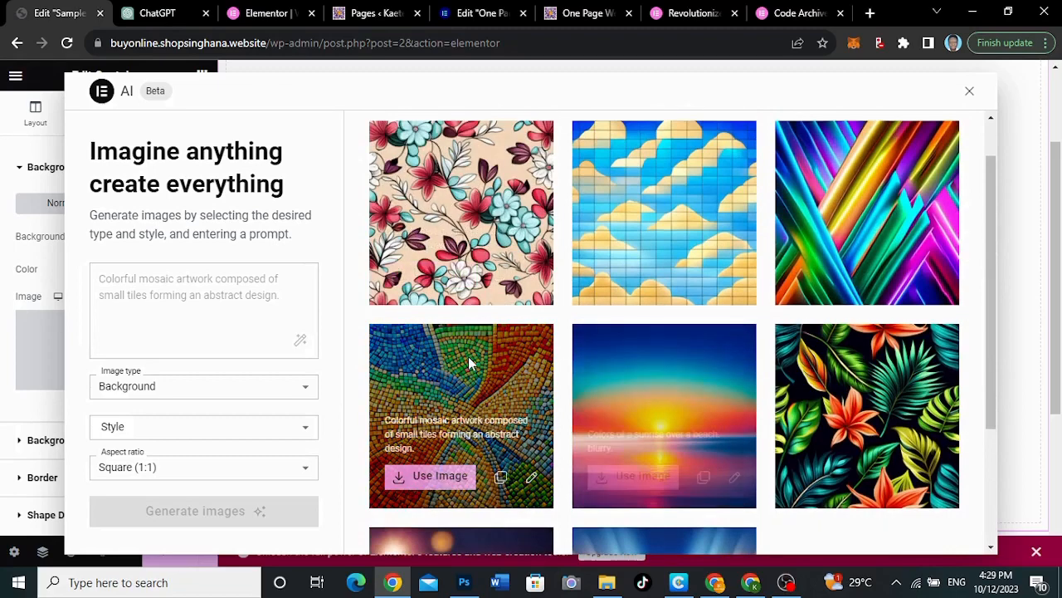
{"action": "left_click", "coordinate": [175, 289]}
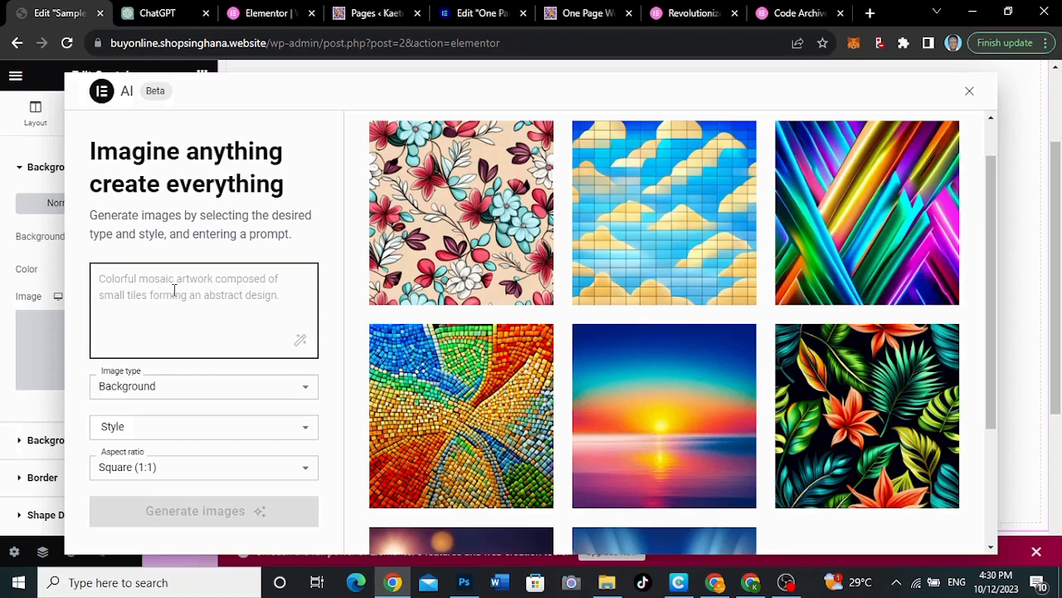
{"action": "type", "text": "A"}
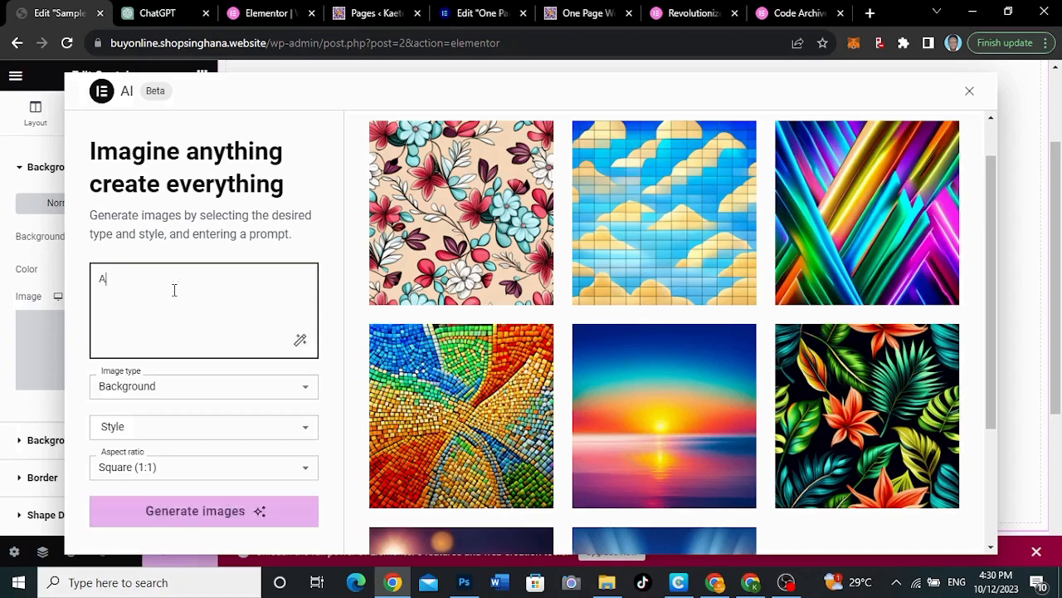
{"action": "type", "text": " nurse "}
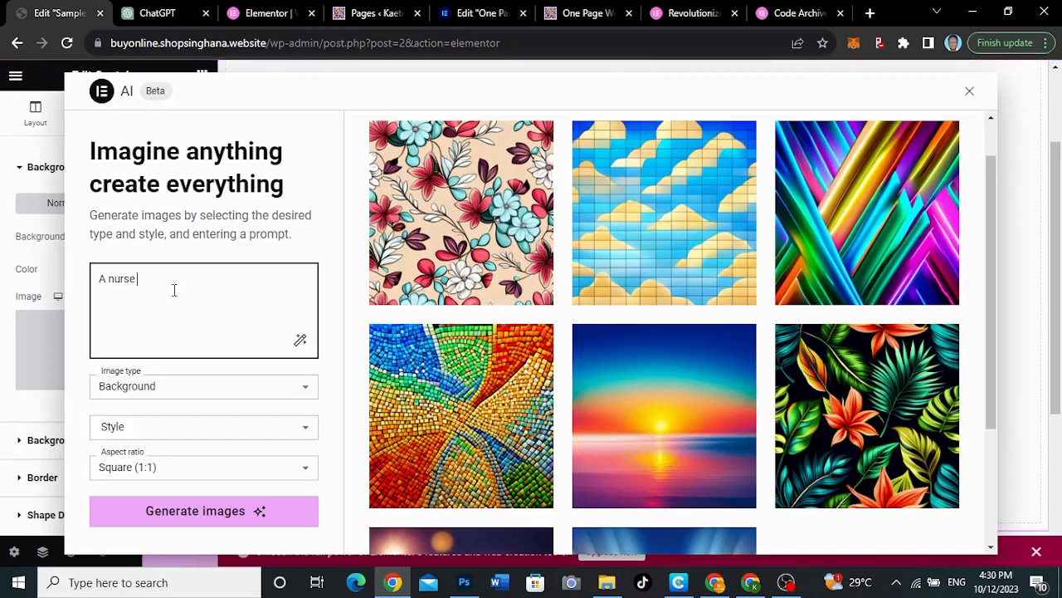
{"action": "type", "text": "working in a hospital"}
Replace "nurse" with "doctor" in the image prompt and have the AI enhance it into a detailed description
{"action": "left_click_drag", "start_coordinate": [136, 279], "coordinate": [108, 279]}
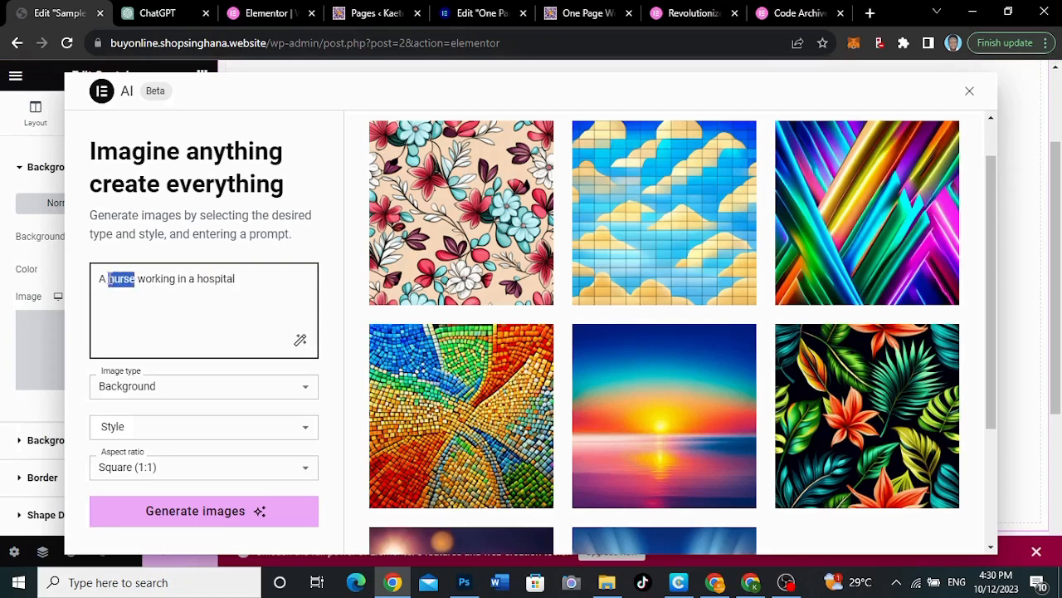
{"action": "key", "text": "BackSpace"}
{"action": "type", "text": "doctor"}
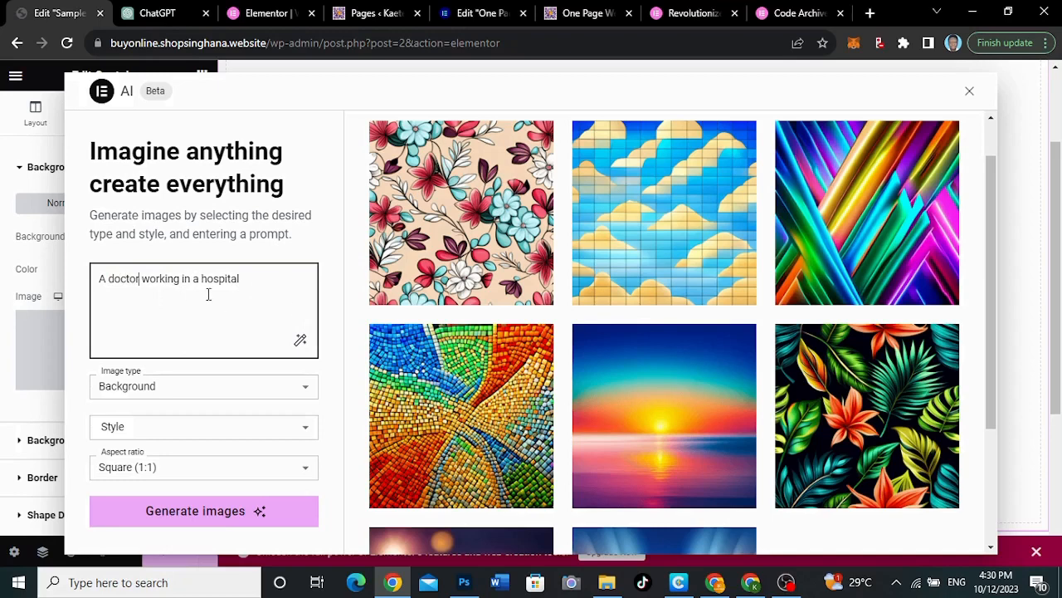
{"action": "left_click", "coordinate": [301, 341]}
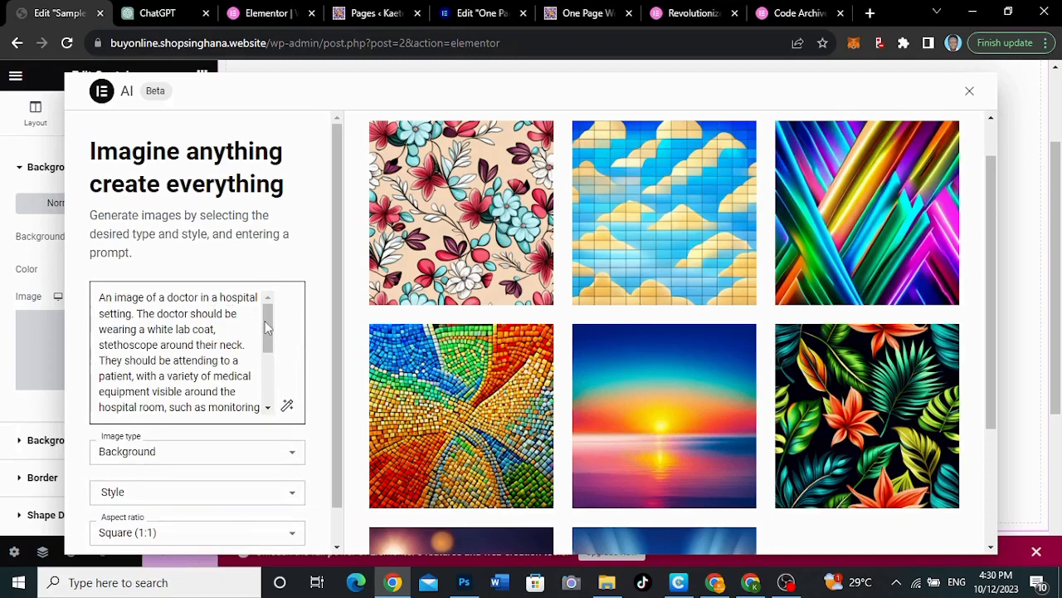
{"action": "left_click_drag", "start_coordinate": [265, 326], "coordinate": [262, 379]}
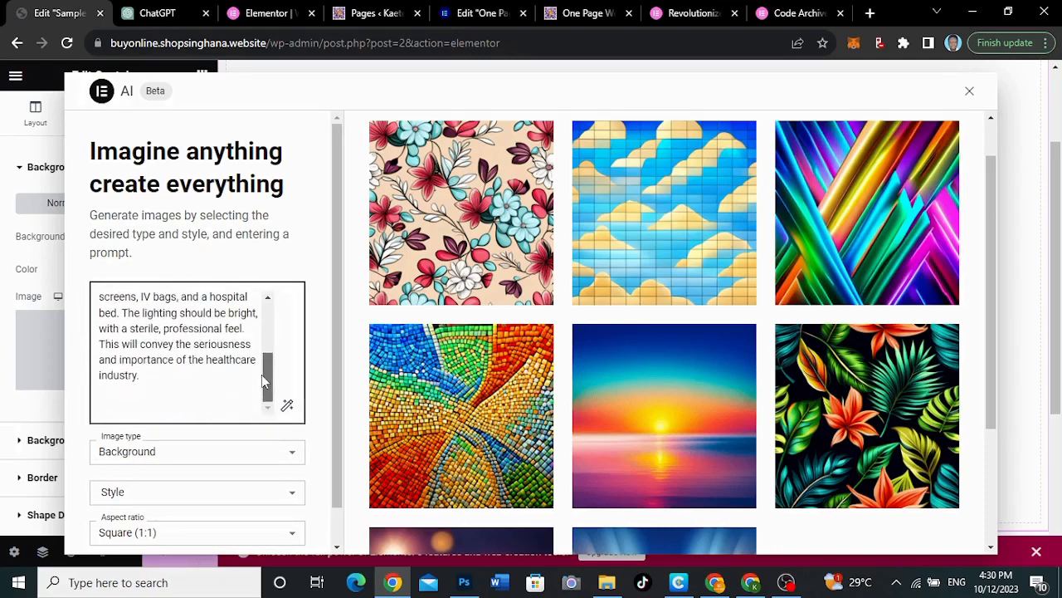
{"action": "scroll", "coordinate": [231, 422], "scroll_direction": "down", "scroll_amount": 1}
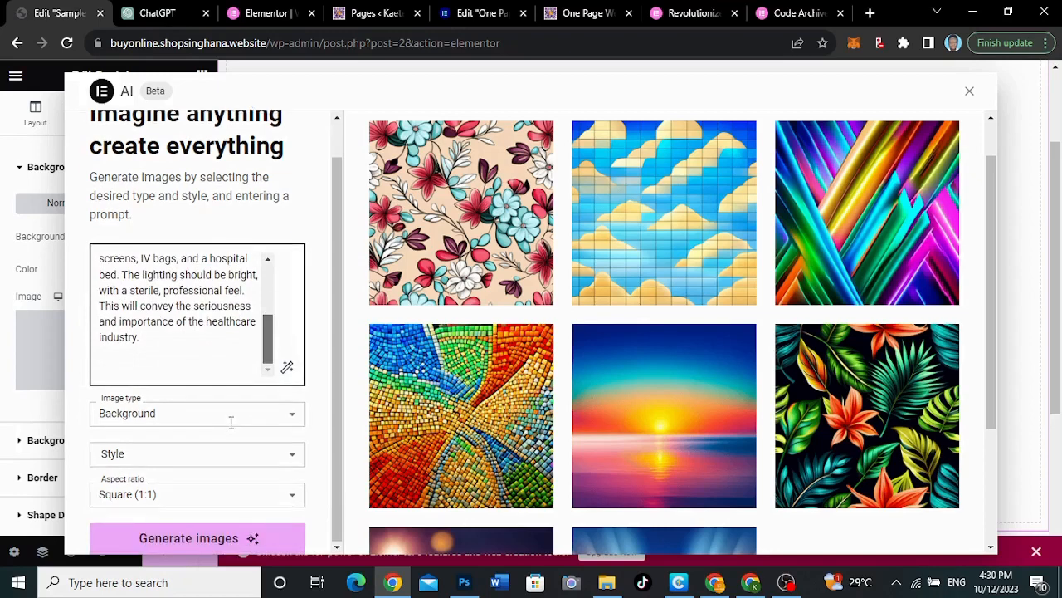
{"action": "left_click", "coordinate": [195, 417]}
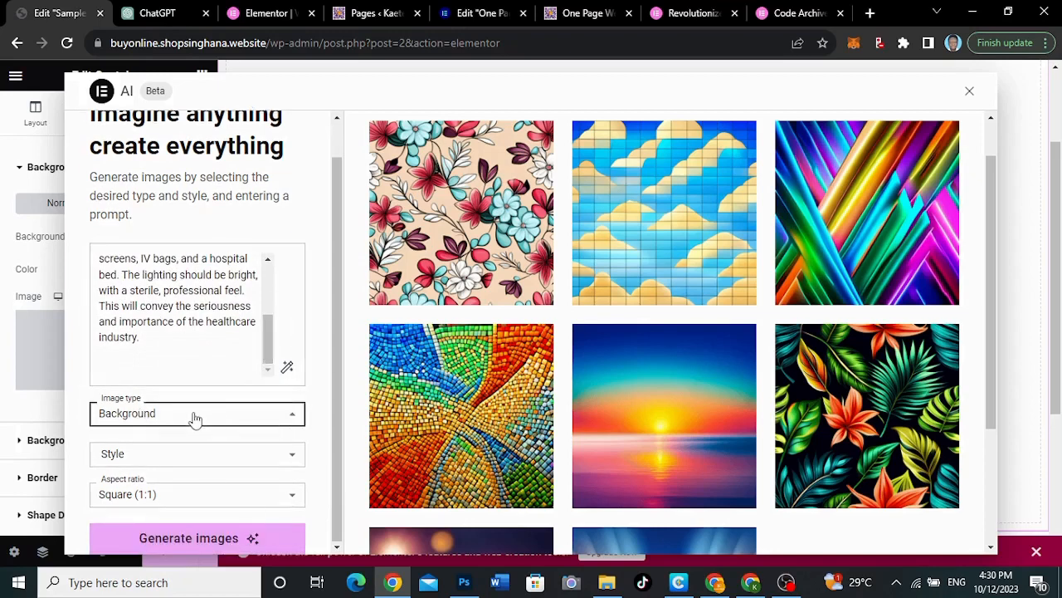
{"action": "left_click", "coordinate": [315, 413]}
{"action": "left_click", "coordinate": [165, 460]}
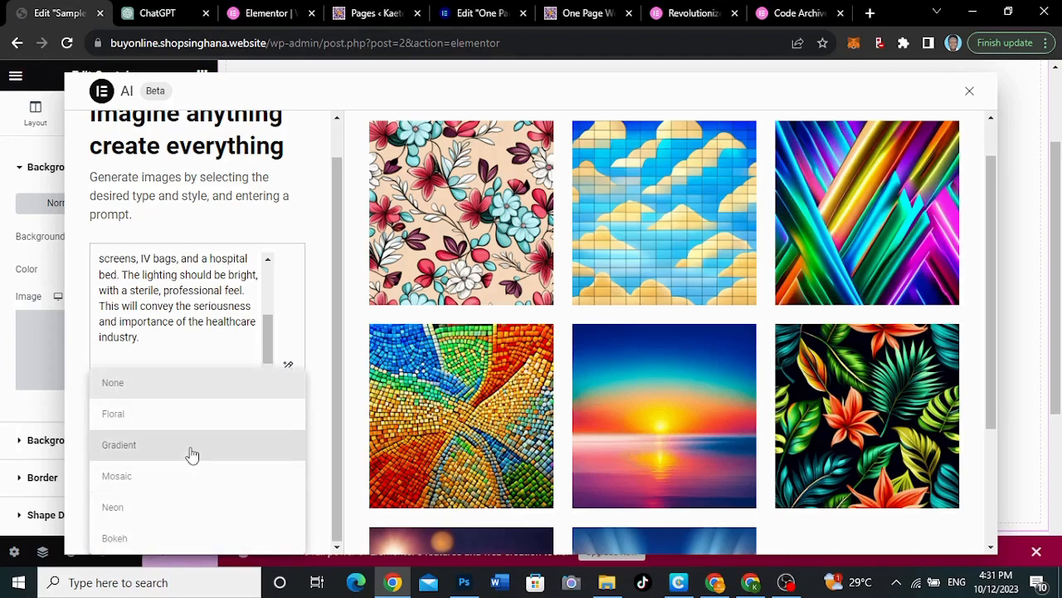
{"action": "left_click", "coordinate": [320, 411]}
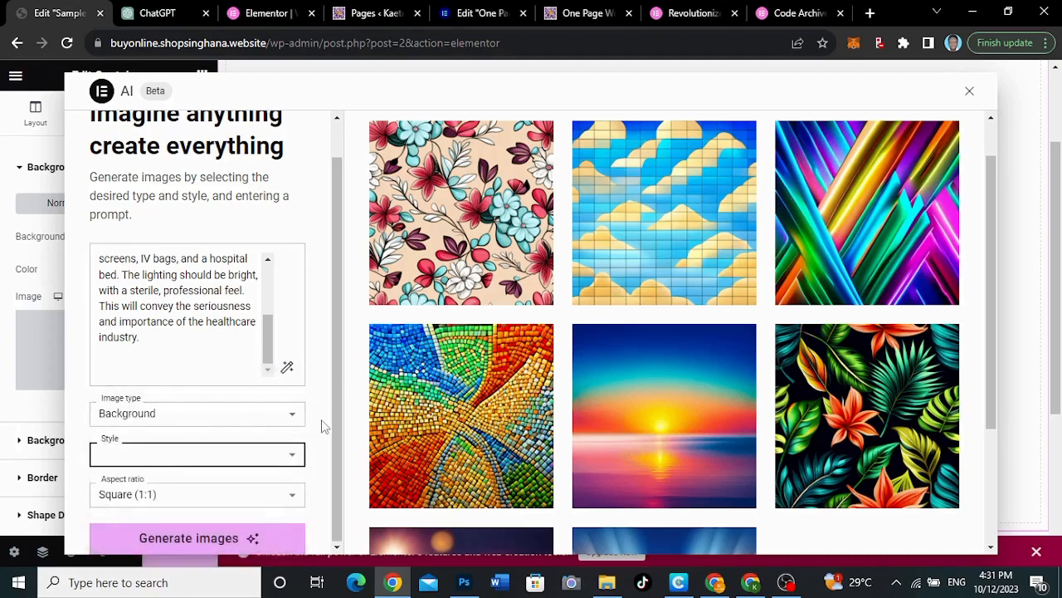
Set the aspect ratio to Landscape (16:9) and generate images from the enhanced doctor prompt
{"action": "left_click", "coordinate": [188, 502]}
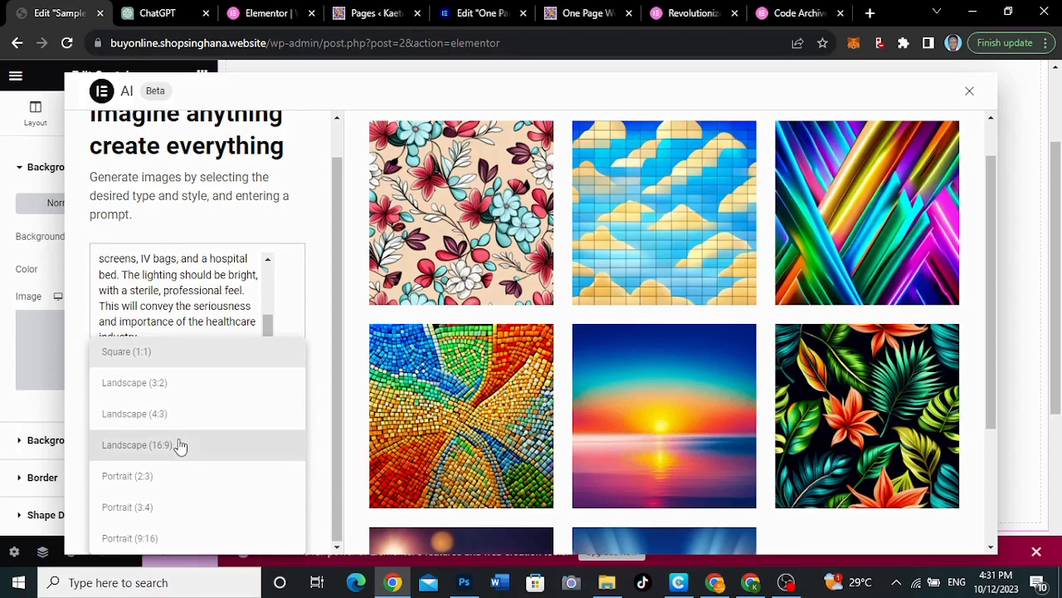
{"action": "left_click", "coordinate": [181, 446]}
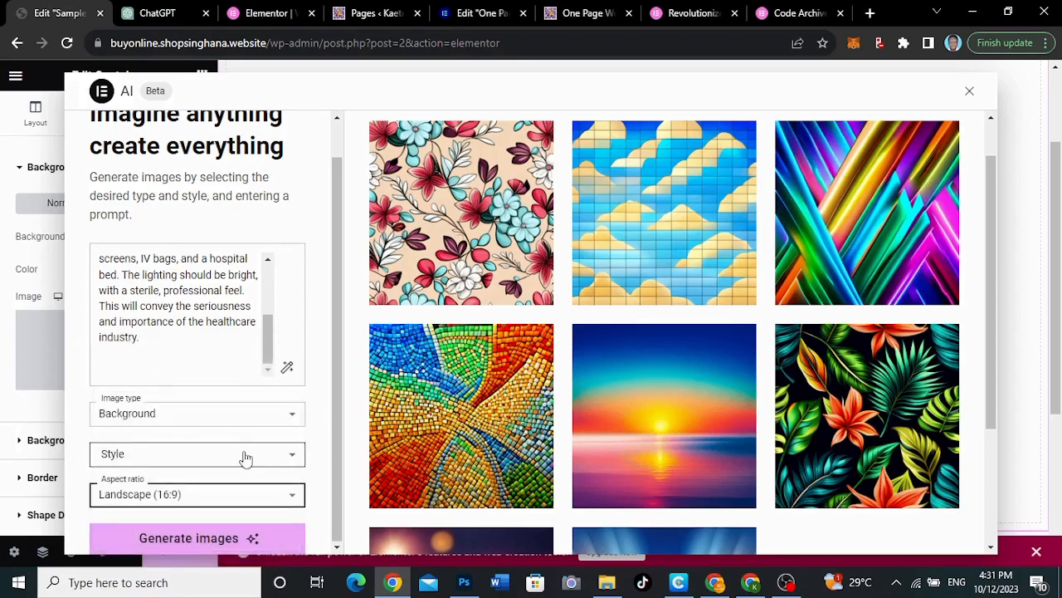
{"action": "right_click", "coordinate": [287, 463]}
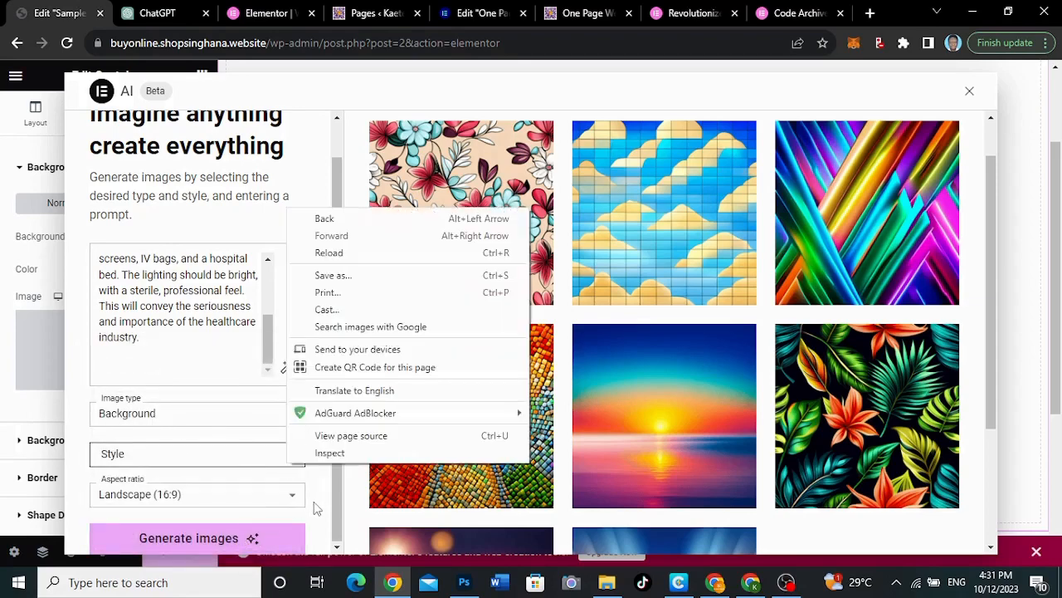
{"action": "left_click", "coordinate": [240, 535]}
{"action": "left_click", "coordinate": [210, 540]}
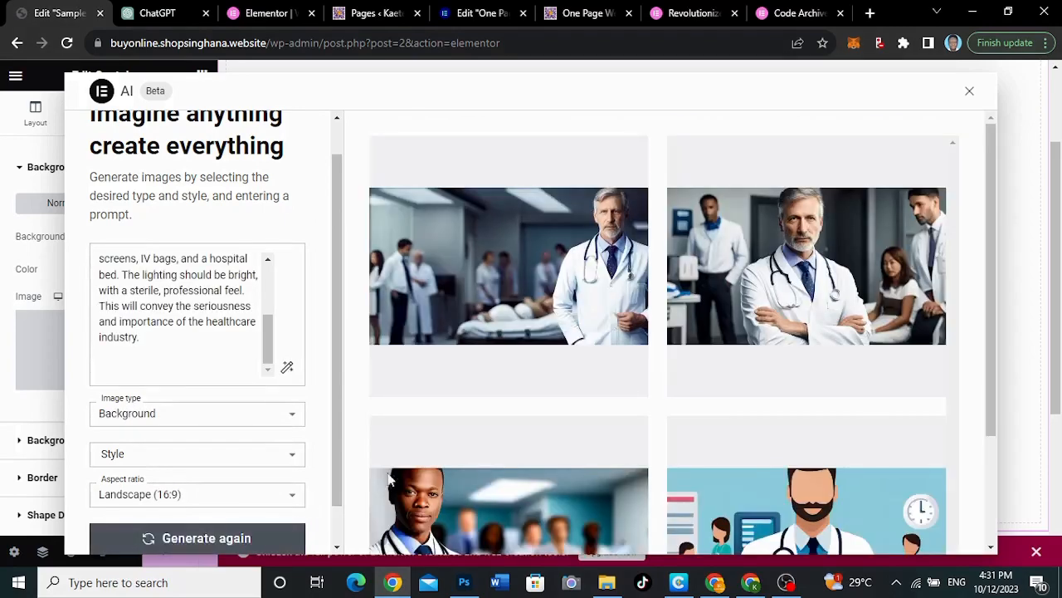
Review the generated doctor images, generate another set with the same settings, and compare the new variations
{"action": "mouse_move", "coordinate": [784, 390]}
{"action": "scroll", "coordinate": [784, 390], "scroll_direction": "down", "scroll_amount": 2}
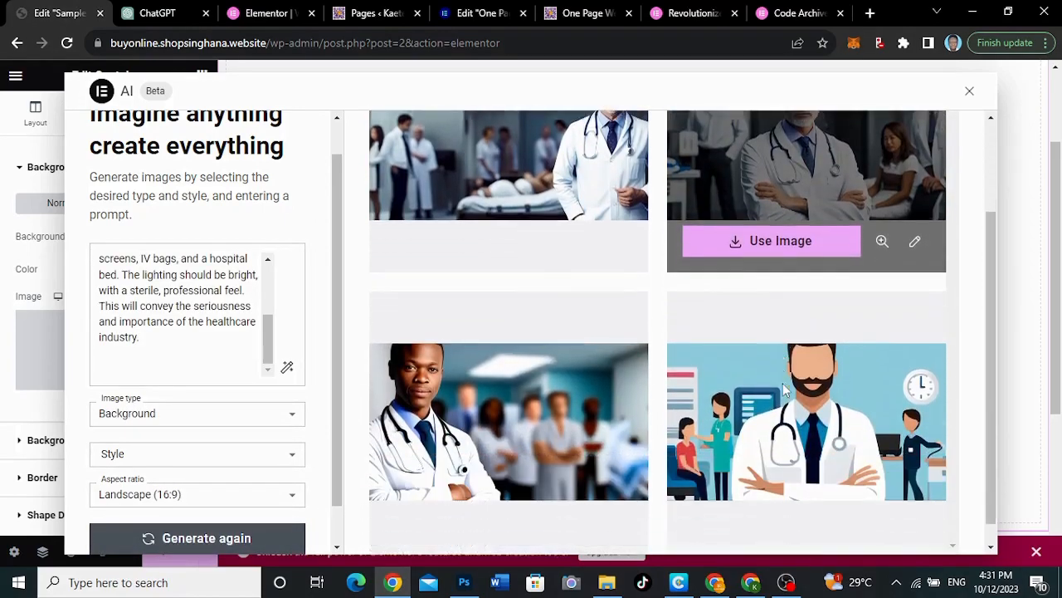
{"action": "scroll", "coordinate": [716, 254], "scroll_direction": "up", "scroll_amount": 2}
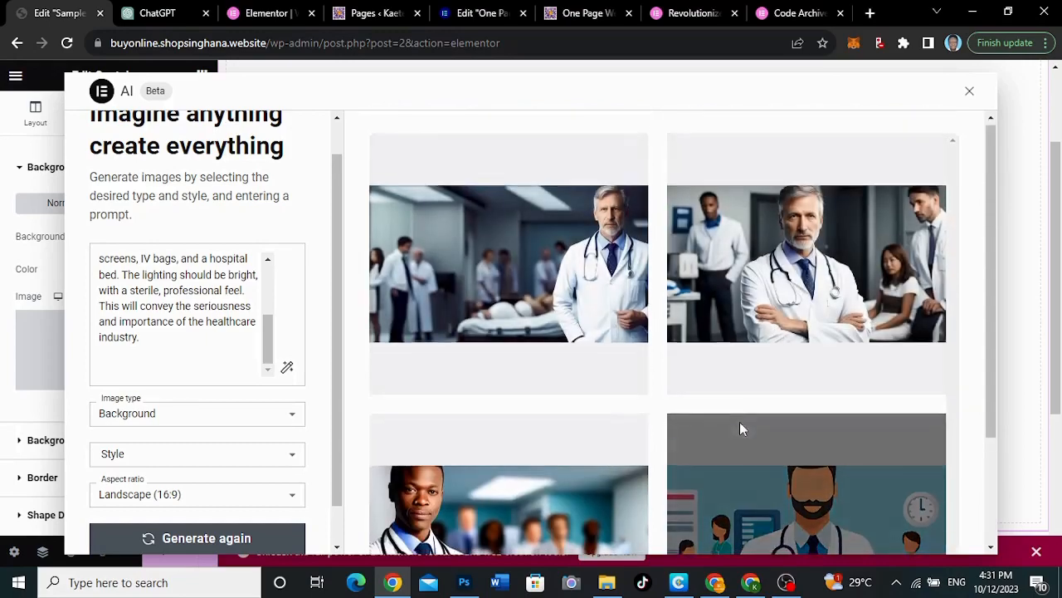
{"action": "scroll", "coordinate": [739, 422], "scroll_direction": "down", "scroll_amount": 2}
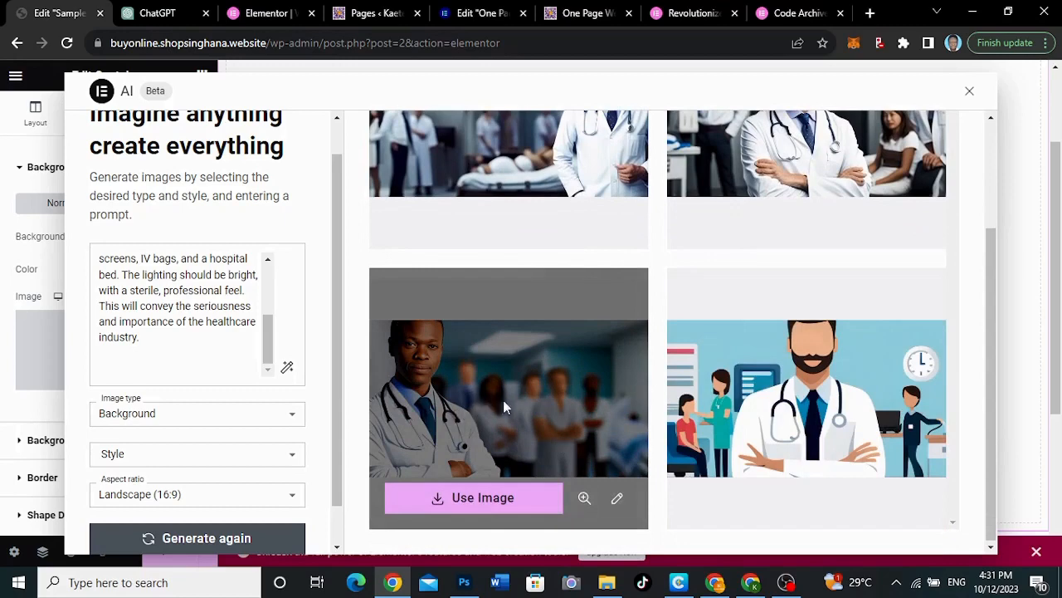
{"action": "scroll", "coordinate": [671, 230], "scroll_direction": "up", "scroll_amount": 2}
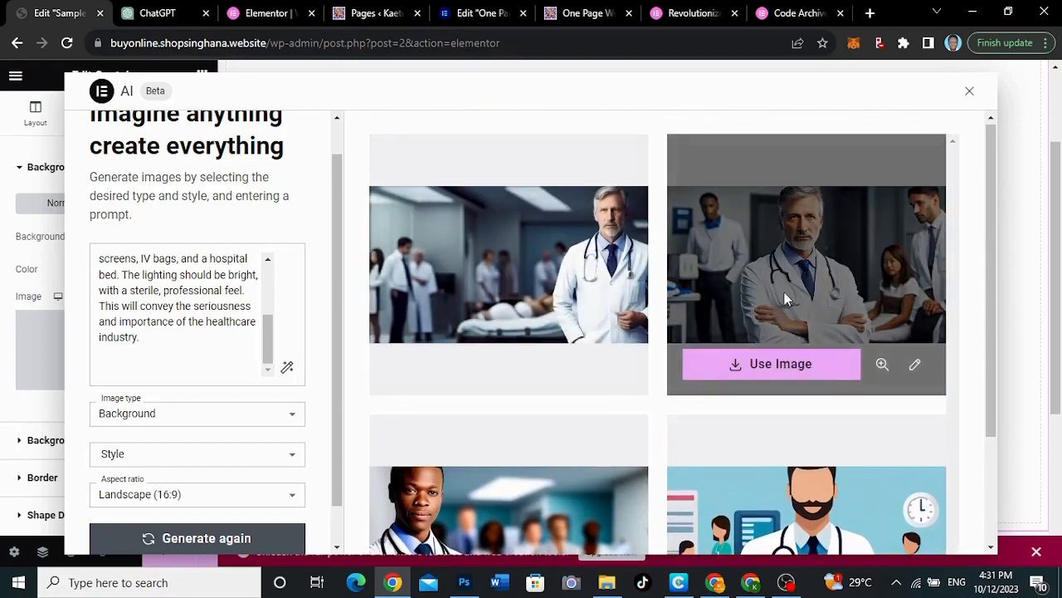
{"action": "scroll", "coordinate": [784, 292], "scroll_direction": "down", "scroll_amount": 2}
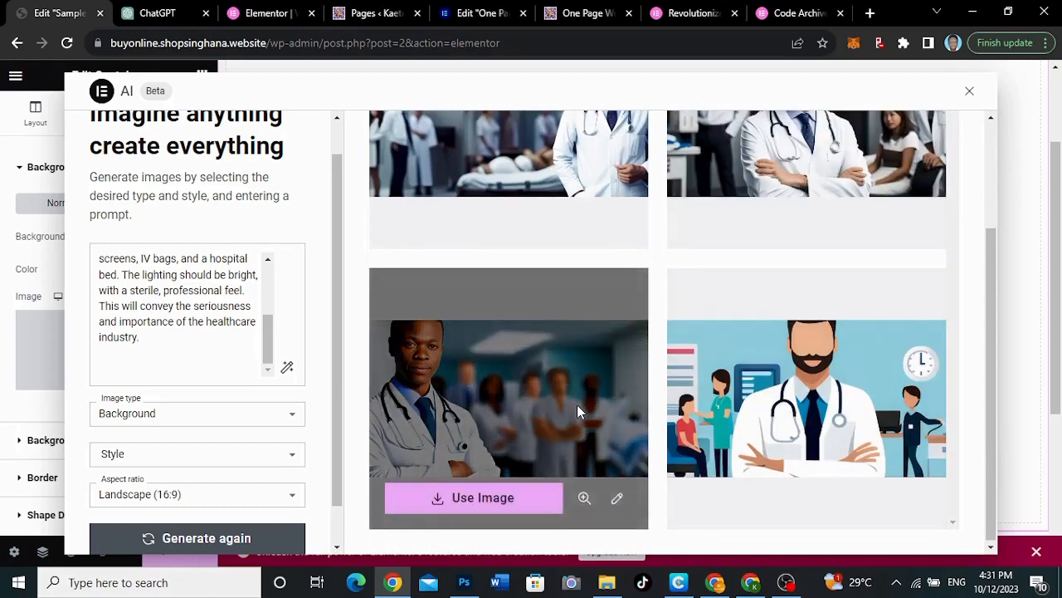
{"action": "left_click", "coordinate": [222, 539]}
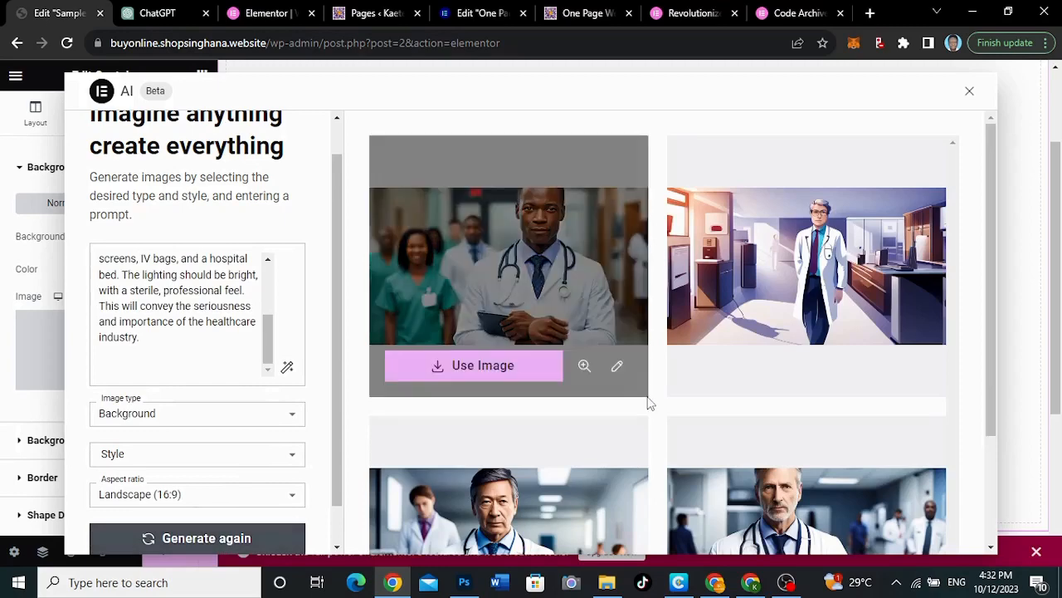
{"action": "scroll", "coordinate": [650, 398], "scroll_direction": "down", "scroll_amount": 2}
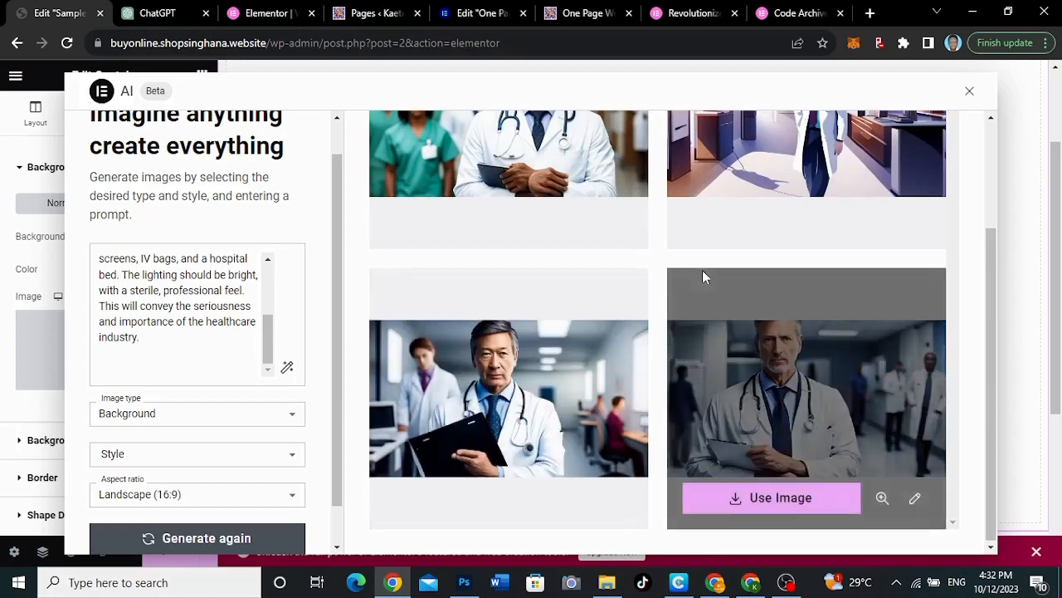
{"action": "scroll", "coordinate": [702, 269], "scroll_direction": "up", "scroll_amount": 2}
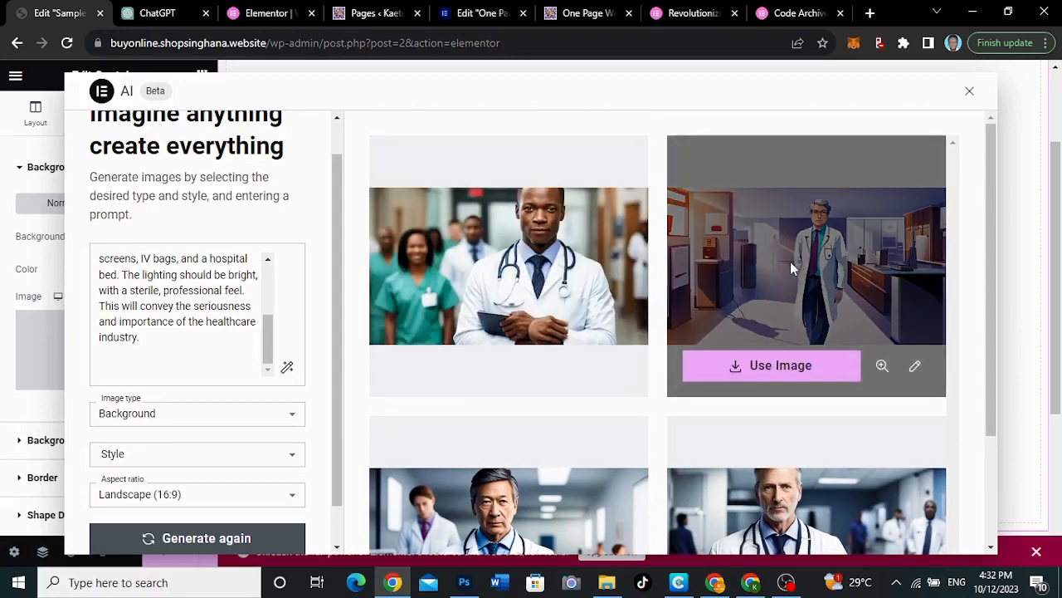
{"action": "scroll", "coordinate": [593, 429], "scroll_direction": "down", "scroll_amount": 2}
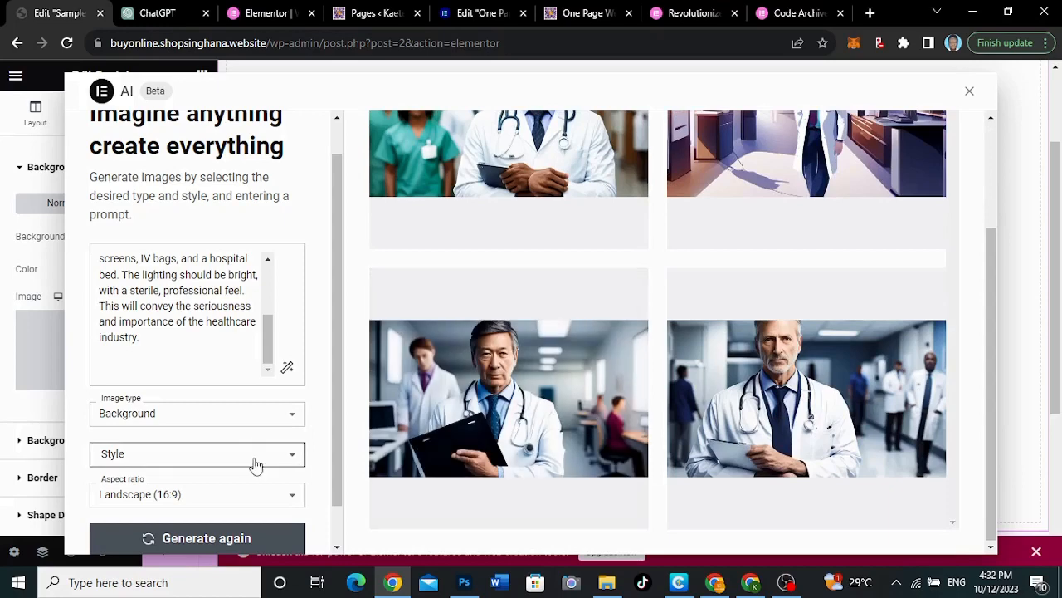
Set the image type to Photographic and the style to Landscape, and generate a fresh set of doctor images
{"action": "left_click", "coordinate": [255, 463]}
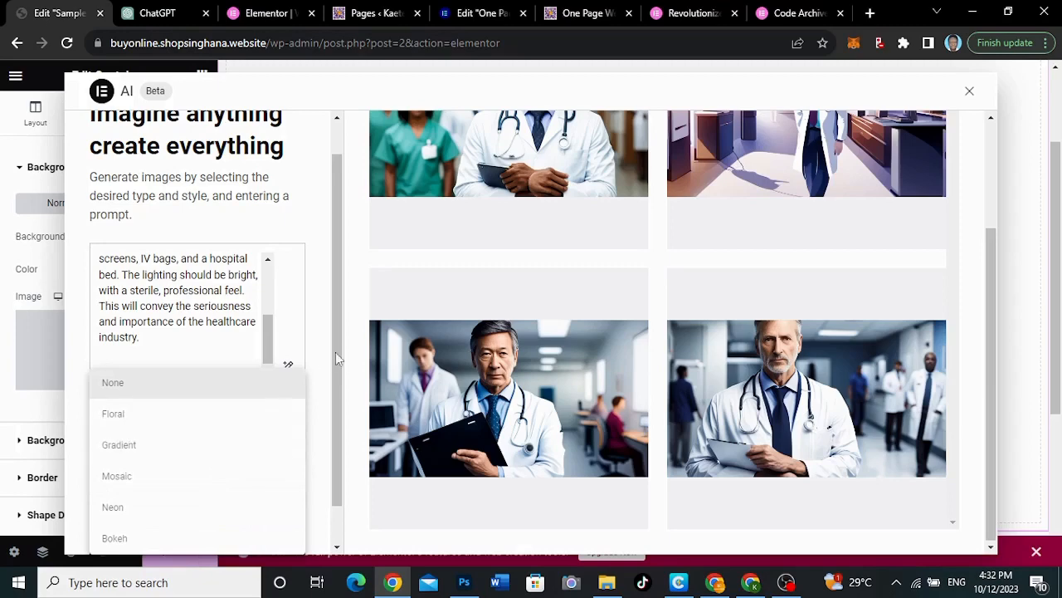
{"action": "left_click", "coordinate": [324, 388]}
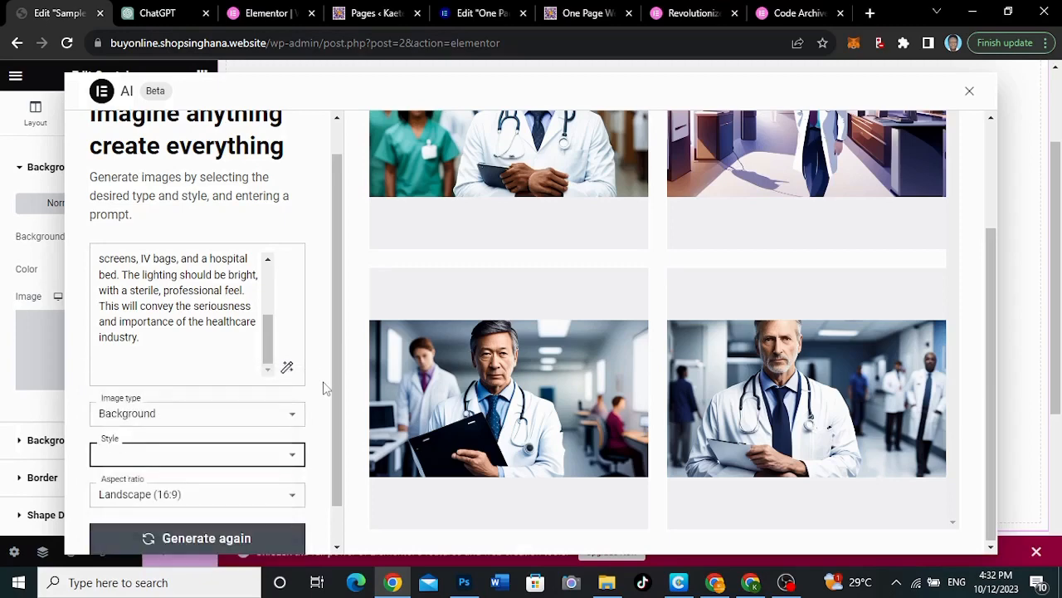
{"action": "left_click", "coordinate": [249, 419]}
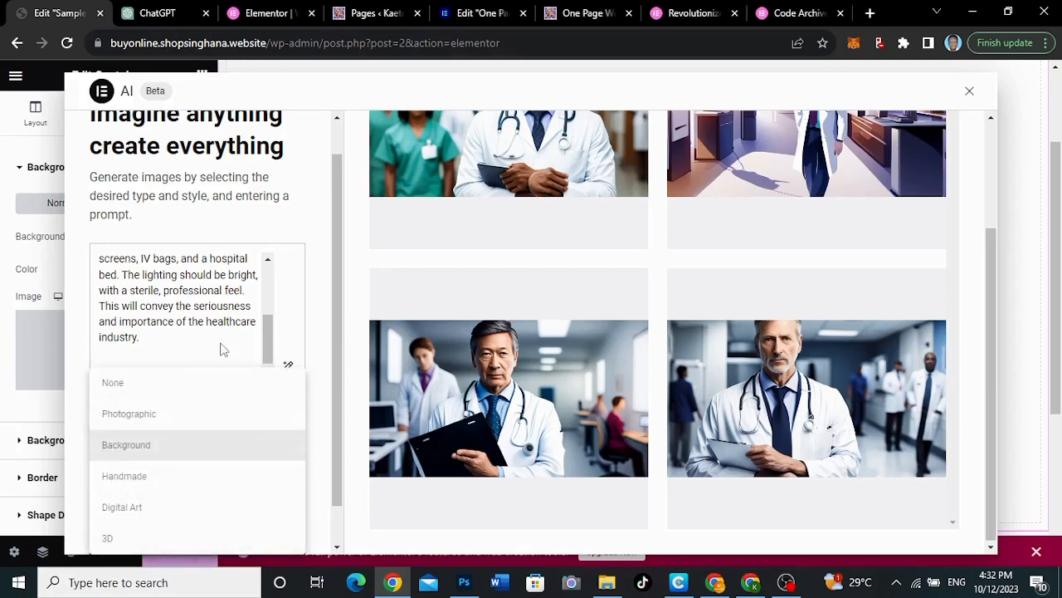
{"action": "left_click", "coordinate": [158, 422]}
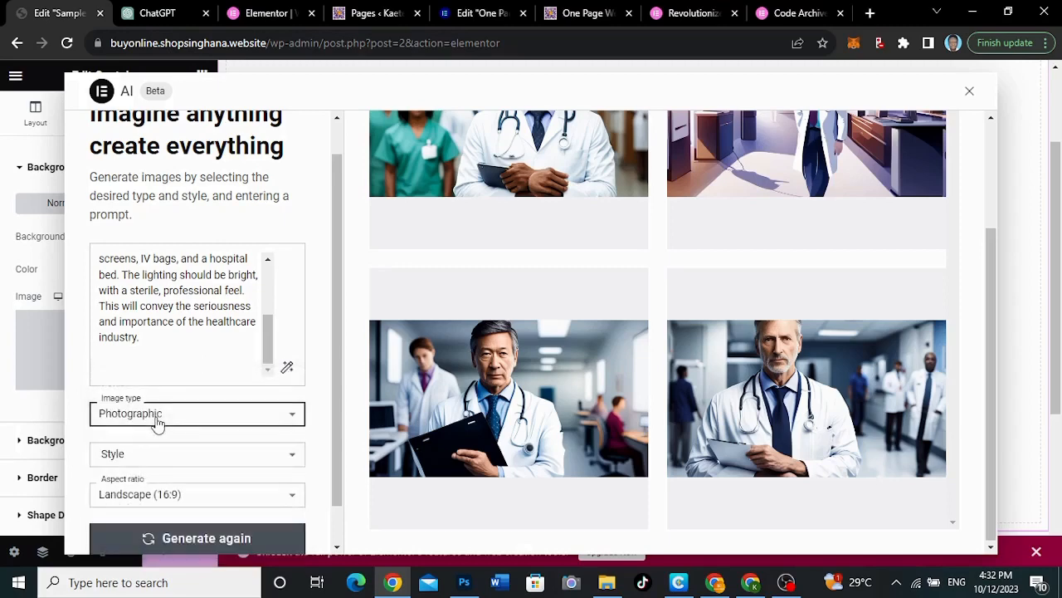
{"action": "left_click", "coordinate": [196, 456]}
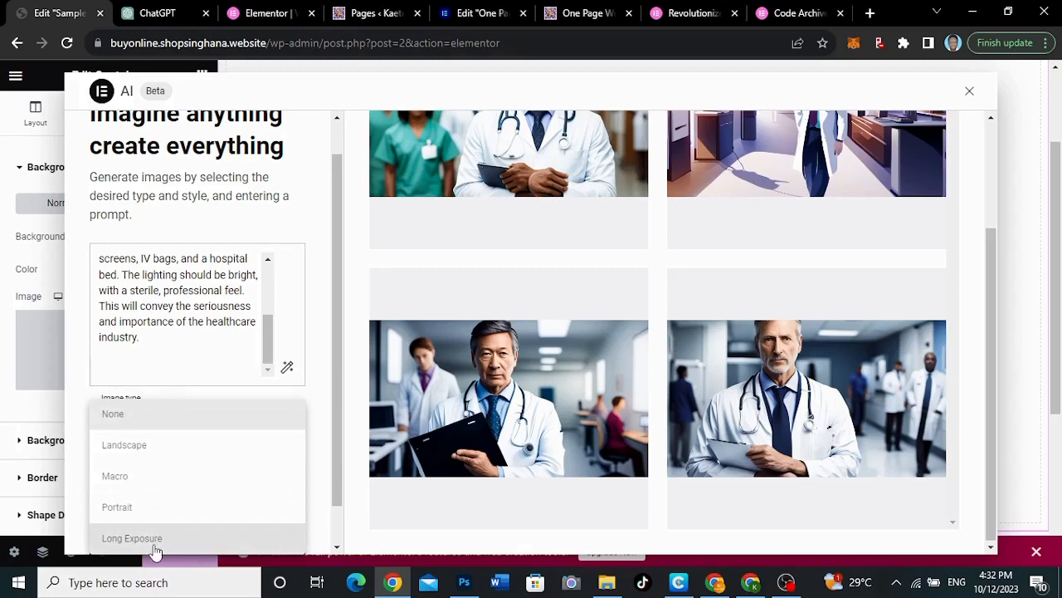
{"action": "left_click", "coordinate": [166, 448]}
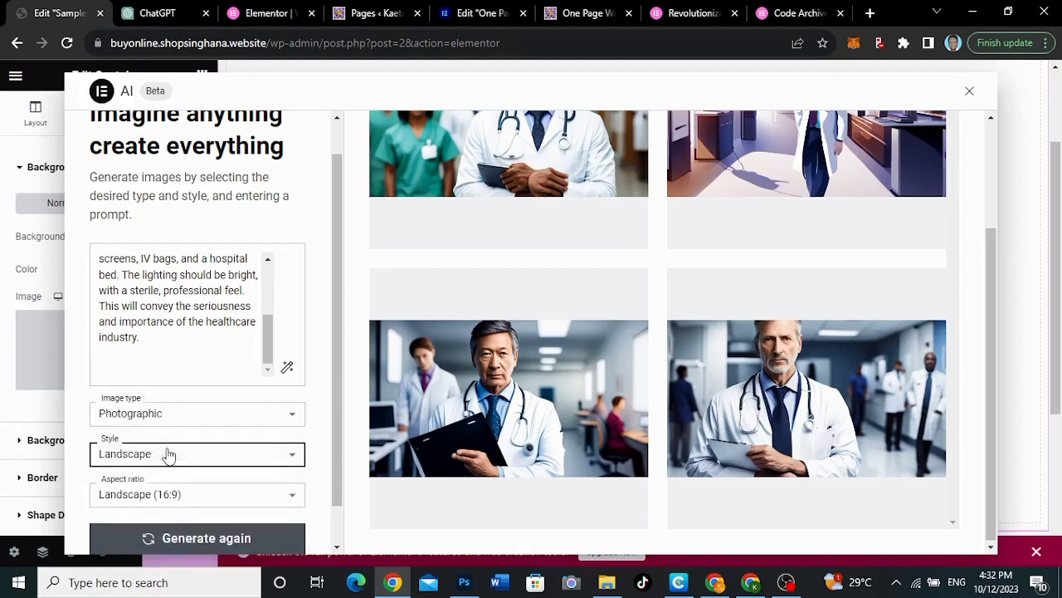
{"action": "left_click", "coordinate": [184, 539]}
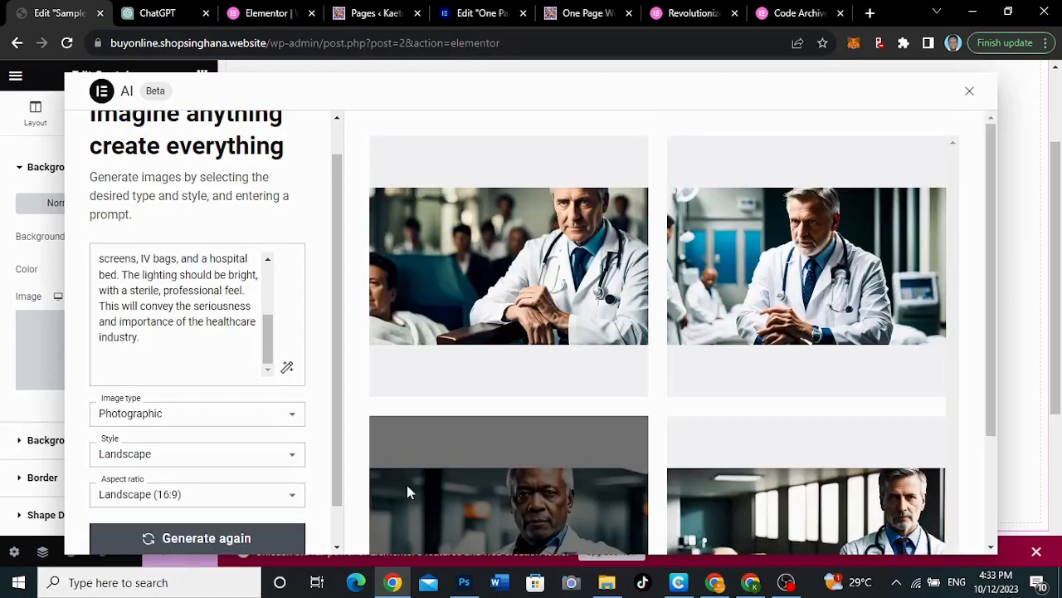
{"action": "mouse_move", "coordinate": [823, 383]}
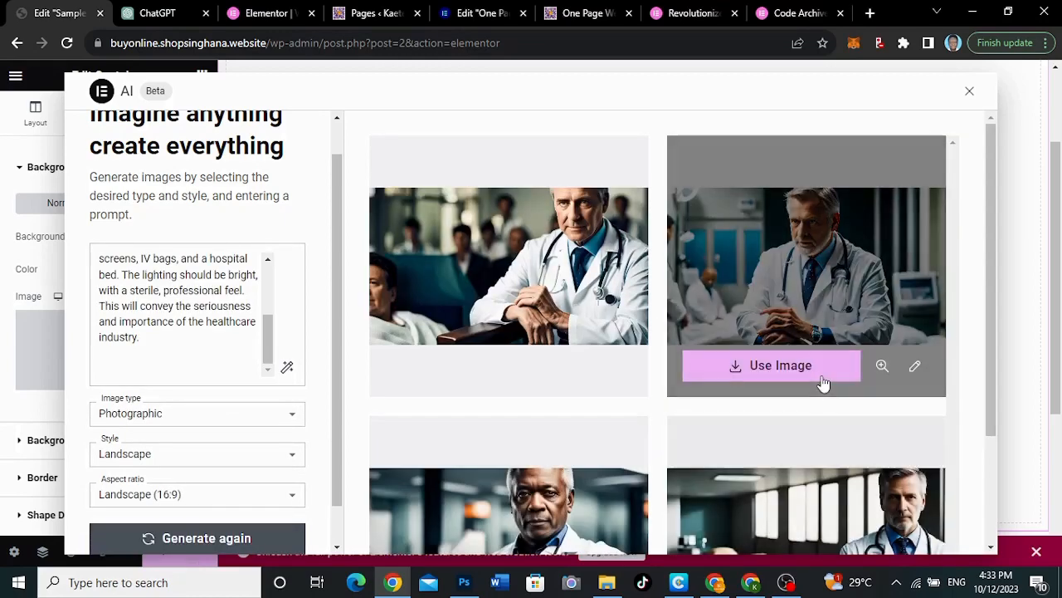
{"action": "scroll", "coordinate": [823, 383], "scroll_direction": "down", "scroll_amount": 2}
{"action": "mouse_move", "coordinate": [742, 438]}
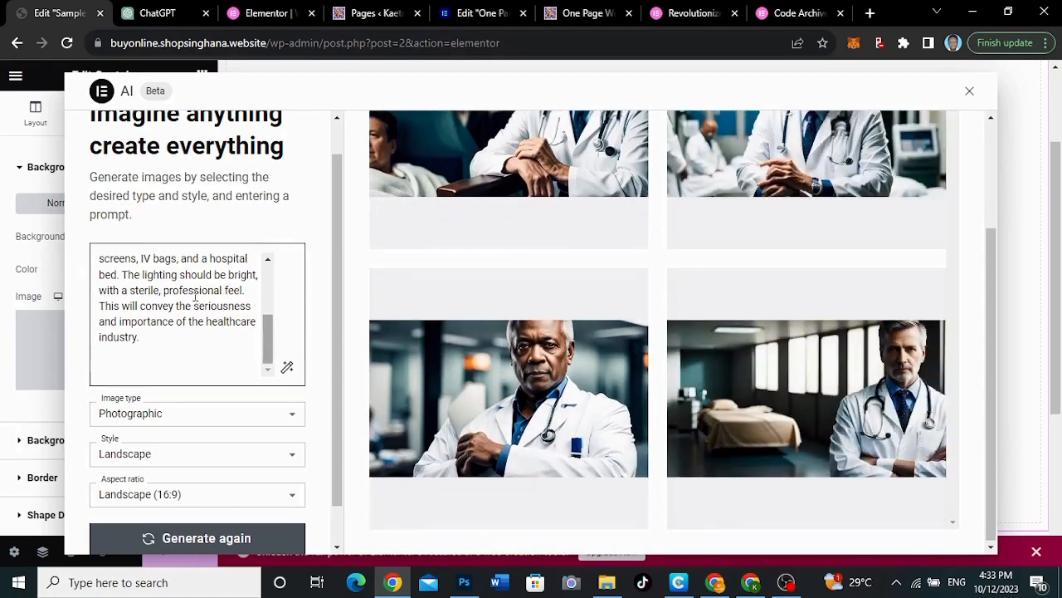
Add "young" before "doctor" at the start of the image prompt and generate a new set of images
{"action": "scroll", "coordinate": [196, 294], "scroll_direction": "up", "scroll_amount": 5}
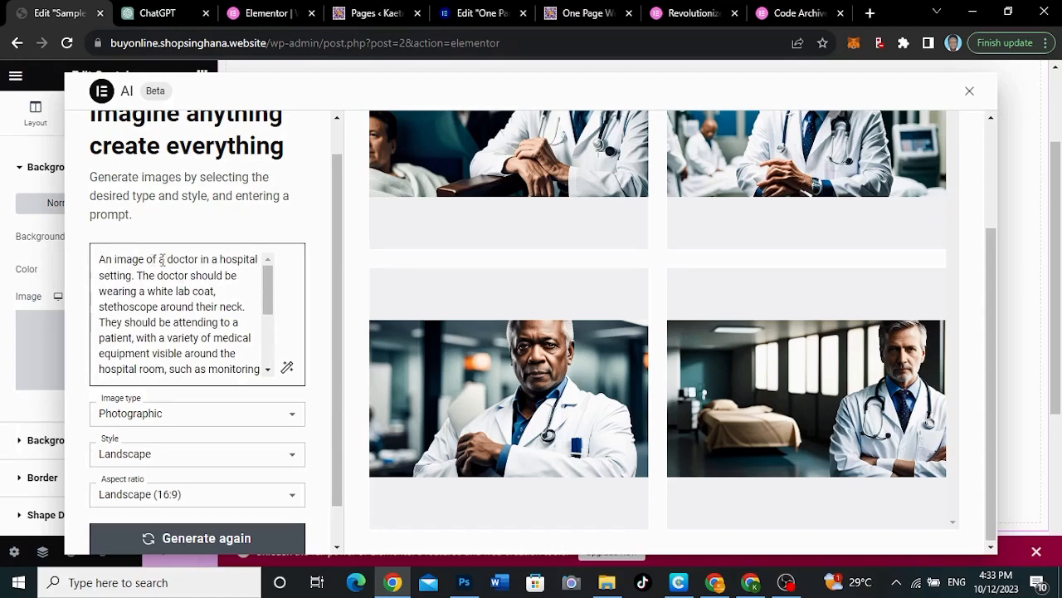
{"action": "left_click", "coordinate": [167, 259]}
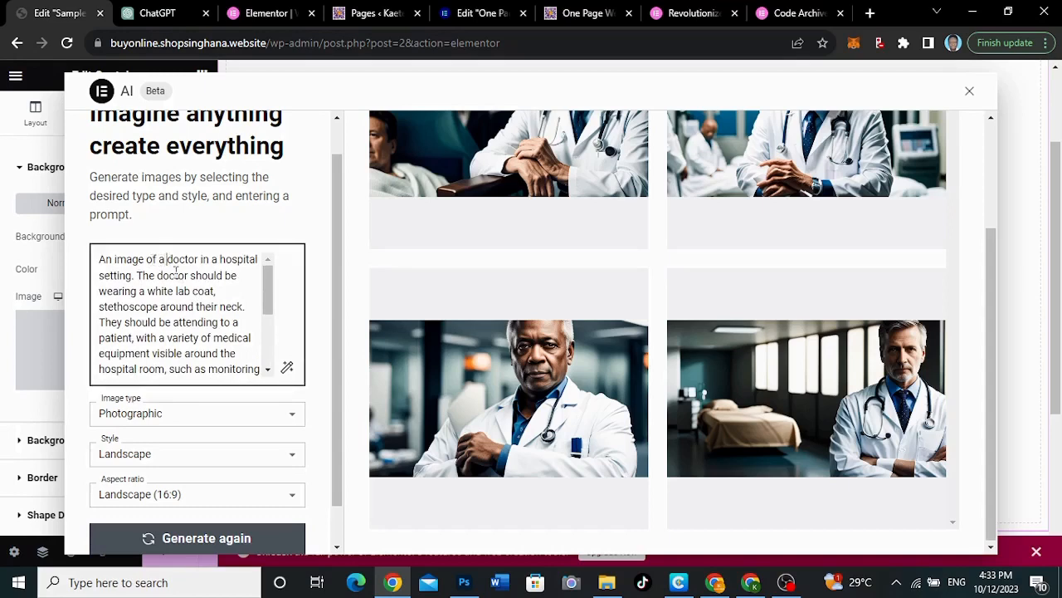
{"action": "type", "text": "young"}
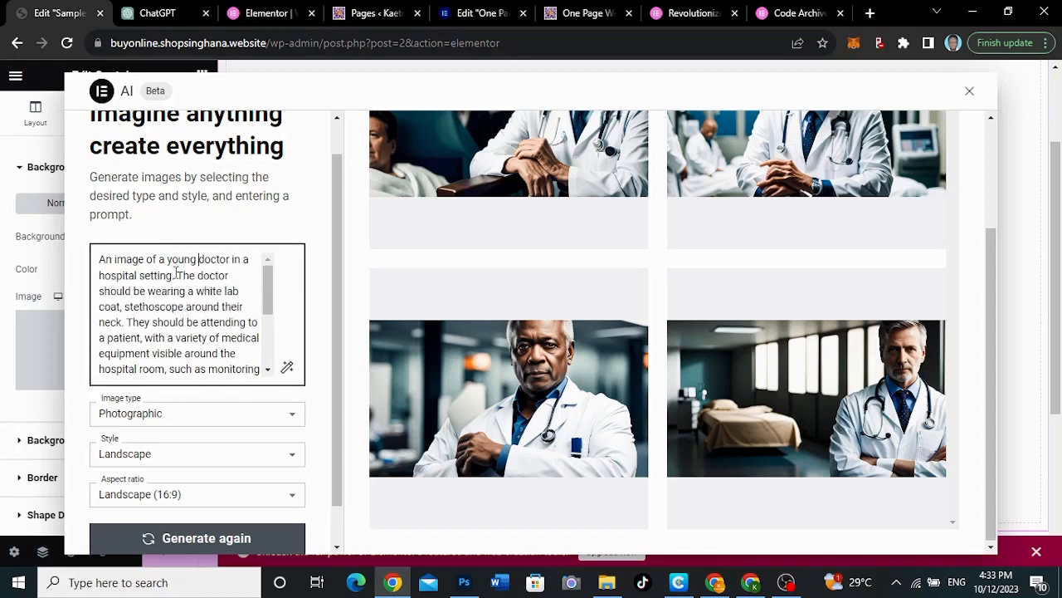
{"action": "scroll", "coordinate": [181, 309], "scroll_direction": "down", "scroll_amount": 5}
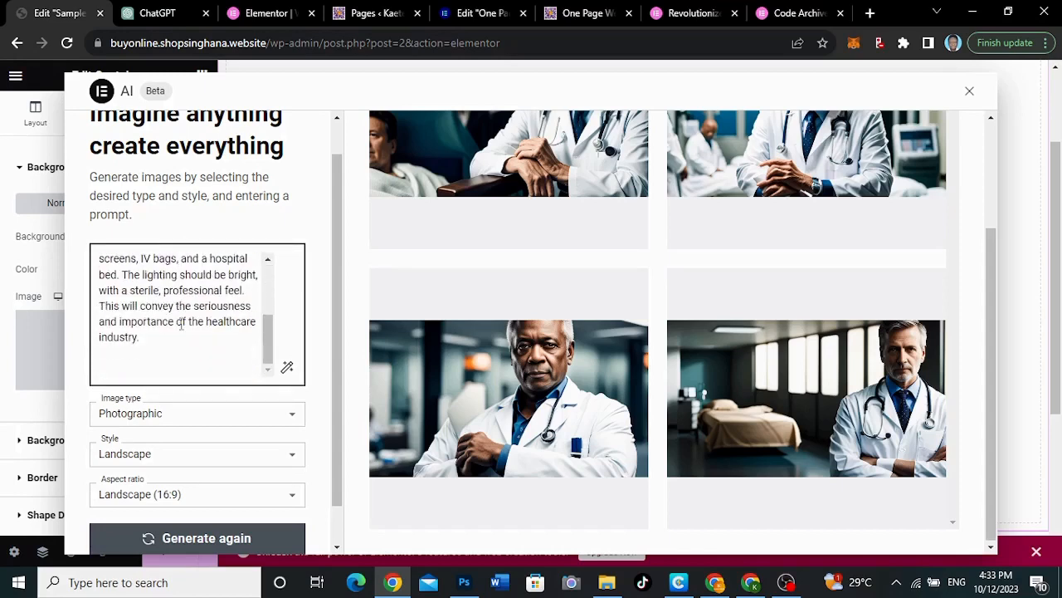
{"action": "left_click", "coordinate": [191, 541]}
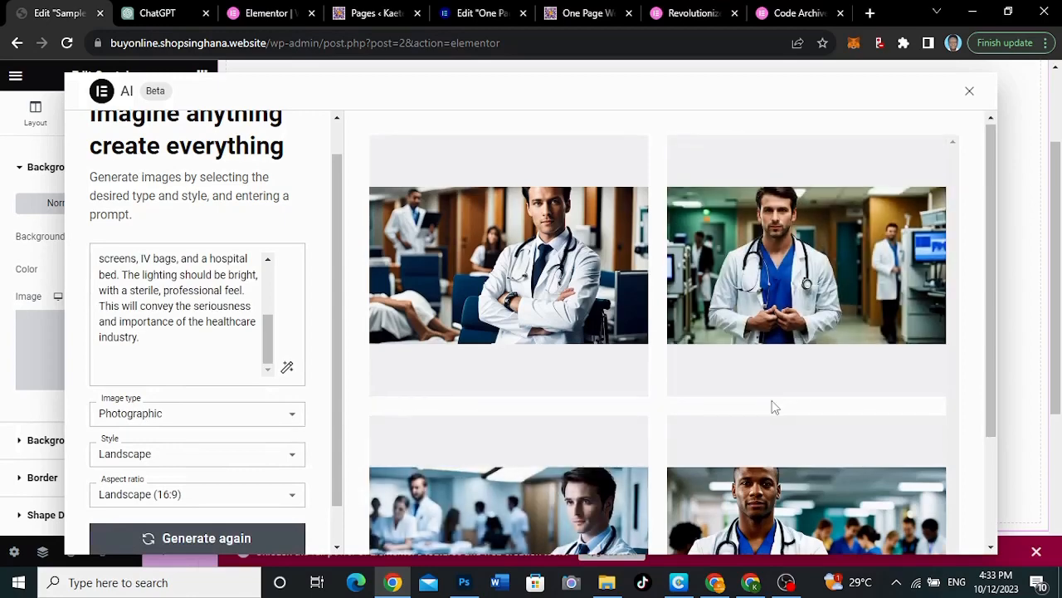
Compare the young doctor images and use the one with crossed arms and blue scrubs as the container's background
{"action": "scroll", "coordinate": [772, 407], "scroll_direction": "down", "scroll_amount": 2}
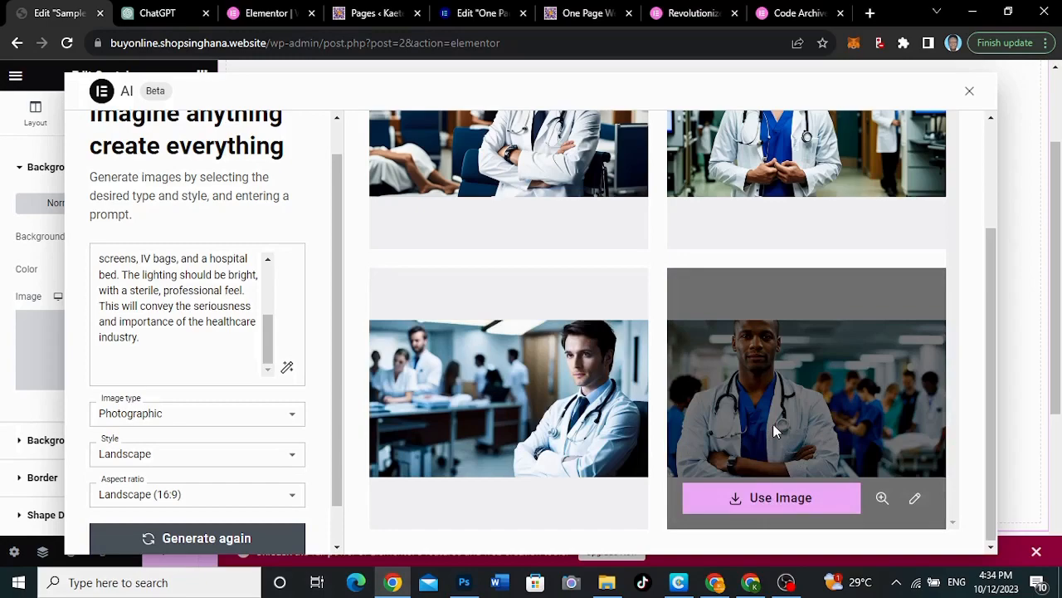
{"action": "scroll", "coordinate": [773, 424], "scroll_direction": "up", "scroll_amount": 2}
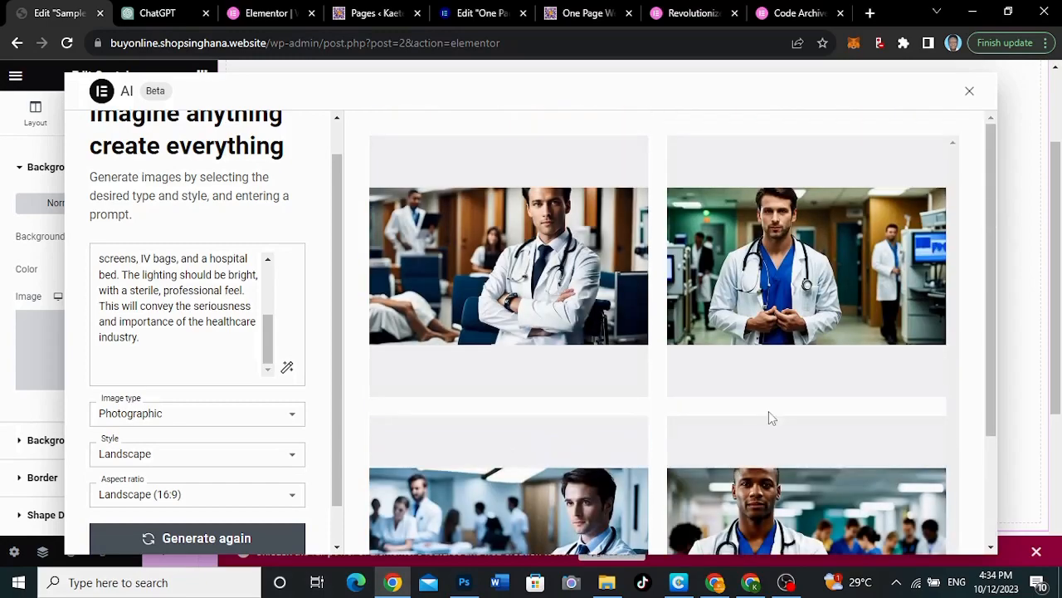
{"action": "scroll", "coordinate": [768, 411], "scroll_direction": "down", "scroll_amount": 2}
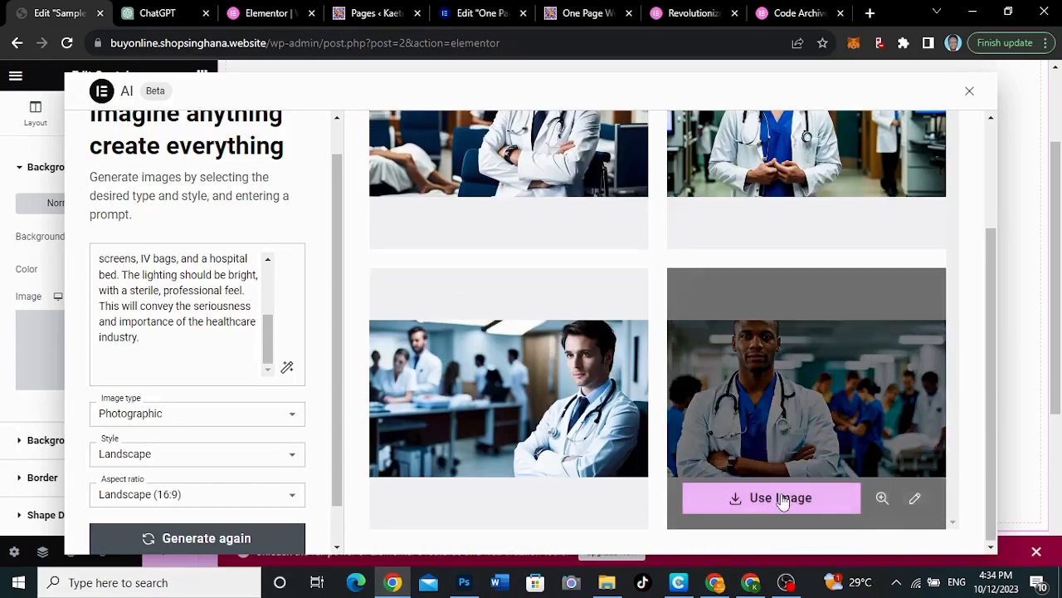
{"action": "left_click", "coordinate": [914, 500]}
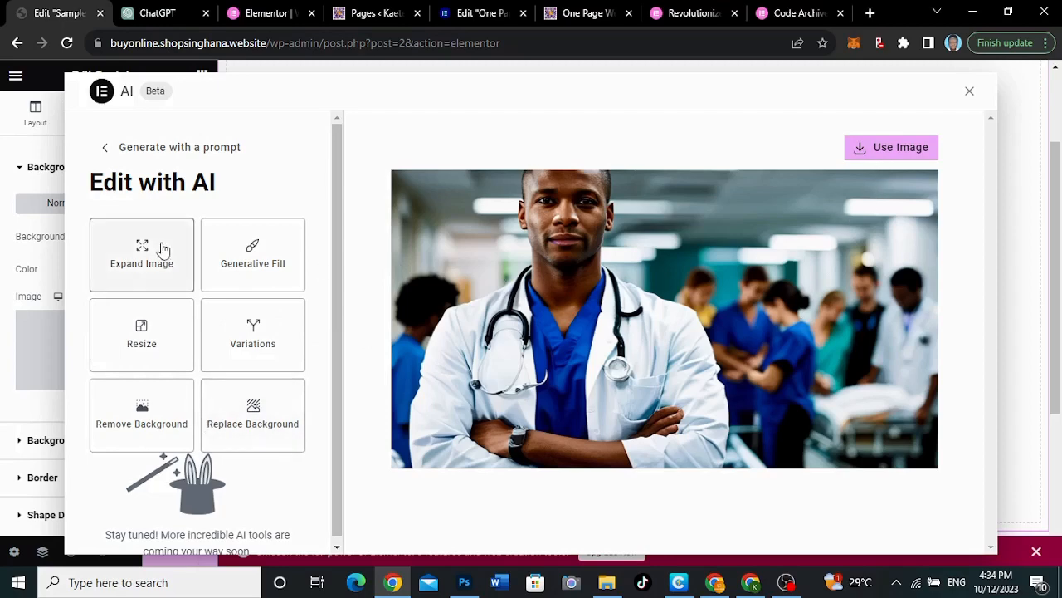
{"action": "left_click", "coordinate": [905, 156]}
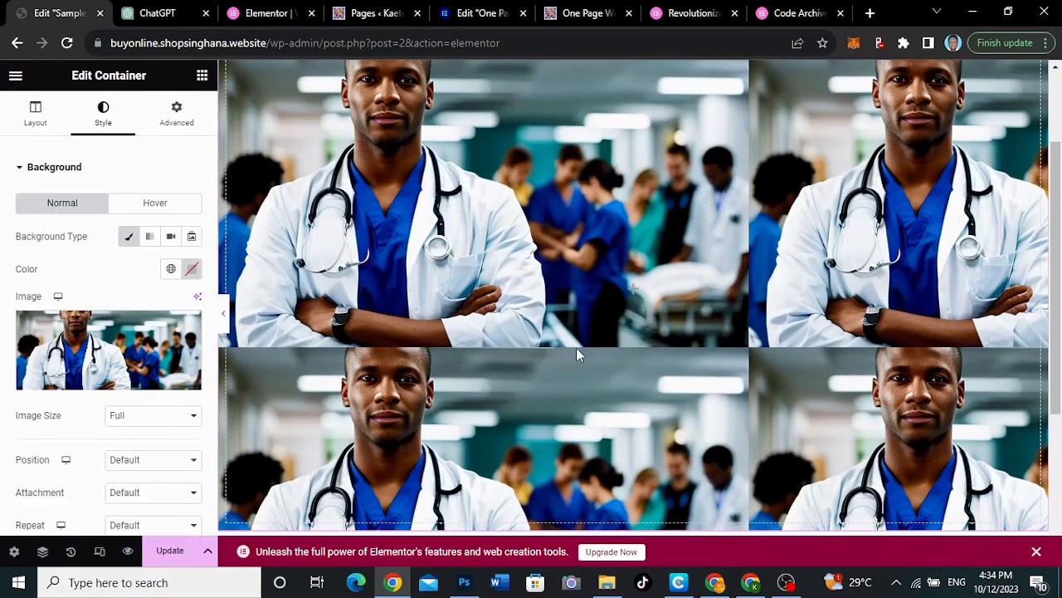
{"action": "scroll", "coordinate": [576, 347], "scroll_direction": "down", "scroll_amount": 2}
{"action": "scroll", "coordinate": [576, 347], "scroll_direction": "up", "scroll_amount": 3}
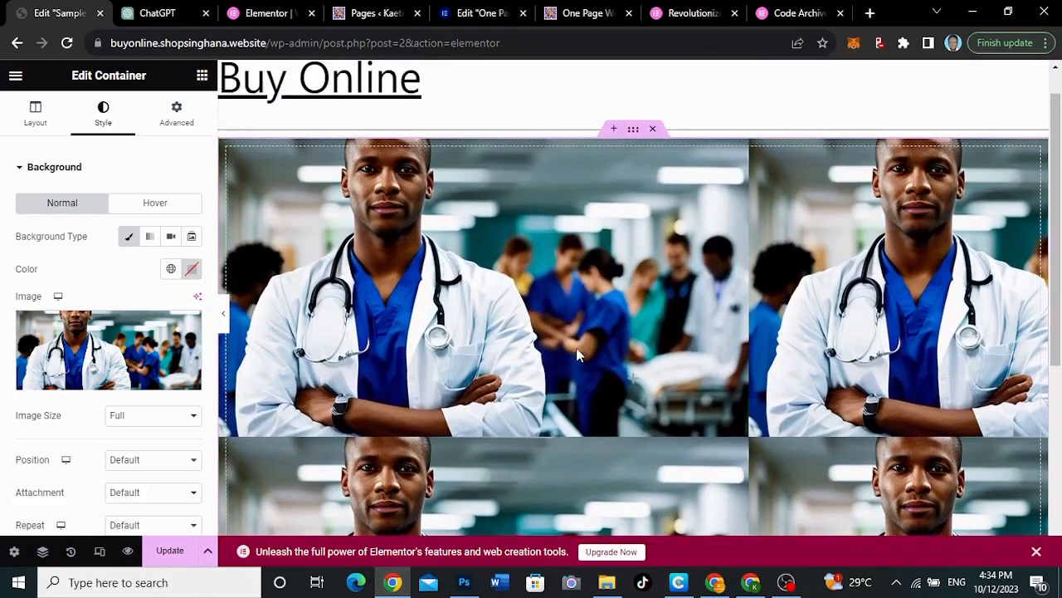
{"action": "scroll", "coordinate": [576, 352], "scroll_direction": "down", "scroll_amount": 2}
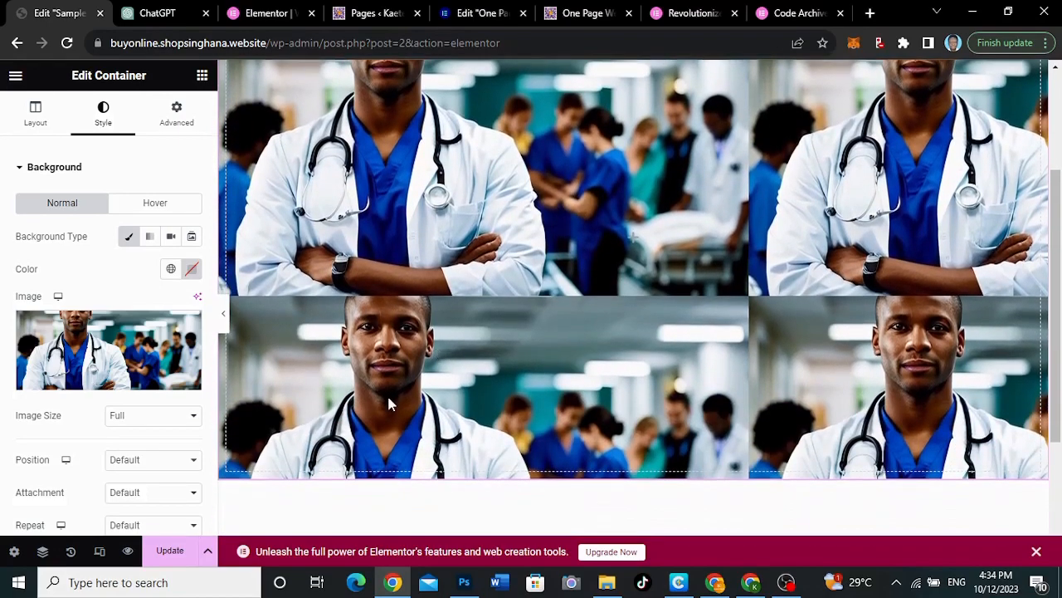
Set the background image's position to Center Center and its repeat option to No-repeat
{"action": "scroll", "coordinate": [95, 480], "scroll_direction": "down", "scroll_amount": 1}
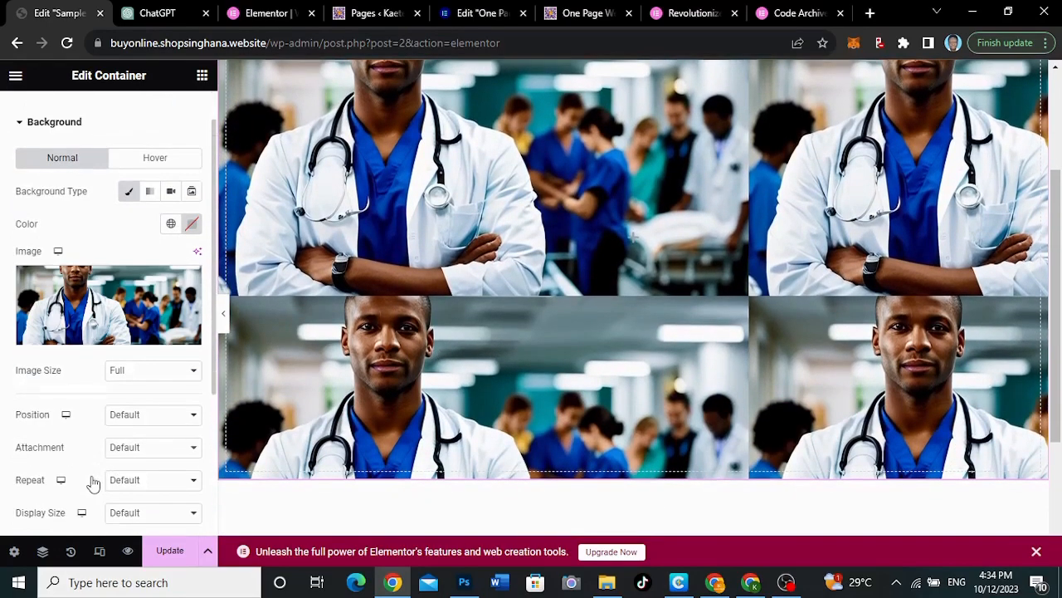
{"action": "left_click", "coordinate": [138, 372]}
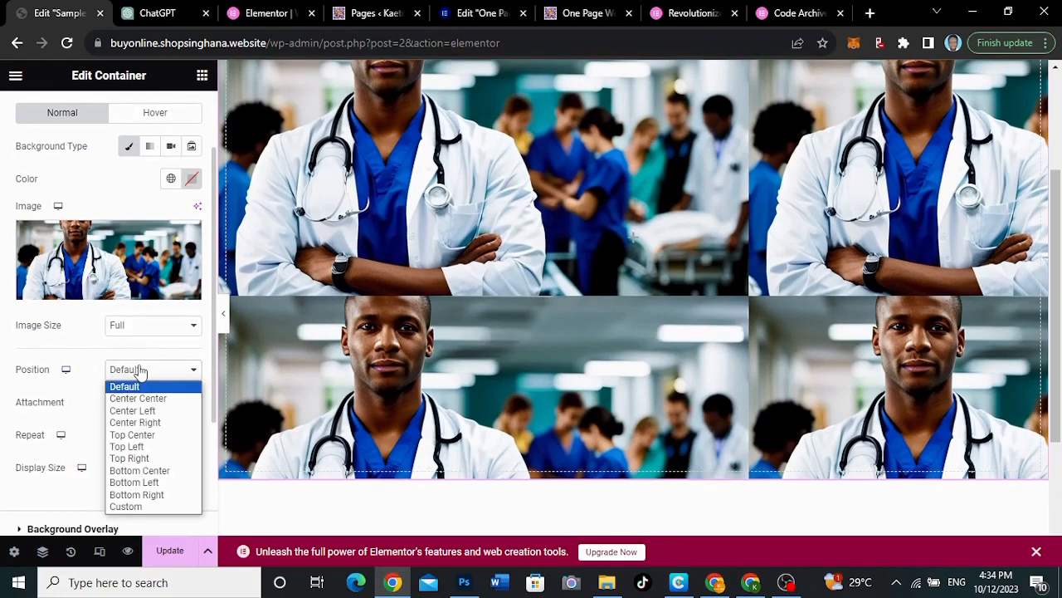
{"action": "left_click", "coordinate": [134, 398]}
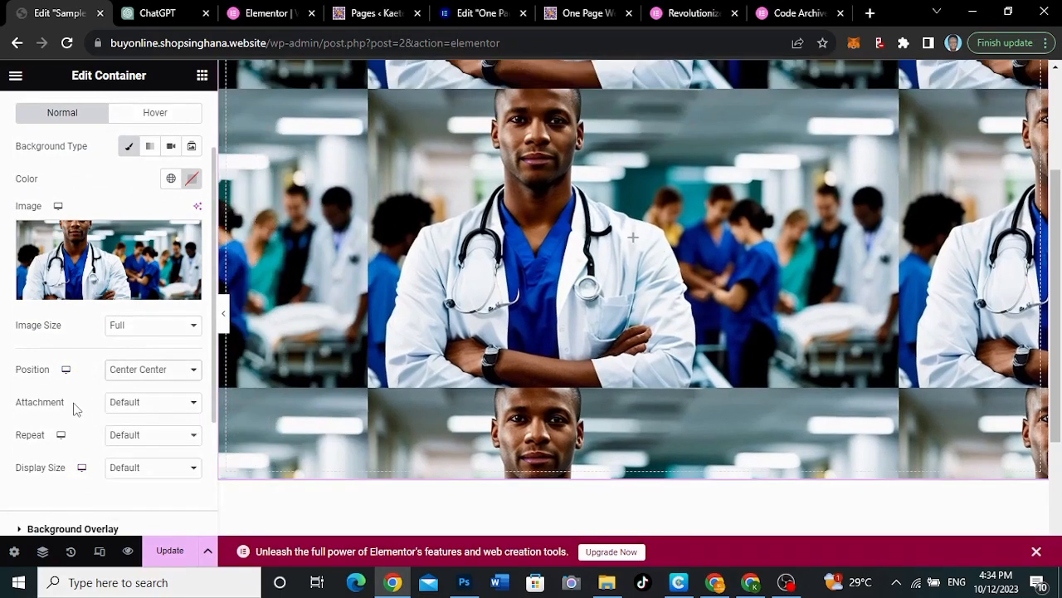
{"action": "left_click", "coordinate": [133, 405]}
{"action": "left_click", "coordinate": [134, 410]}
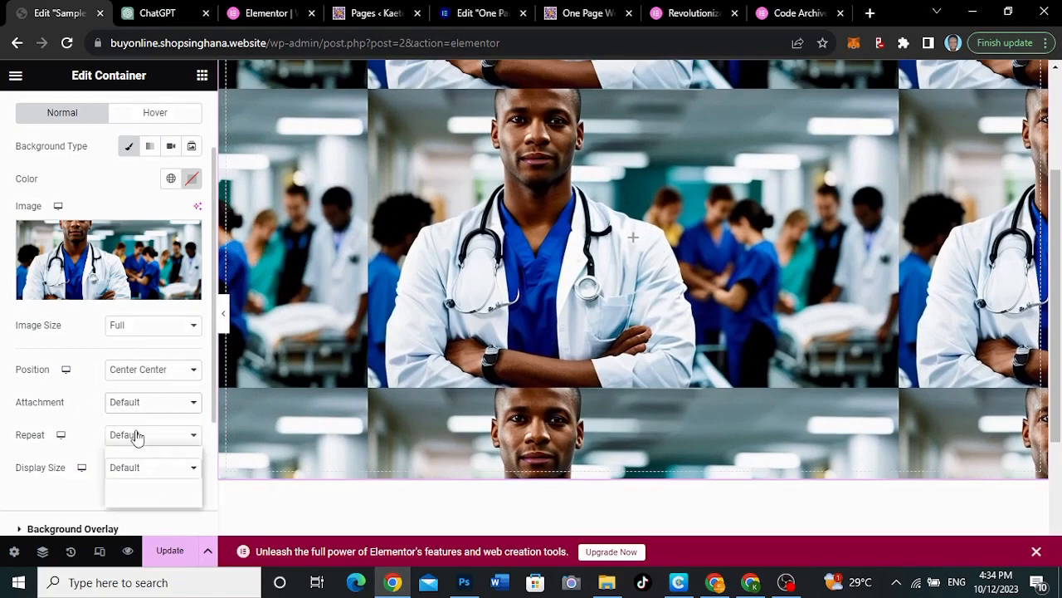
{"action": "left_click", "coordinate": [136, 436]}
{"action": "left_click", "coordinate": [130, 463]}
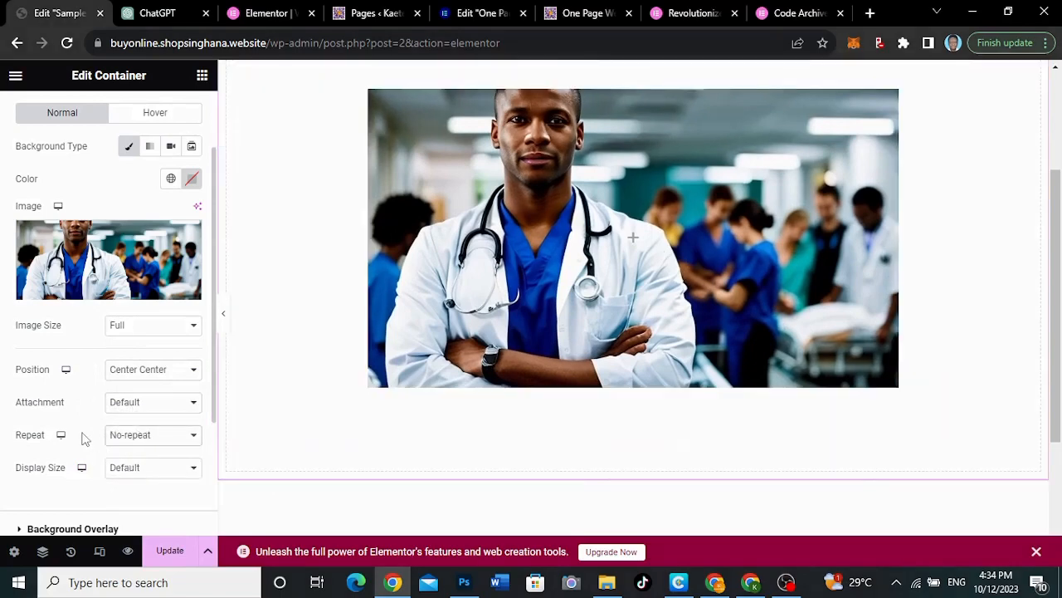
Set the background image's display size to Cover and check how it fills the container
{"action": "scroll", "coordinate": [84, 438], "scroll_direction": "down", "scroll_amount": 1}
{"action": "left_click", "coordinate": [130, 404]}
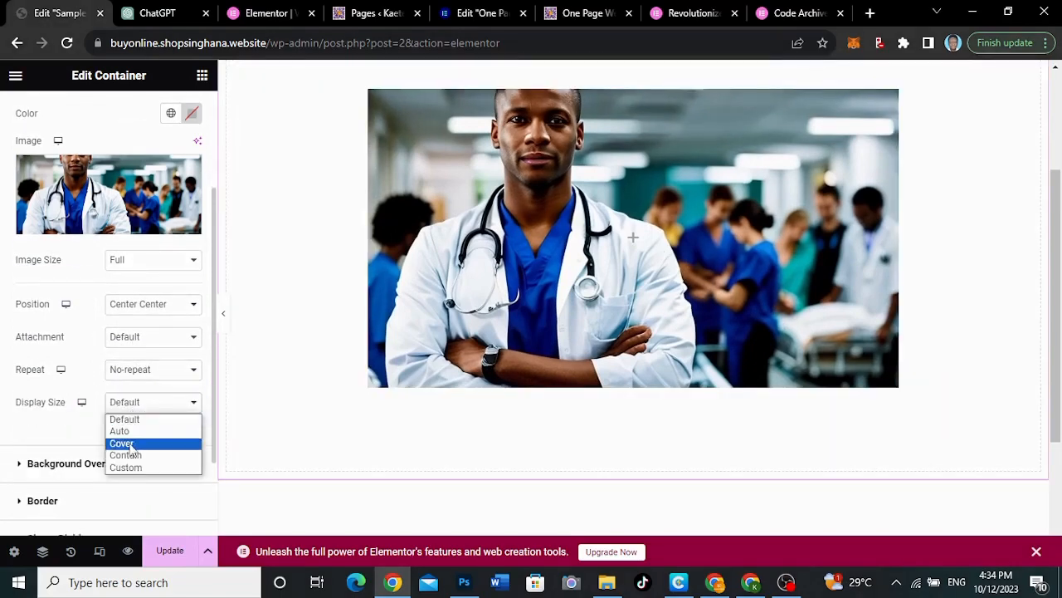
{"action": "left_click", "coordinate": [122, 444]}
{"action": "scroll", "coordinate": [516, 268], "scroll_direction": "down", "scroll_amount": 1}
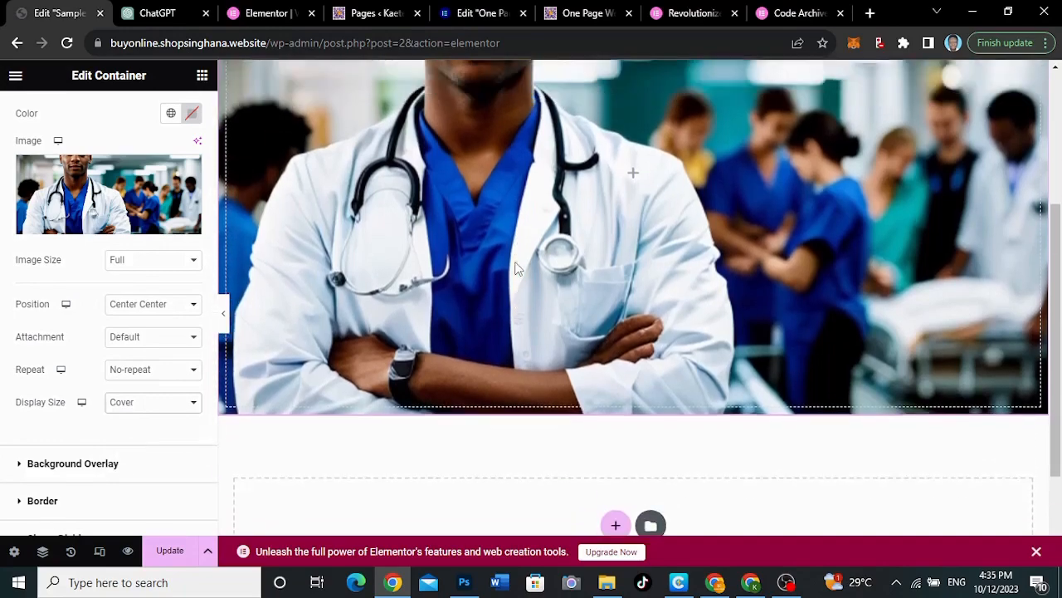
{"action": "scroll", "coordinate": [516, 268], "scroll_direction": "up", "scroll_amount": 3}
{"action": "scroll", "coordinate": [515, 262], "scroll_direction": "down", "scroll_amount": 3}
{"action": "scroll", "coordinate": [515, 262], "scroll_direction": "up", "scroll_amount": 1}
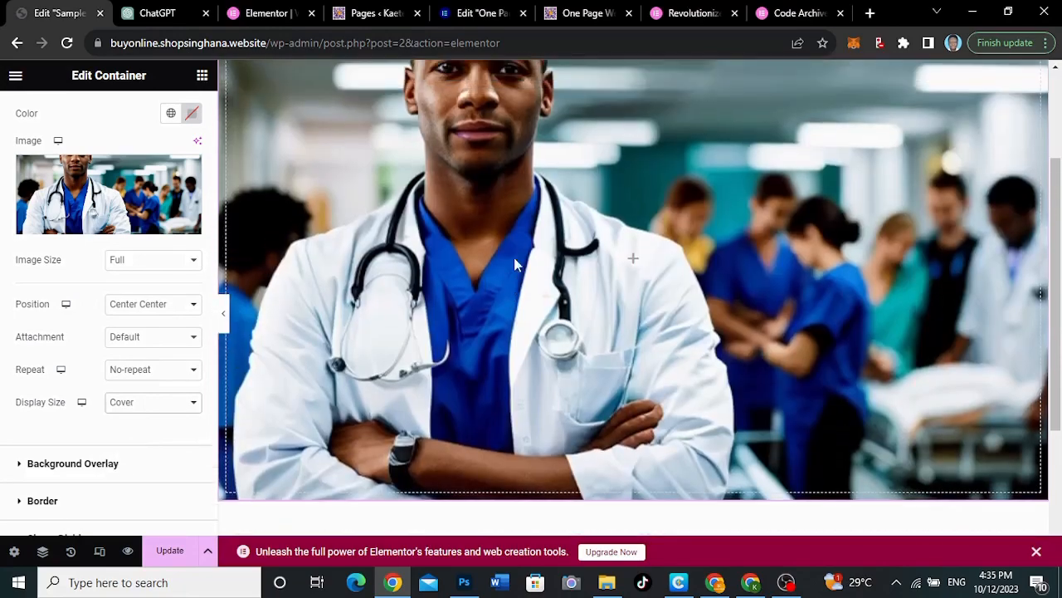
{"action": "scroll", "coordinate": [515, 262], "scroll_direction": "up", "scroll_amount": 1}
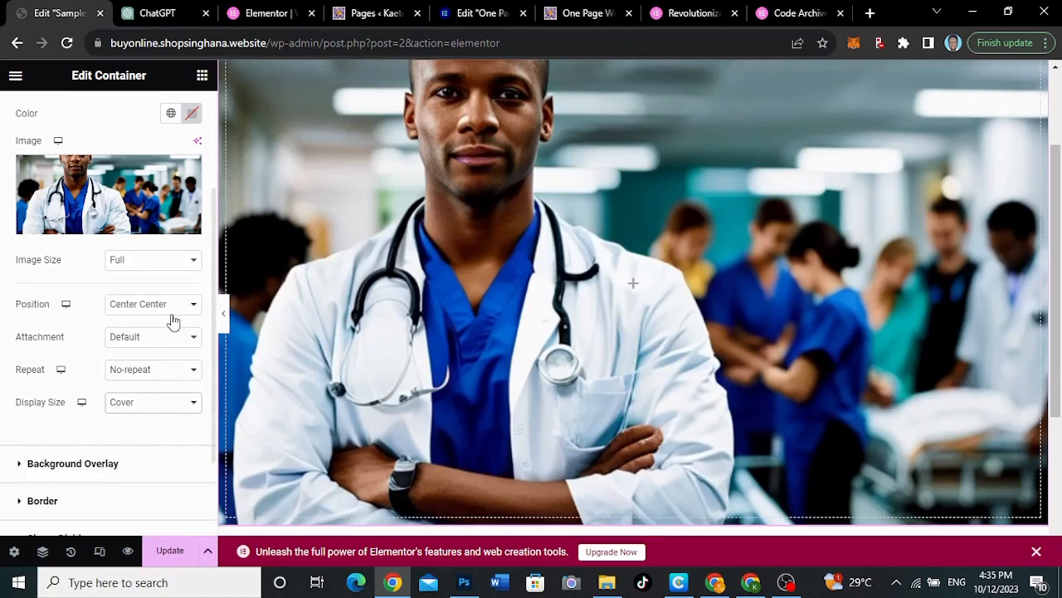
Give the container a classic background overlay in black (#000000)
{"action": "scroll", "coordinate": [89, 452], "scroll_direction": "down", "scroll_amount": 1}
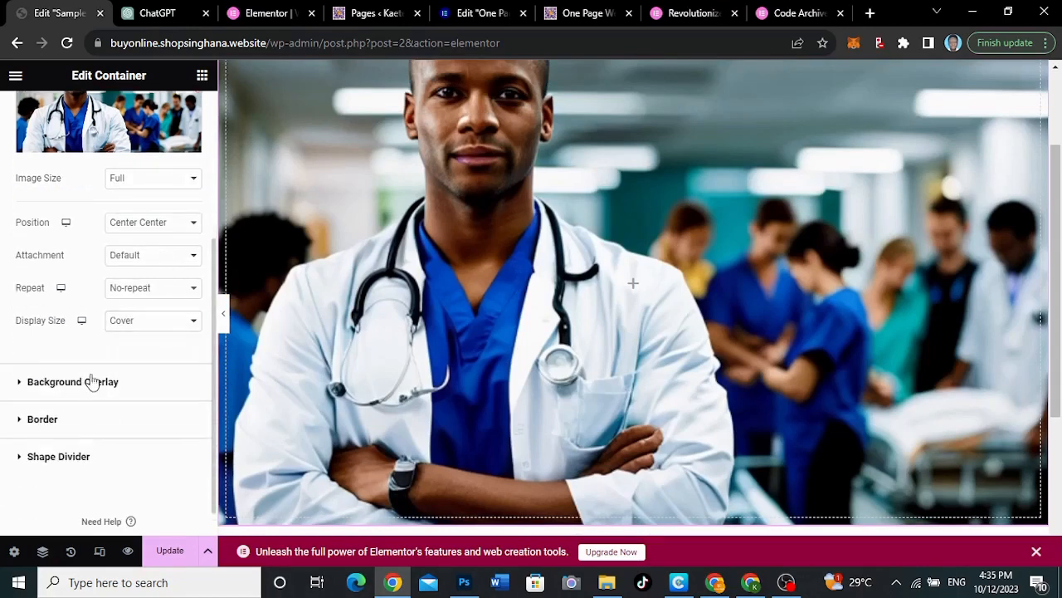
{"action": "left_click", "coordinate": [92, 382]}
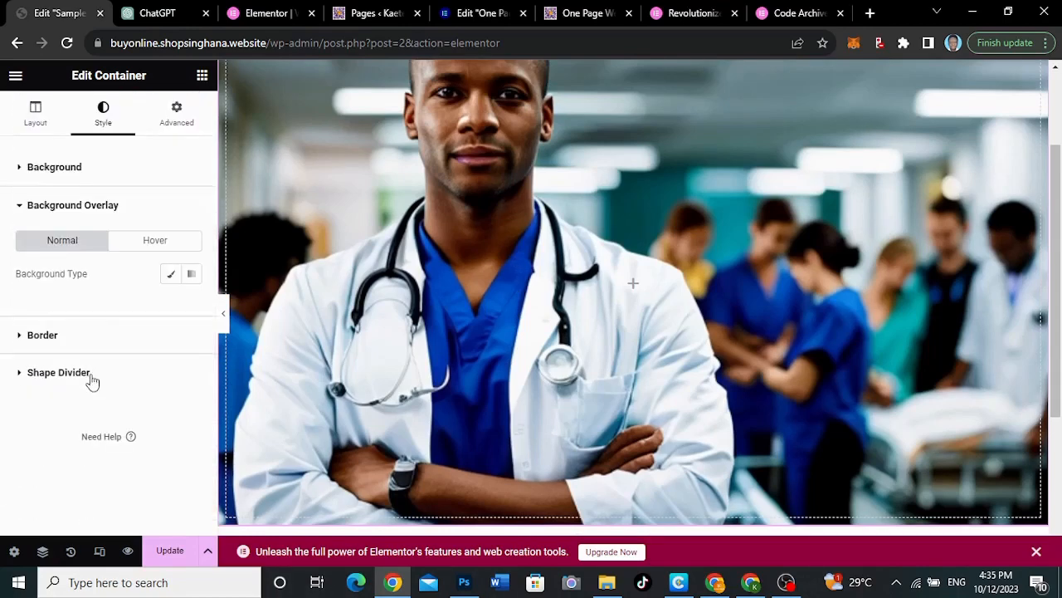
{"action": "left_click", "coordinate": [171, 273]}
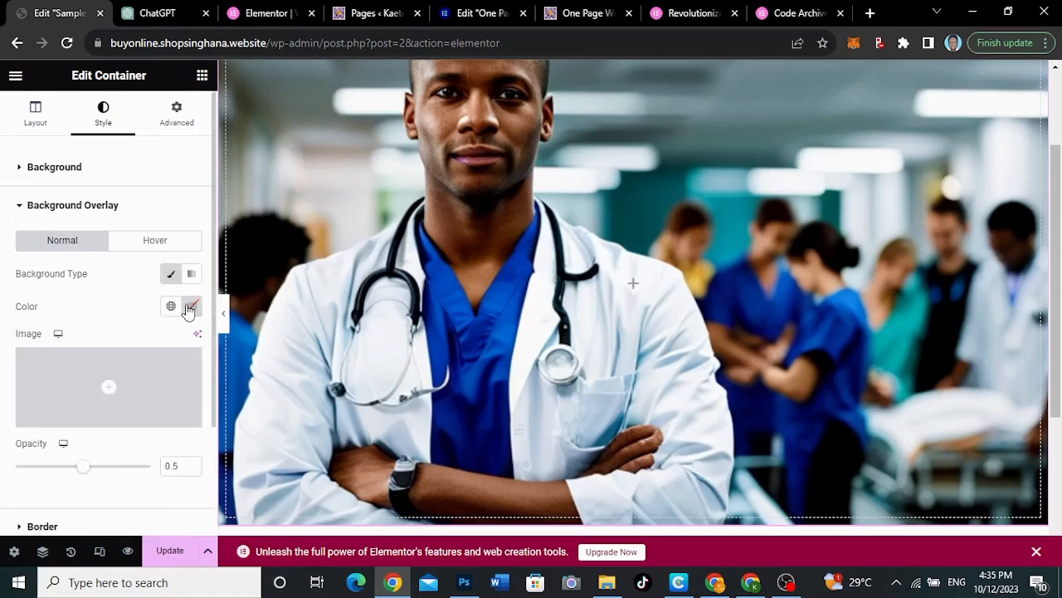
{"action": "left_click", "coordinate": [190, 306]}
{"action": "left_click_drag", "start_coordinate": [192, 484], "coordinate": [102, 487]}
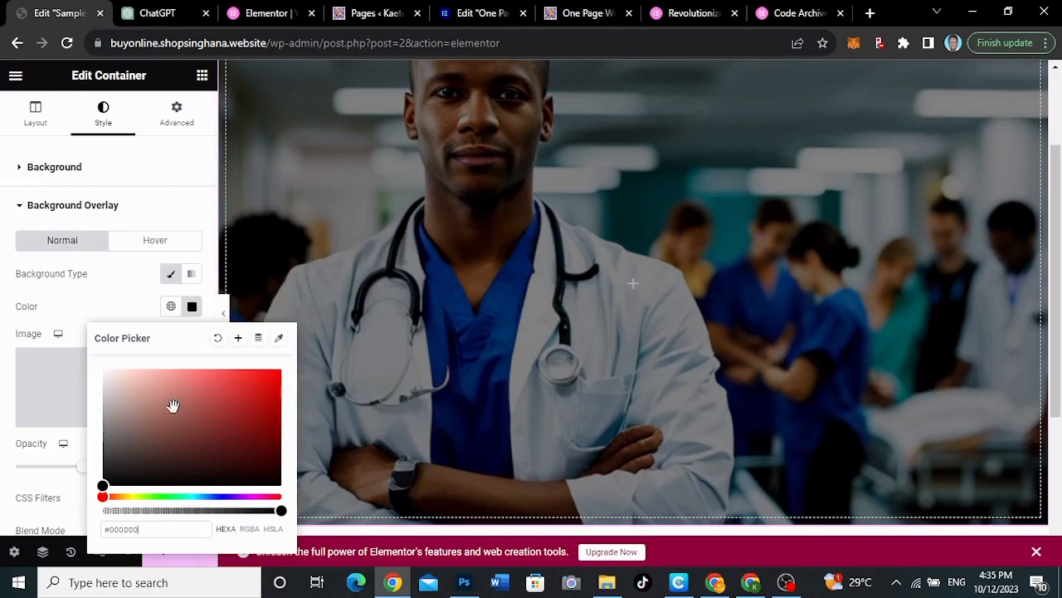
{"action": "left_click", "coordinate": [129, 314]}
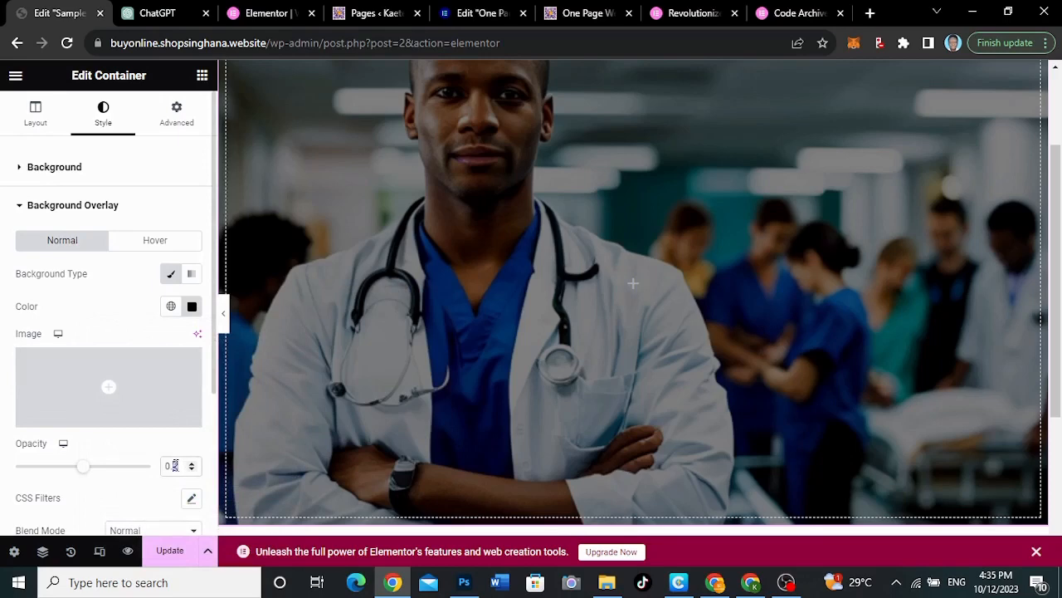
Try an overlay opacity of 0.75 and preview the page with the editing panel hidden
{"action": "type", "text": "75"}
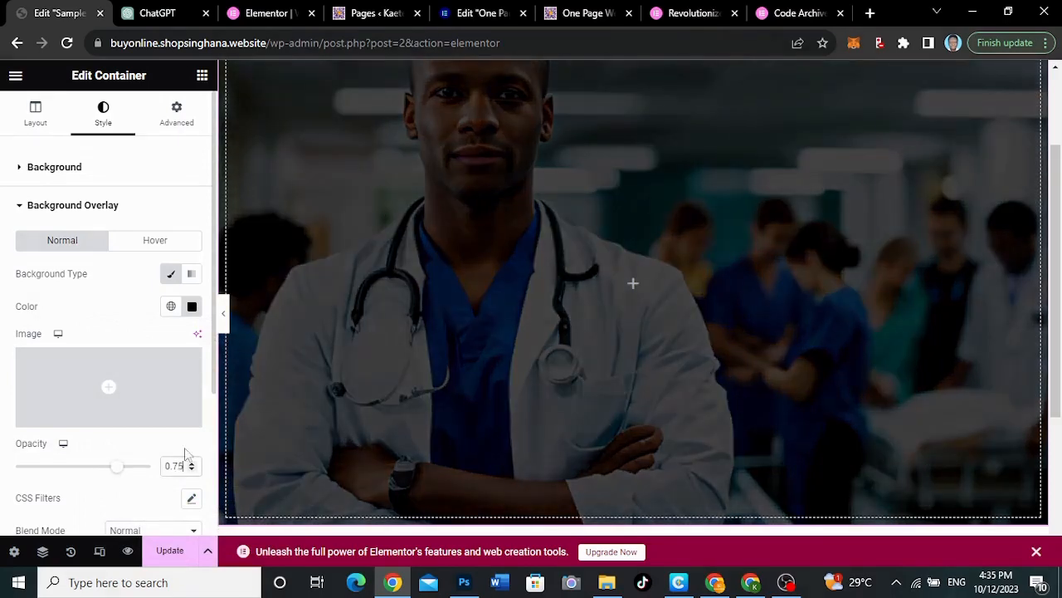
{"action": "left_click", "coordinate": [224, 315]}
{"action": "scroll", "coordinate": [691, 246], "scroll_direction": "up", "scroll_amount": 2}
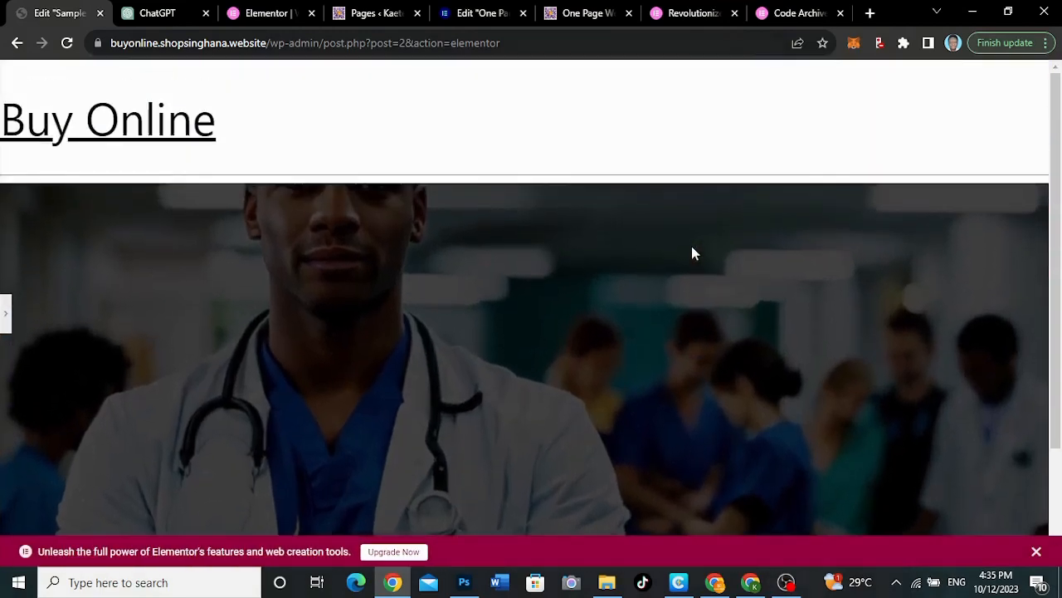
{"action": "scroll", "coordinate": [691, 247], "scroll_direction": "down", "scroll_amount": 2}
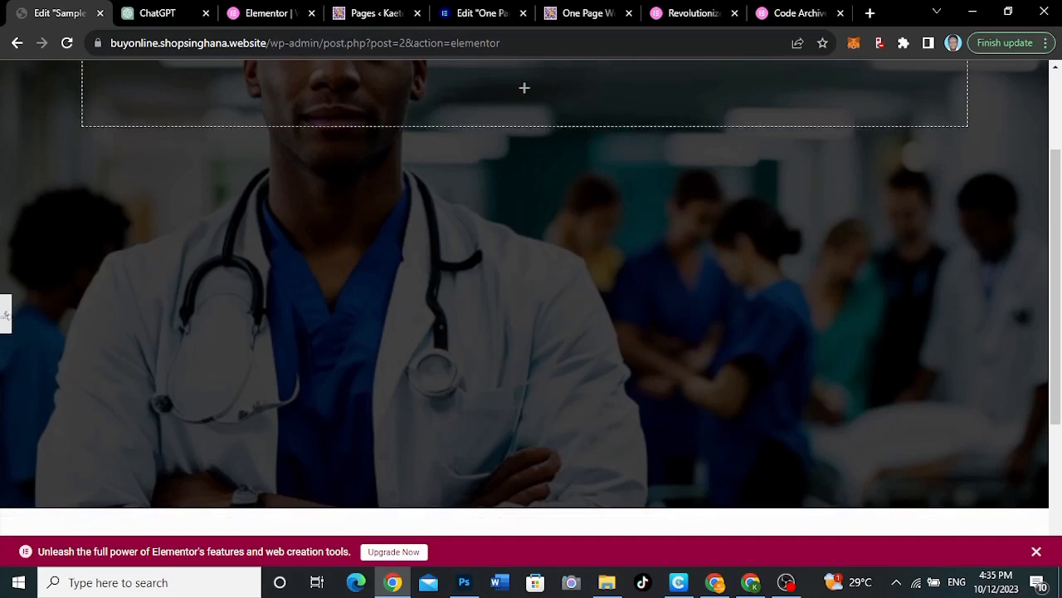
Bring back the editing panel and set the background overlay's opacity to 0.5
{"action": "left_click", "coordinate": [6, 313]}
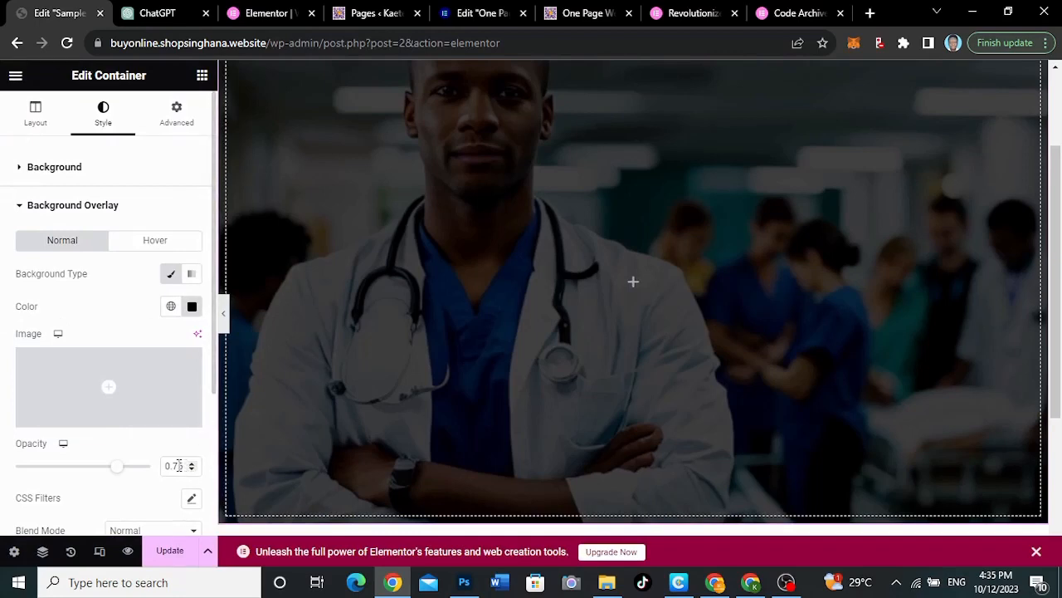
{"action": "key", "text": "BackSpace"}
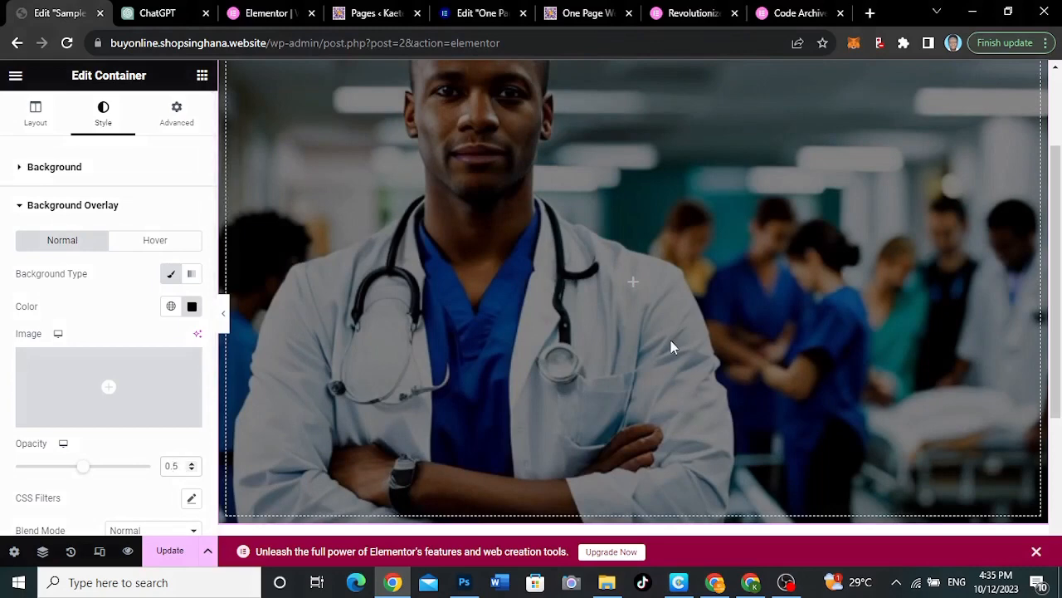
{"action": "scroll", "coordinate": [671, 345], "scroll_direction": "up", "scroll_amount": 2}
{"action": "scroll", "coordinate": [600, 363], "scroll_direction": "down", "scroll_amount": 2}
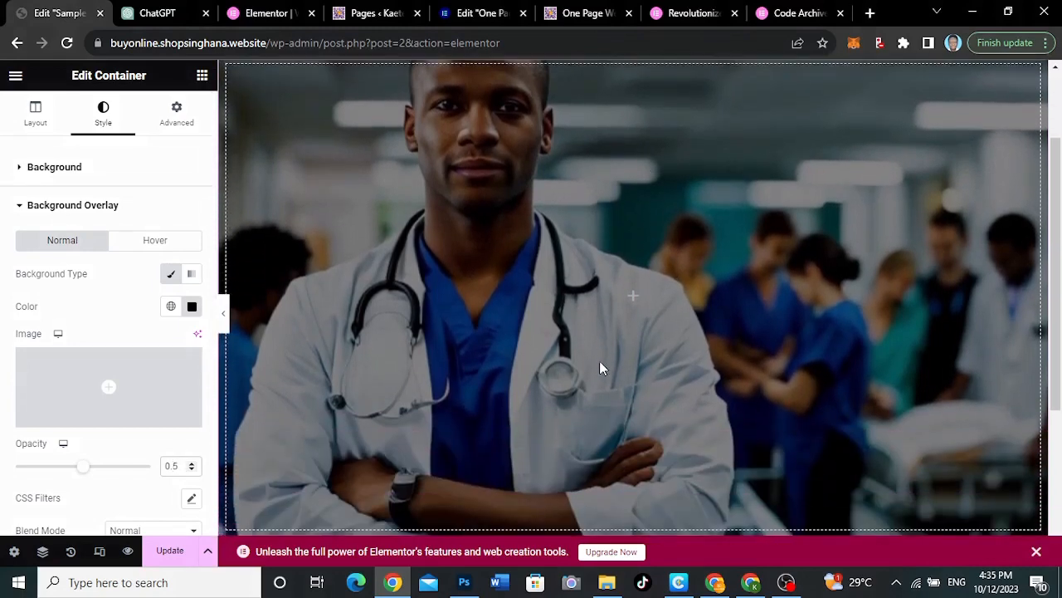
Nest a new container inside the hero container and duplicate it
{"action": "left_click", "coordinate": [634, 303]}
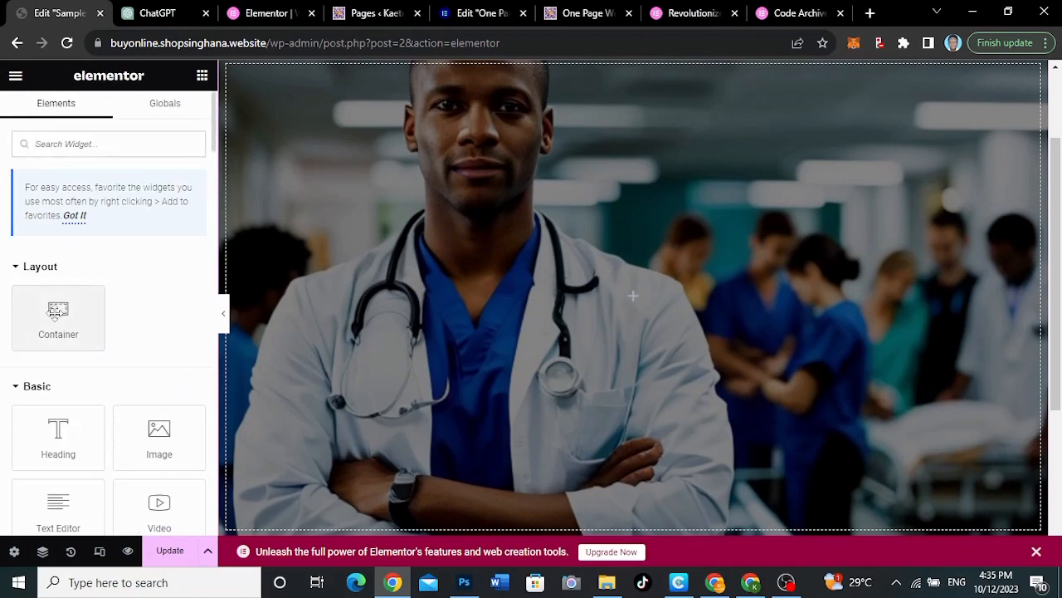
{"action": "left_click_drag", "start_coordinate": [50, 314], "coordinate": [630, 297]}
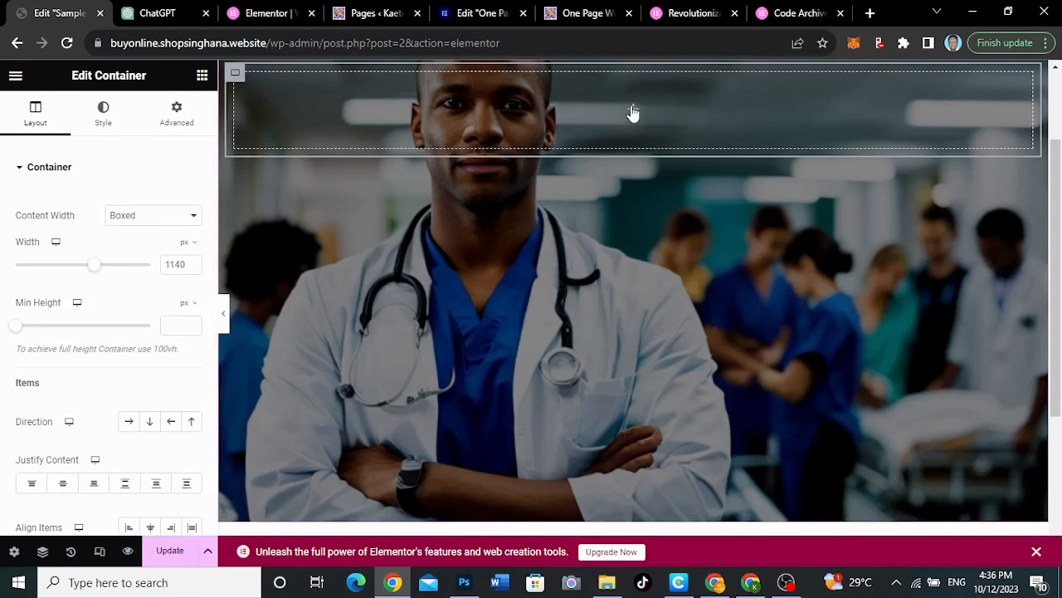
{"action": "right_click", "coordinate": [237, 78]}
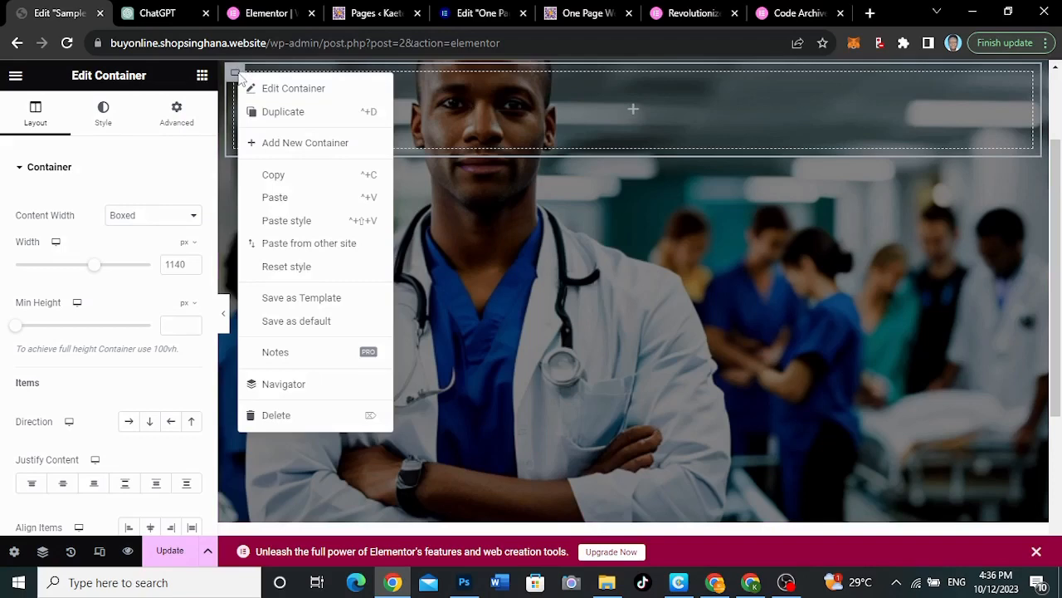
{"action": "left_click", "coordinate": [271, 116]}
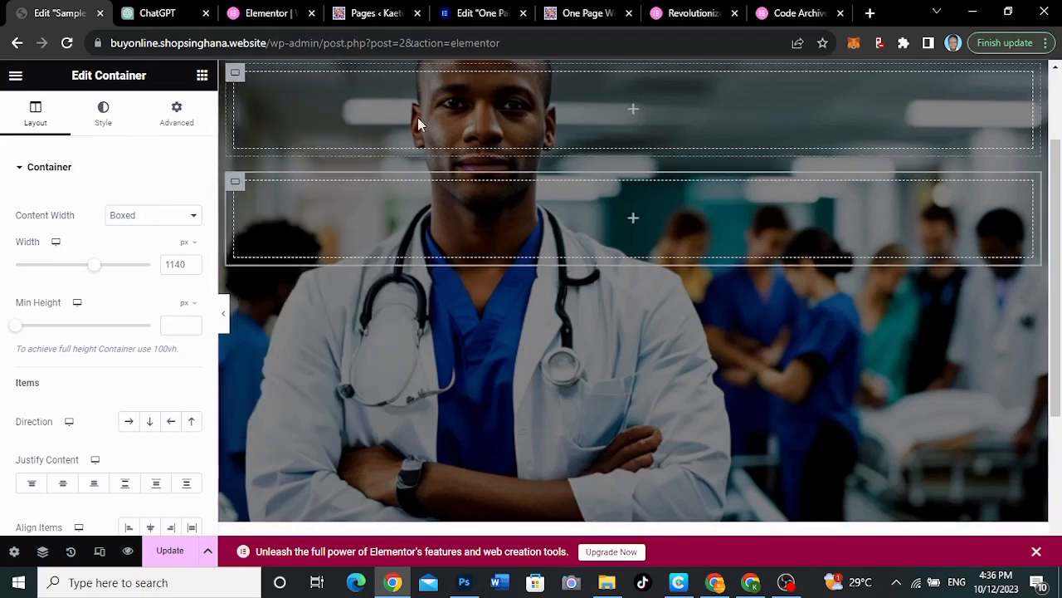
Set the direction to Row - horizontal for the duplicated container and for the hero container that holds both nested containers
{"action": "left_click", "coordinate": [129, 422]}
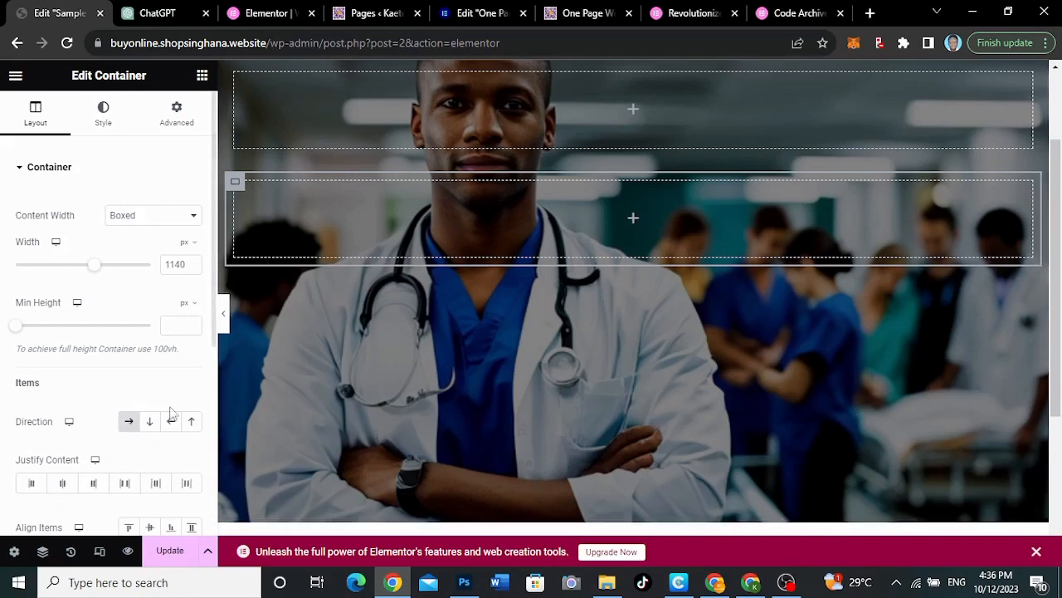
{"action": "scroll", "coordinate": [607, 145], "scroll_direction": "up", "scroll_amount": 2}
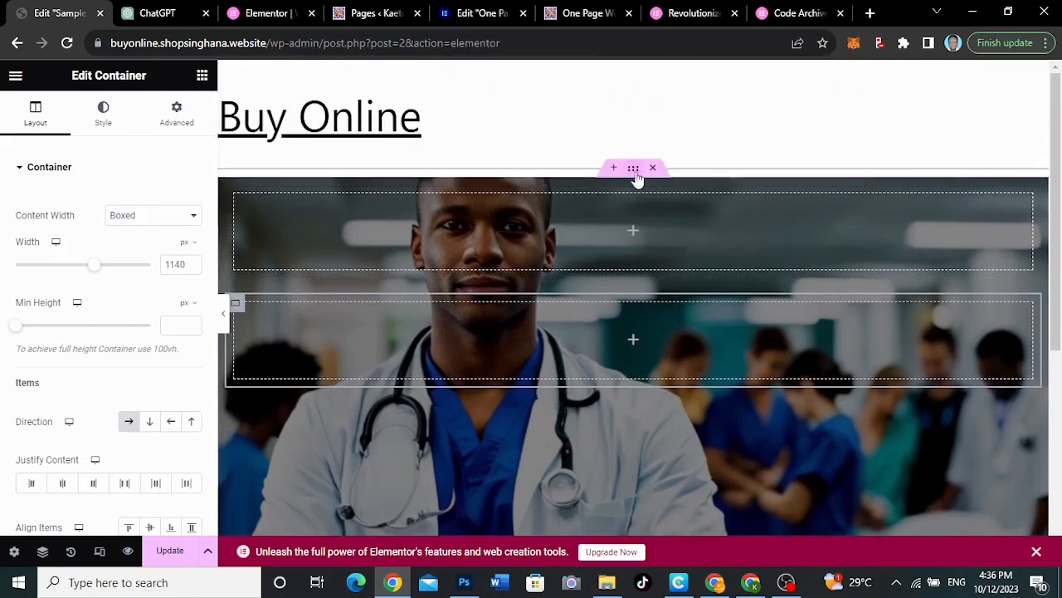
{"action": "left_click", "coordinate": [103, 114]}
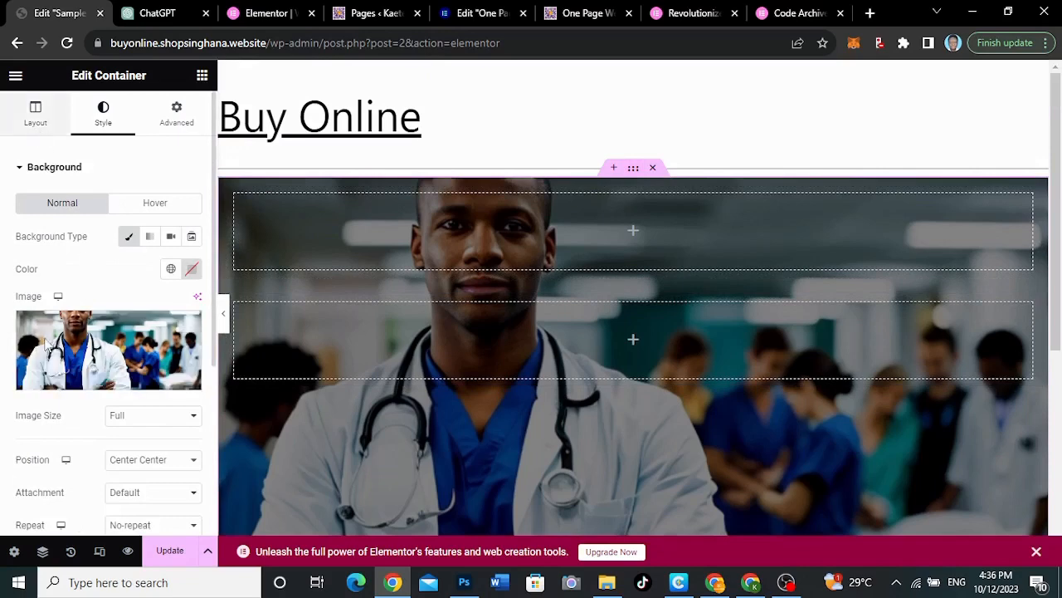
{"action": "left_click", "coordinate": [35, 113]}
{"action": "scroll", "coordinate": [43, 344], "scroll_direction": "down", "scroll_amount": 2}
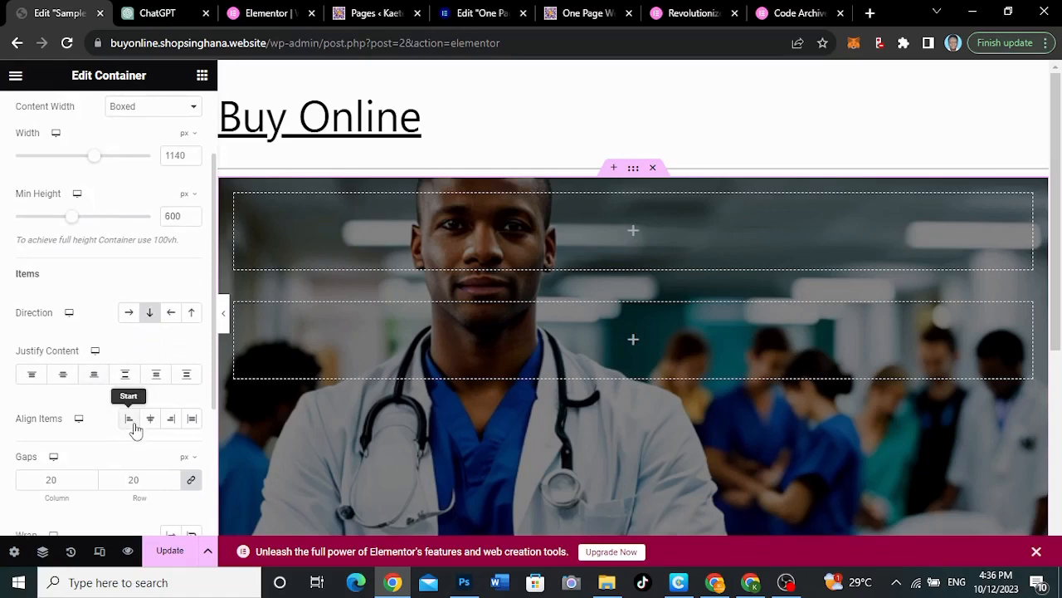
{"action": "left_click", "coordinate": [131, 312]}
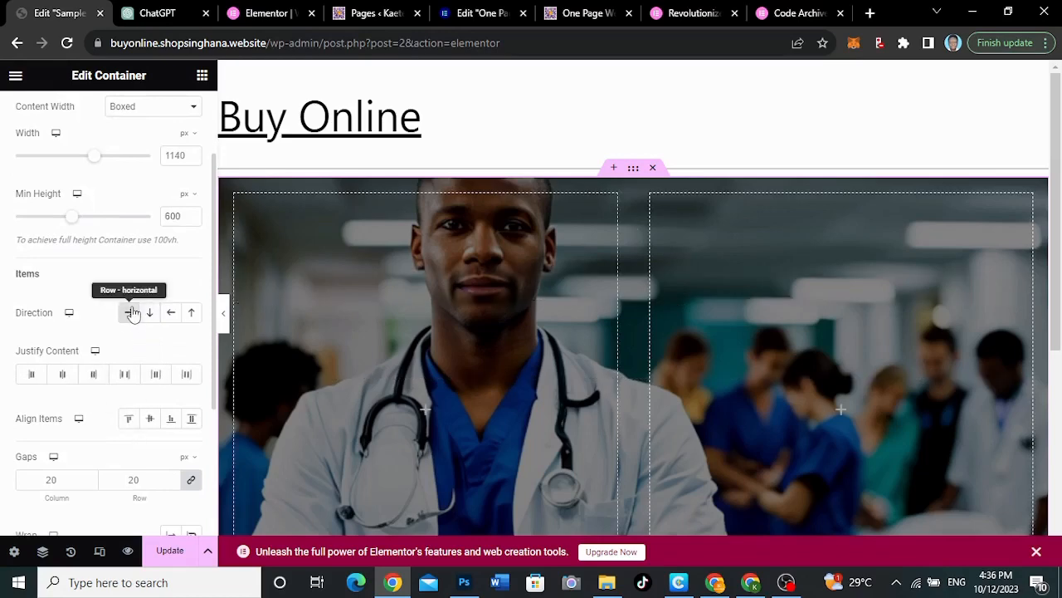
{"action": "scroll", "coordinate": [555, 292], "scroll_direction": "down", "scroll_amount": 2}
{"action": "scroll", "coordinate": [556, 299], "scroll_direction": "up", "scroll_amount": 2}
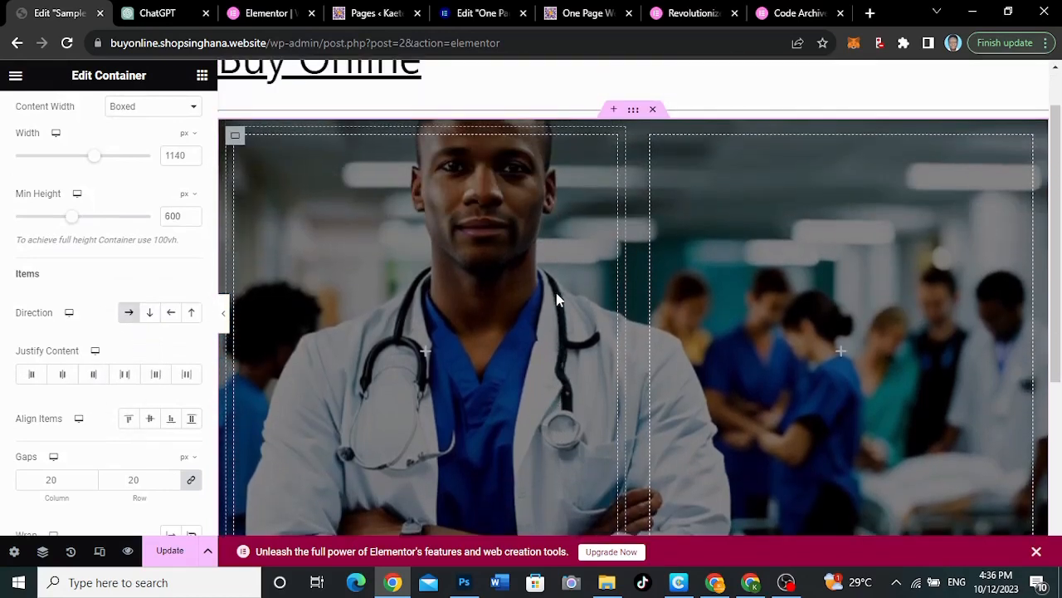
Add a Heading to the second nested container and use Elementor AI to write its text as a strong section header for a hospital
{"action": "left_click", "coordinate": [841, 355]}
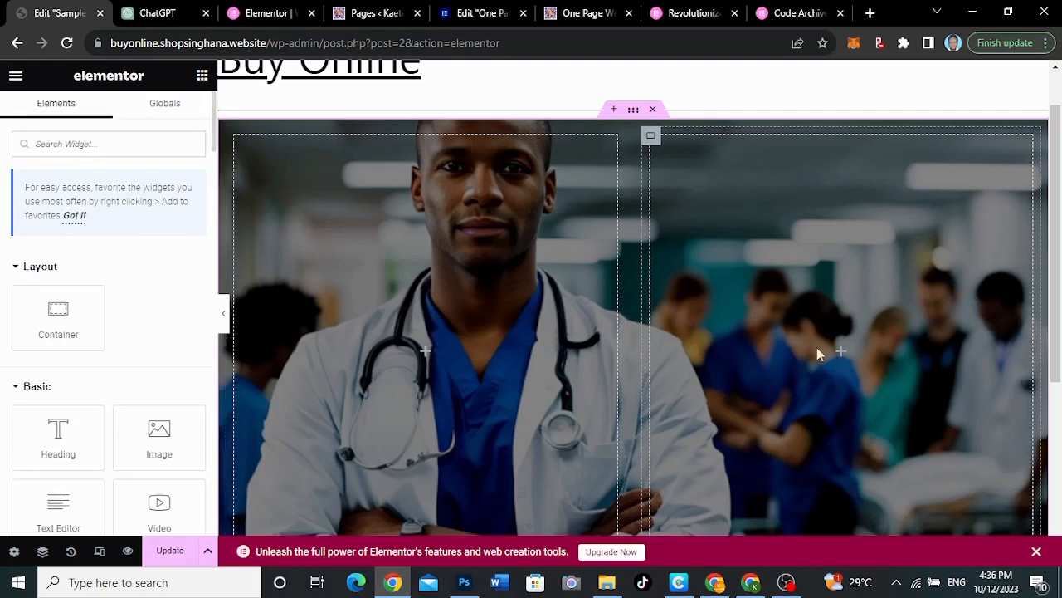
{"action": "left_click_drag", "start_coordinate": [60, 435], "coordinate": [843, 358]}
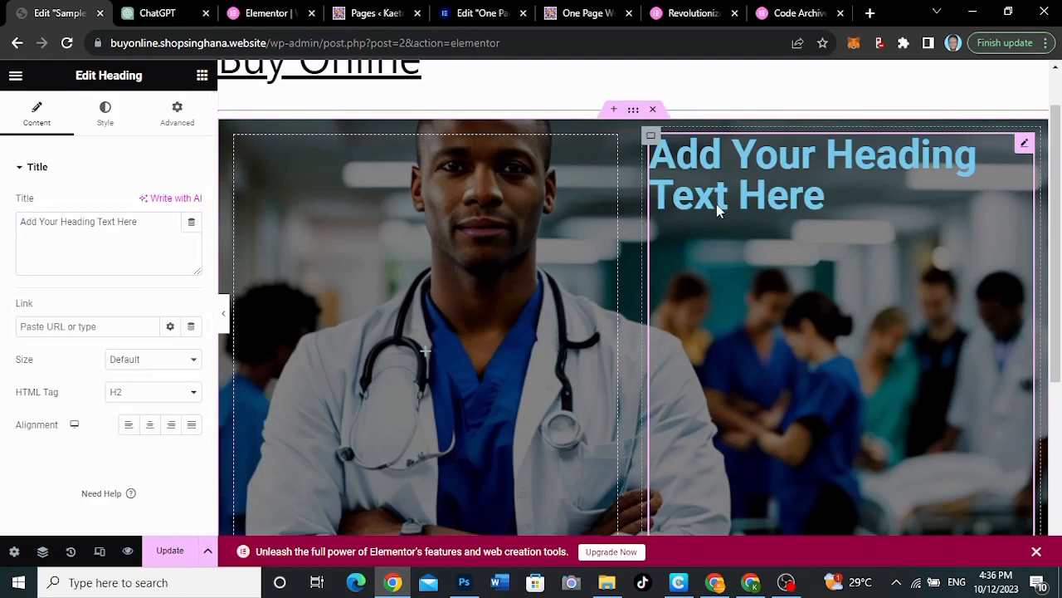
{"action": "left_click", "coordinate": [171, 200]}
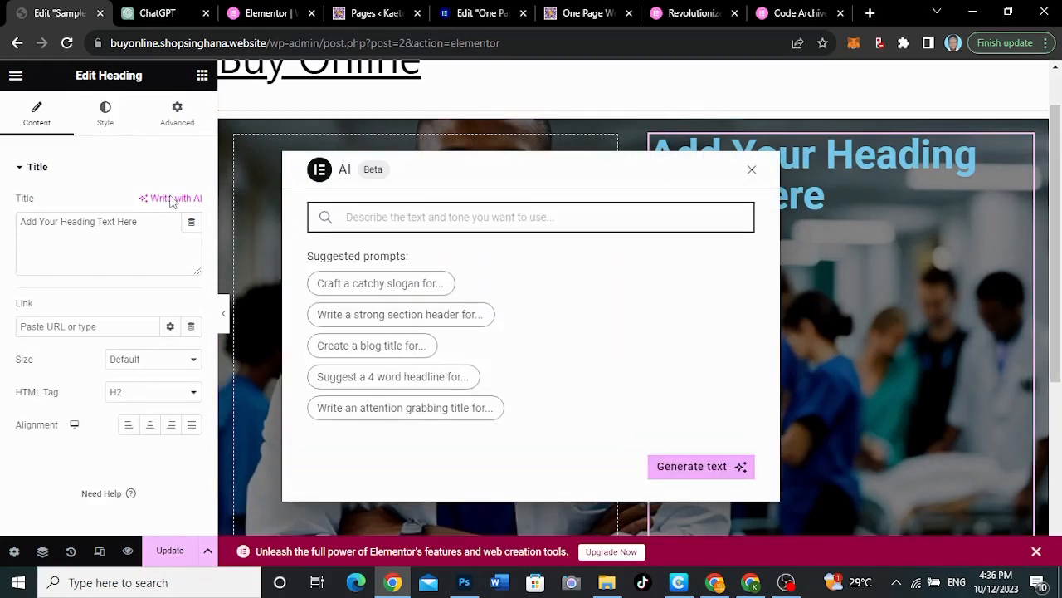
{"action": "left_click", "coordinate": [404, 322]}
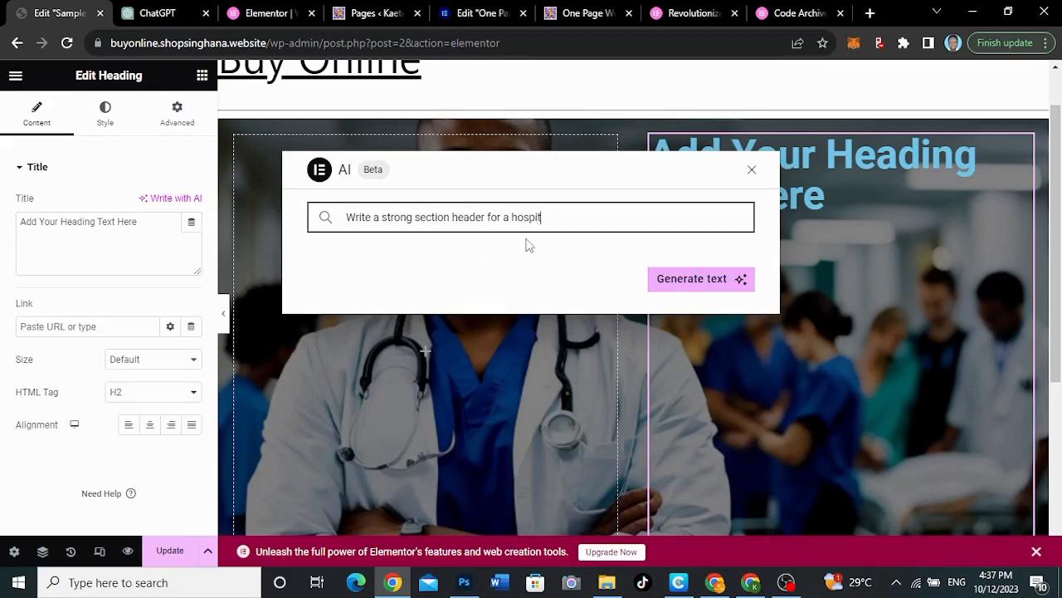
{"action": "left_click", "coordinate": [676, 280]}
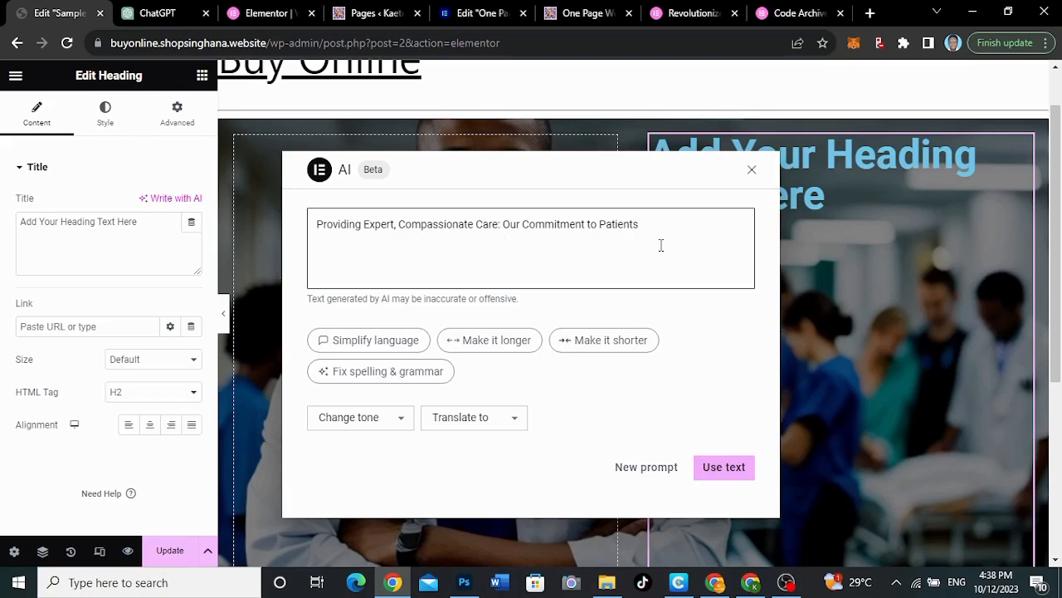
{"action": "left_click", "coordinate": [722, 468]}
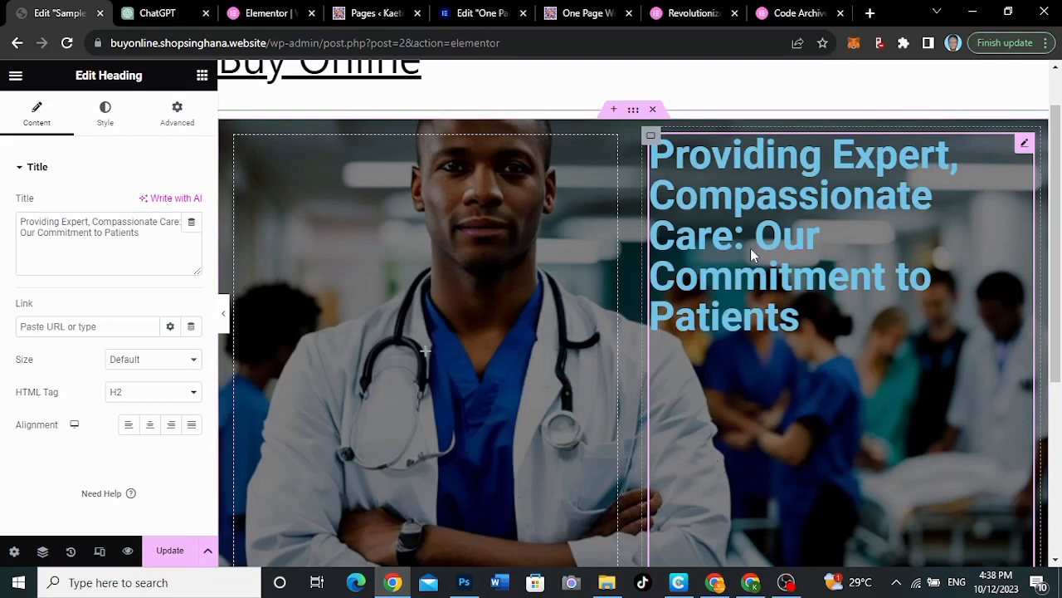
Change the heading's text color to white
{"action": "left_click", "coordinate": [105, 115]}
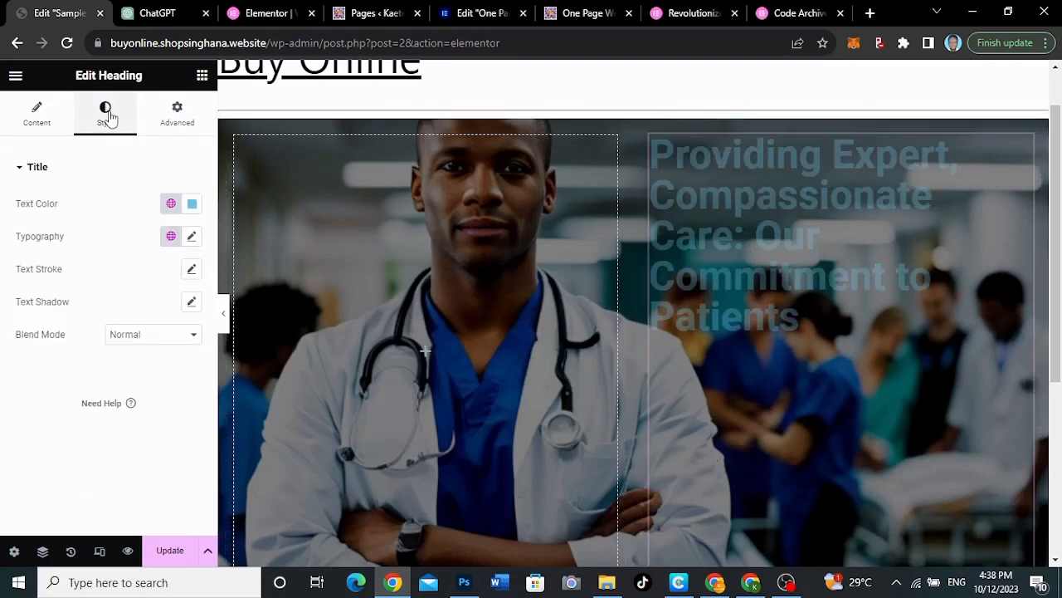
{"action": "left_click", "coordinate": [192, 208]}
{"action": "left_click_drag", "start_coordinate": [120, 270], "coordinate": [78, 250]}
{"action": "left_click", "coordinate": [119, 186]}
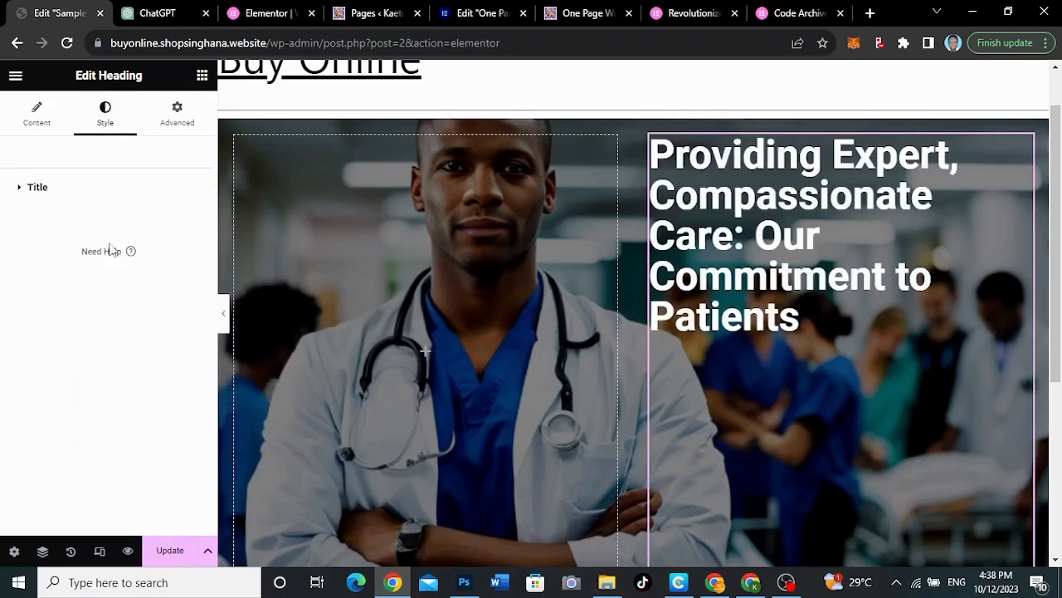
{"action": "left_click", "coordinate": [73, 197]}
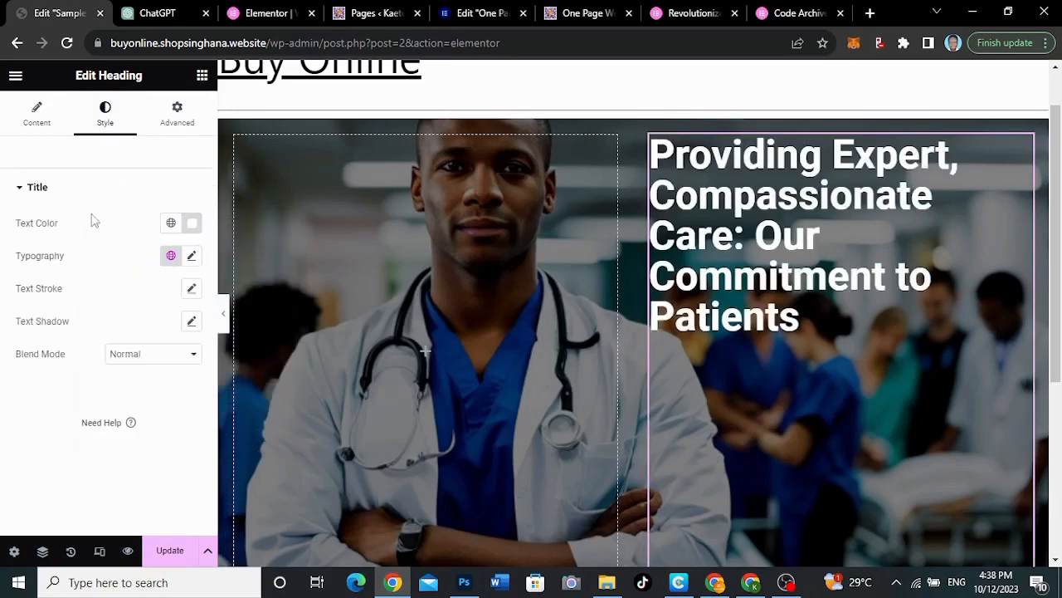
Set the heading's typography to the Montserrat family, size 55 px and weight 800 (Extra Bold)
{"action": "left_click", "coordinate": [192, 257]}
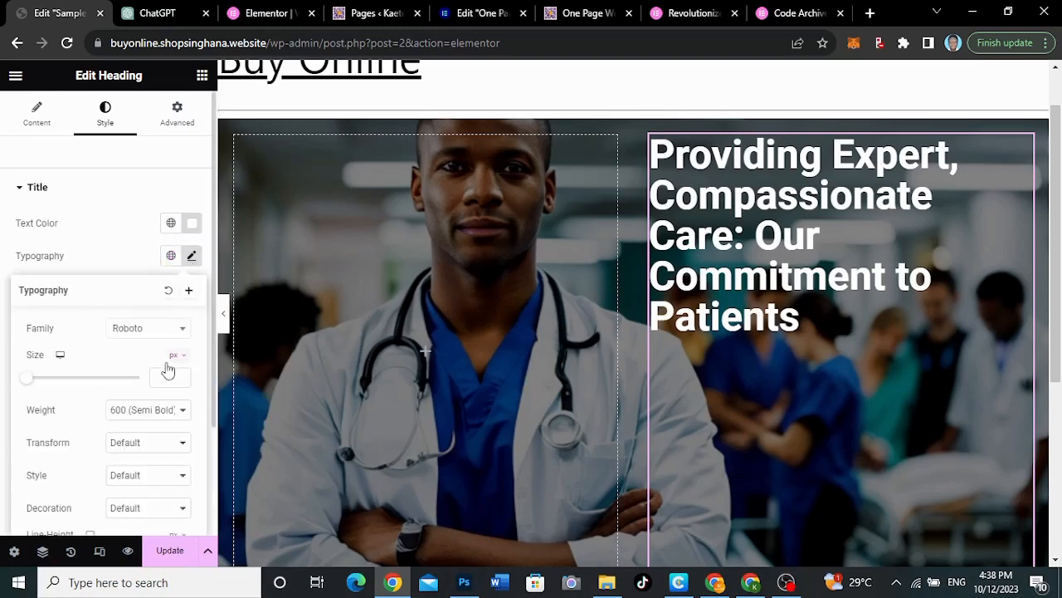
{"action": "left_click", "coordinate": [145, 330]}
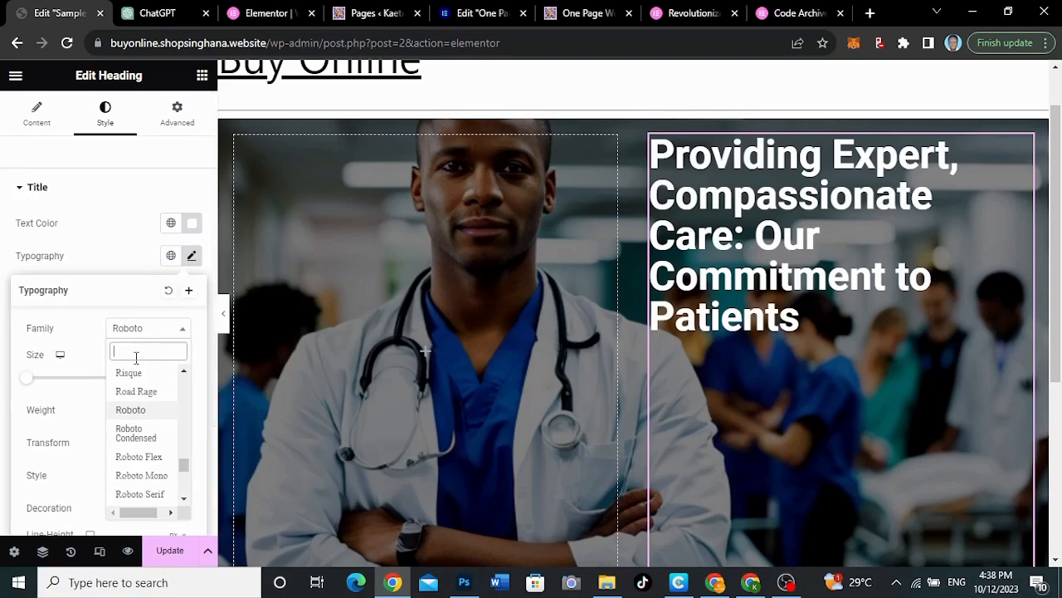
{"action": "type", "text": "monts"}
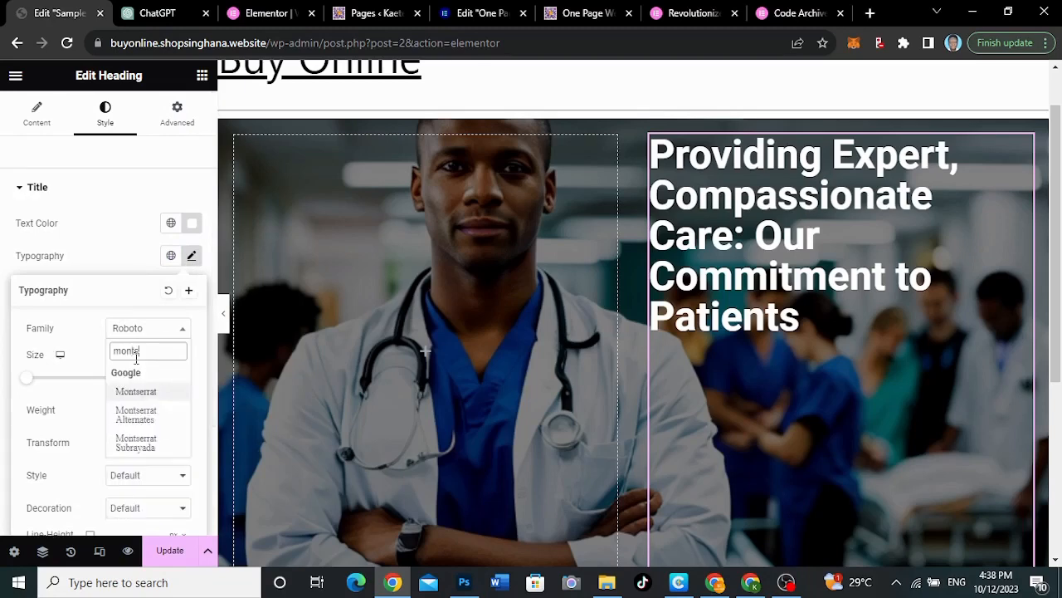
{"action": "left_click", "coordinate": [136, 392]}
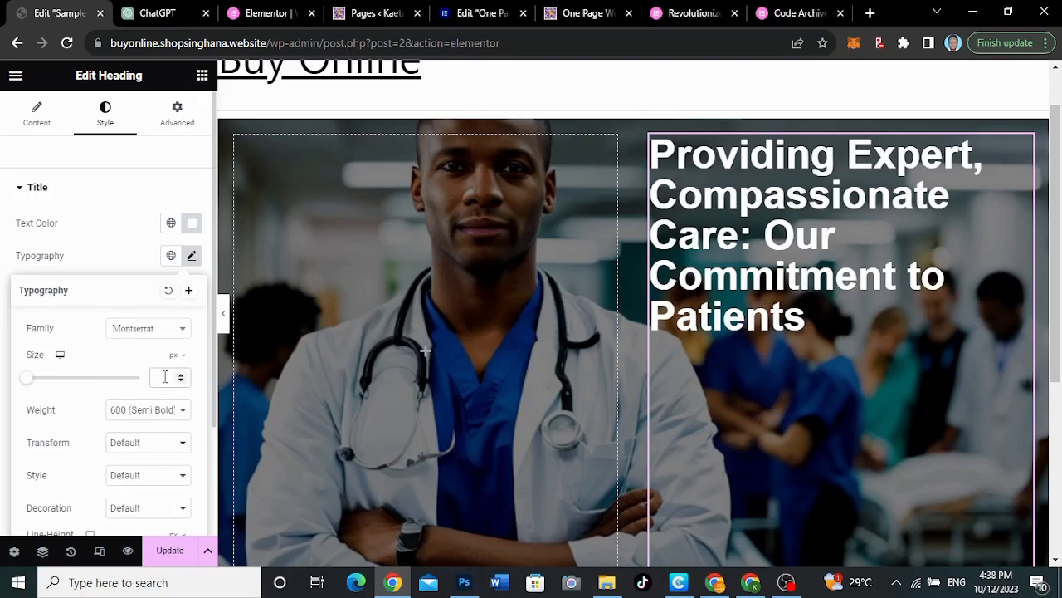
{"action": "type", "text": "45"}
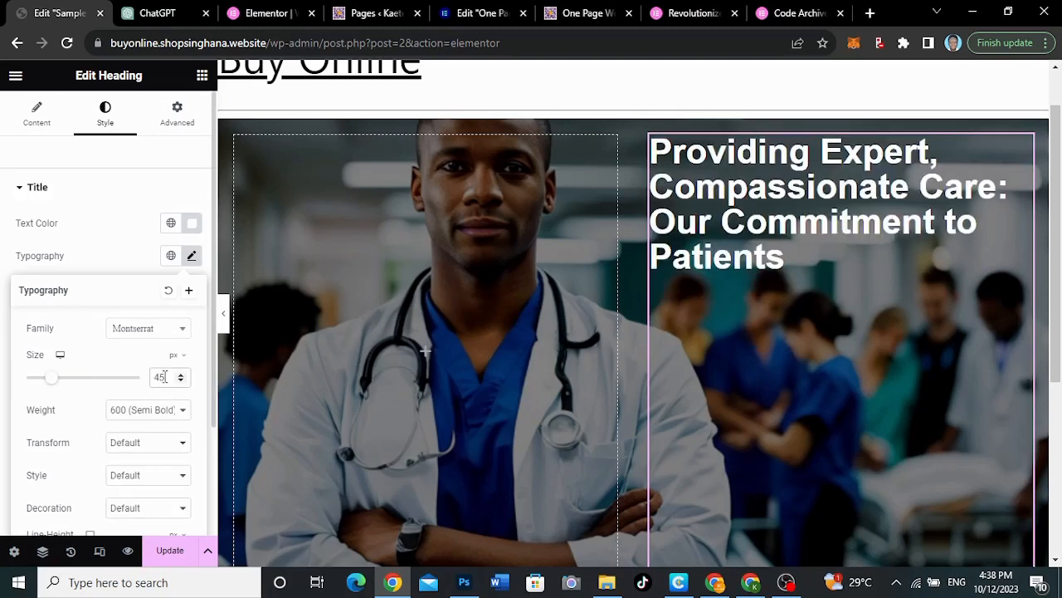
{"action": "left_click_drag", "start_coordinate": [165, 377], "coordinate": [153, 376]}
{"action": "type", "text": "55"}
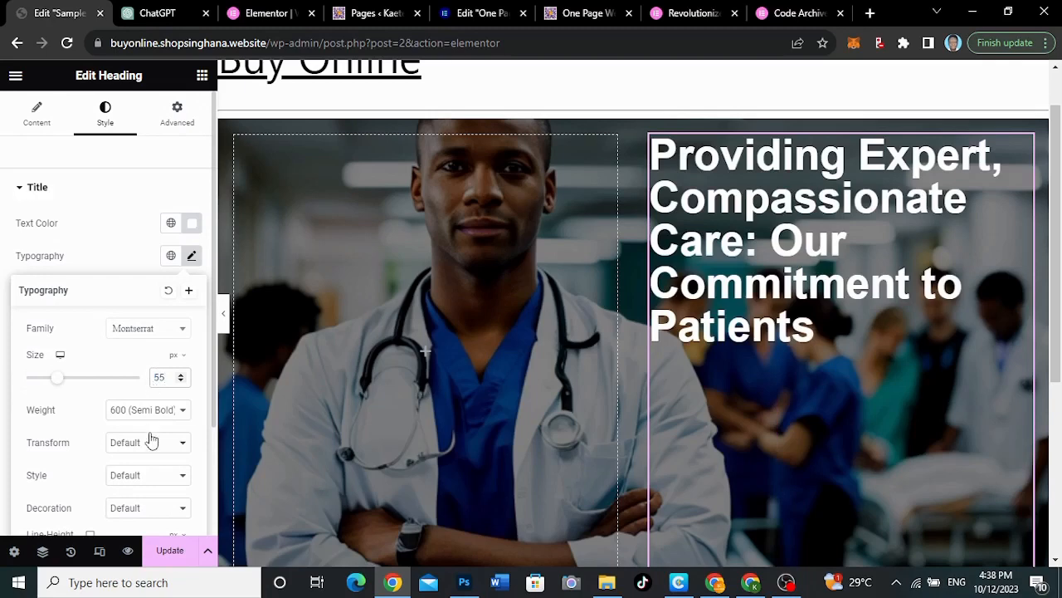
{"action": "scroll", "coordinate": [152, 440], "scroll_direction": "down", "scroll_amount": 1}
{"action": "left_click", "coordinate": [149, 385]}
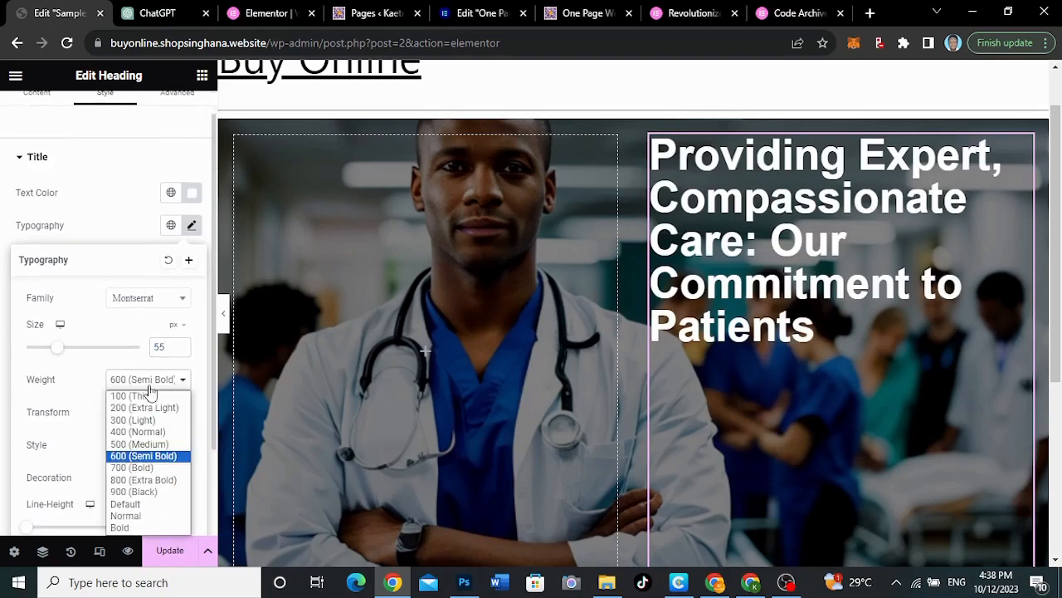
{"action": "left_click", "coordinate": [139, 480]}
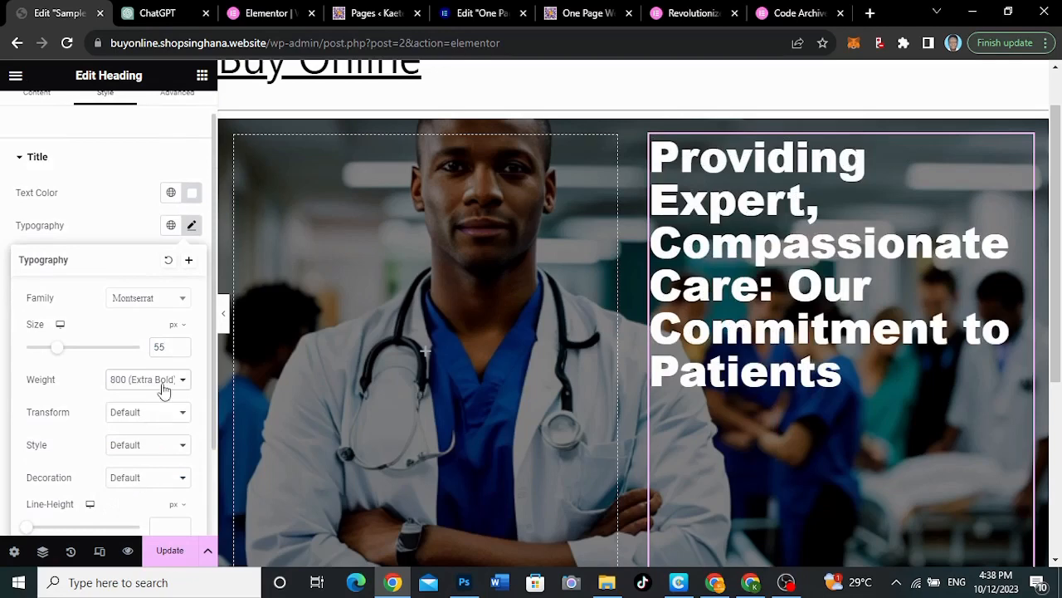
{"action": "left_click", "coordinate": [192, 225]}
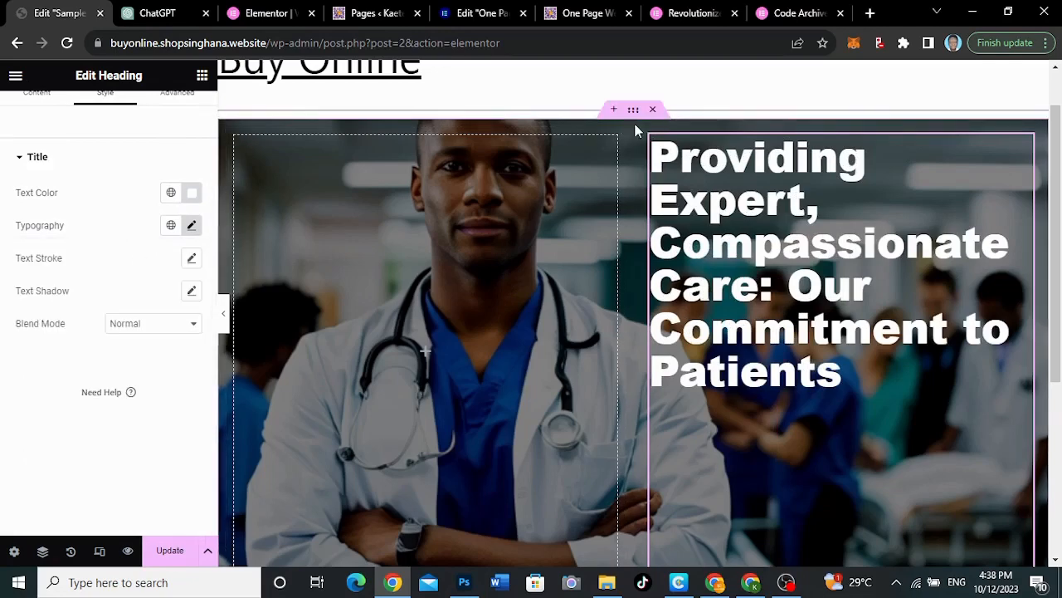
Center the hero container's items by setting both Align Items and Justify Content to Center
{"action": "left_click", "coordinate": [633, 111]}
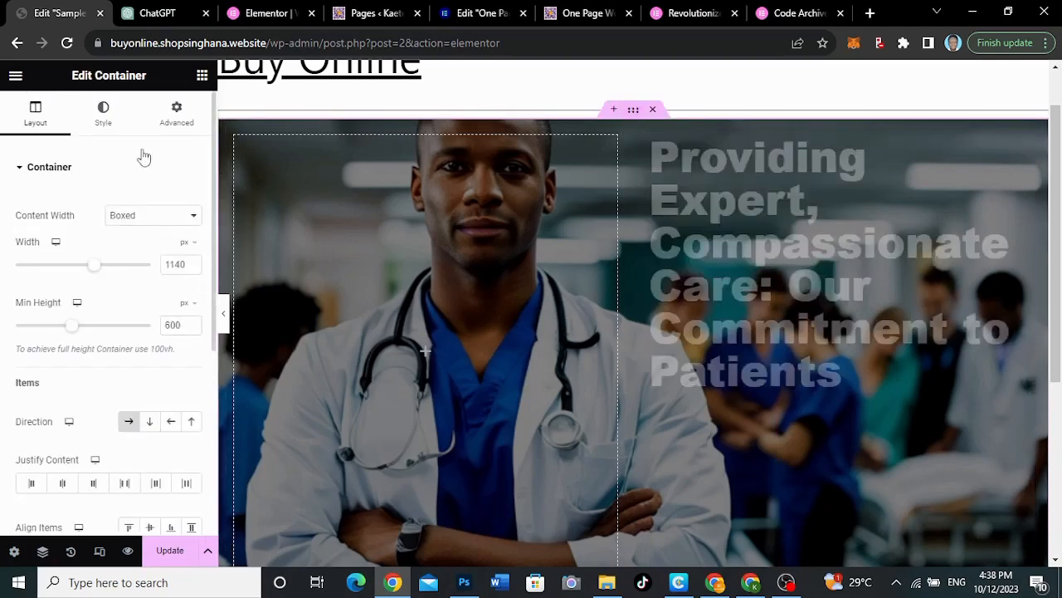
{"action": "scroll", "coordinate": [48, 283], "scroll_direction": "down", "scroll_amount": 1}
{"action": "right_click", "coordinate": [45, 277]}
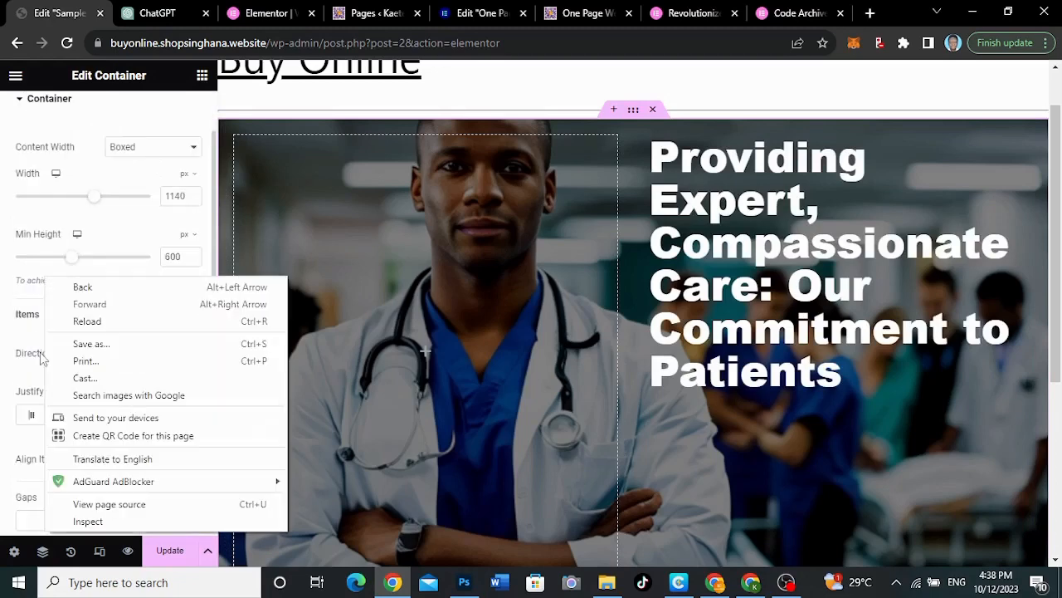
{"action": "left_click", "coordinate": [11, 452]}
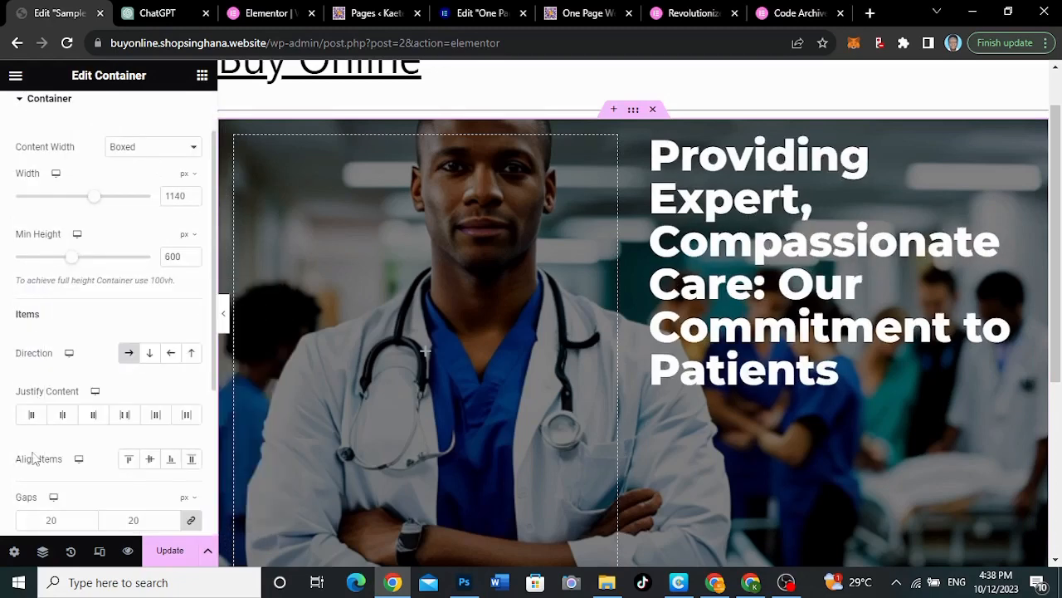
{"action": "left_click", "coordinate": [151, 461]}
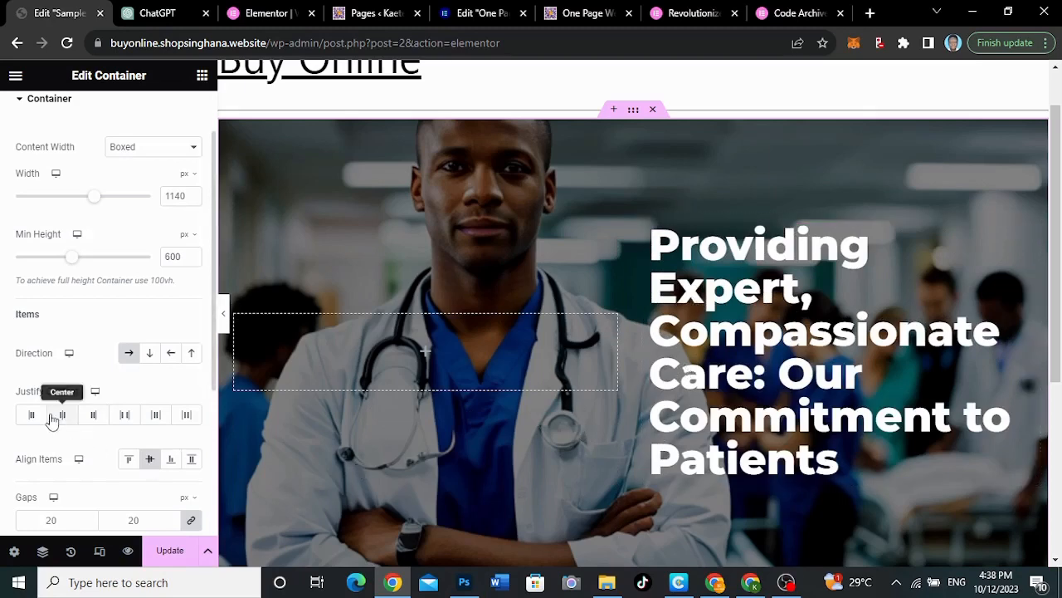
{"action": "left_click", "coordinate": [60, 415]}
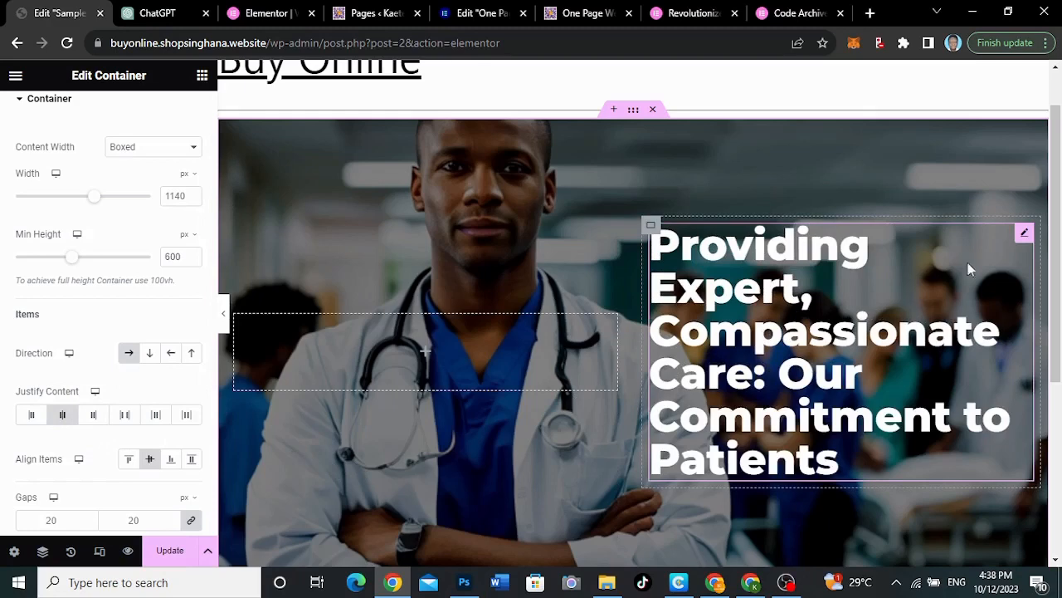
Use Elementor AI to make the hero heading's text shorter and apply the generated version to the heading
{"action": "left_click", "coordinate": [1026, 233]}
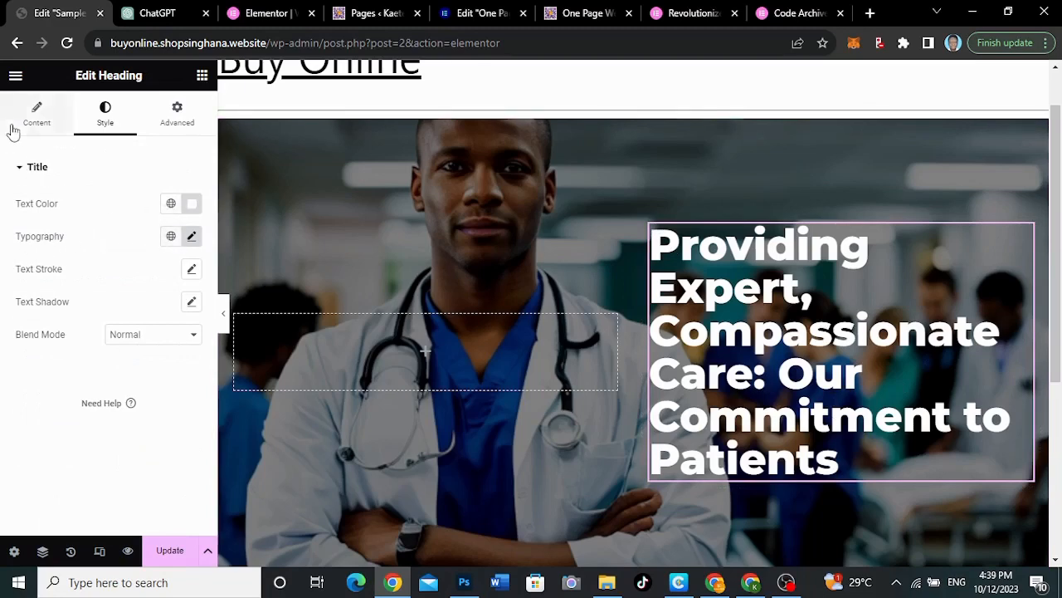
{"action": "left_click", "coordinate": [31, 125]}
{"action": "left_click", "coordinate": [177, 200]}
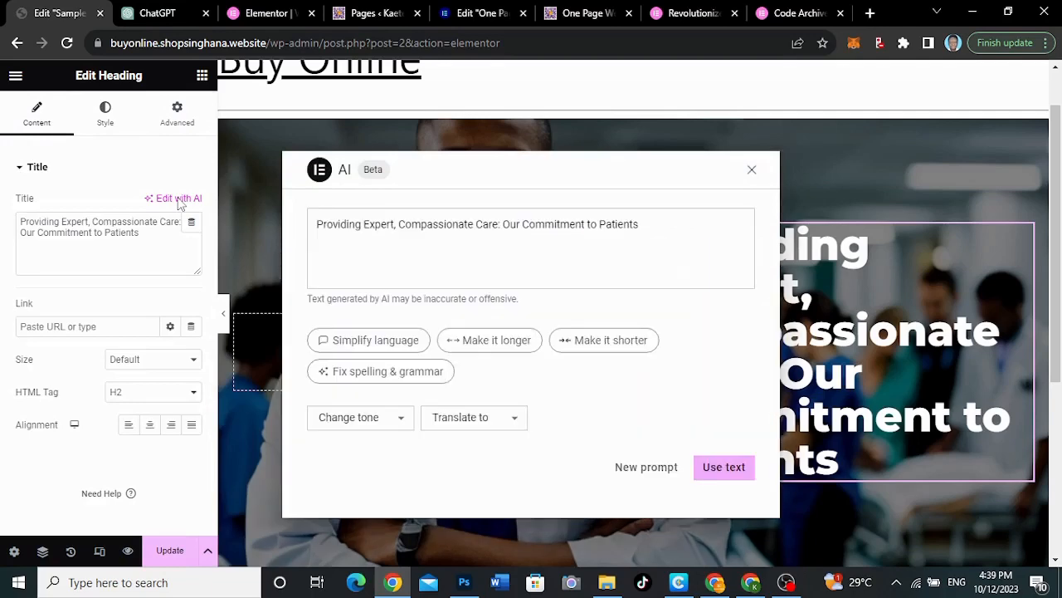
{"action": "left_click", "coordinate": [629, 342]}
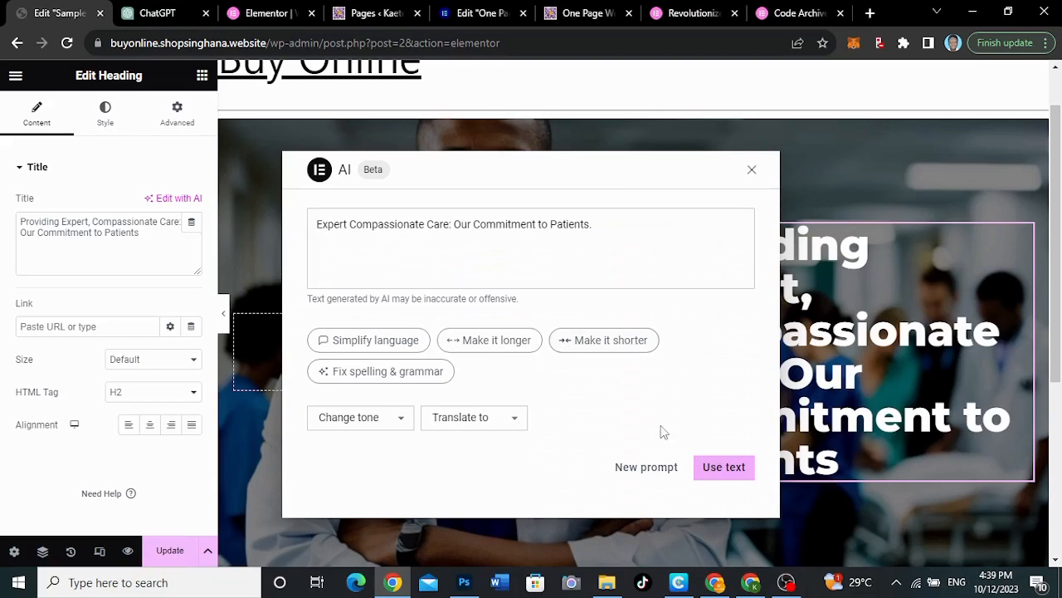
{"action": "left_click", "coordinate": [716, 468]}
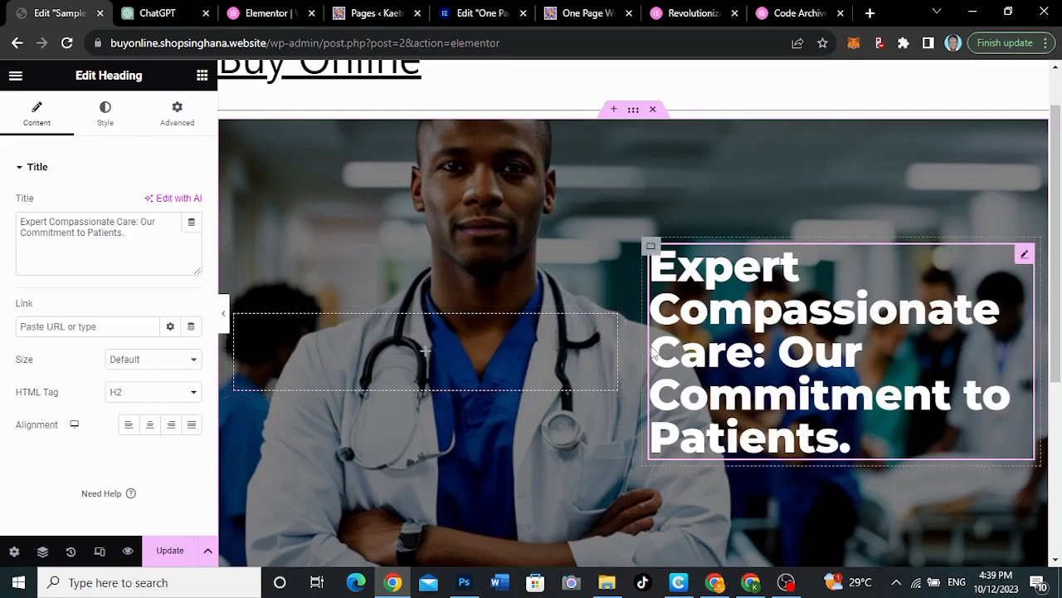
Adjust the width split between the hero's two nested containers, ending with the heading container slightly narrower, and preview the layout
{"action": "mouse_move", "coordinate": [626, 350]}
{"action": "left_mouse_down"}
{"action": "mouse_move", "coordinate": [568, 349]}
{"action": "mouse_move", "coordinate": [626, 349]}
{"action": "mouse_move", "coordinate": [615, 348]}
{"action": "left_mouse_up"}
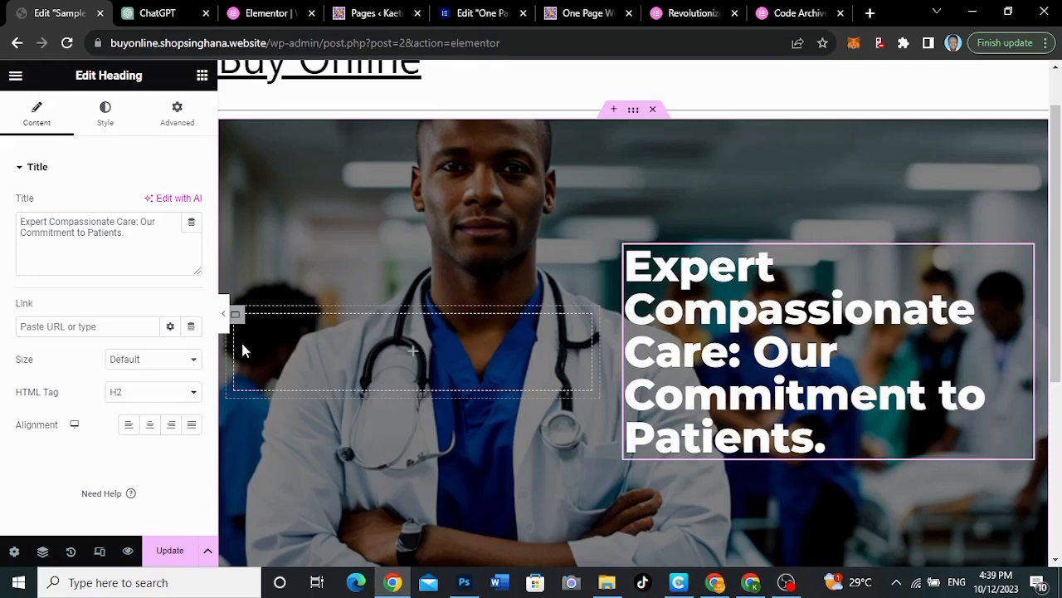
{"action": "left_click", "coordinate": [626, 249]}
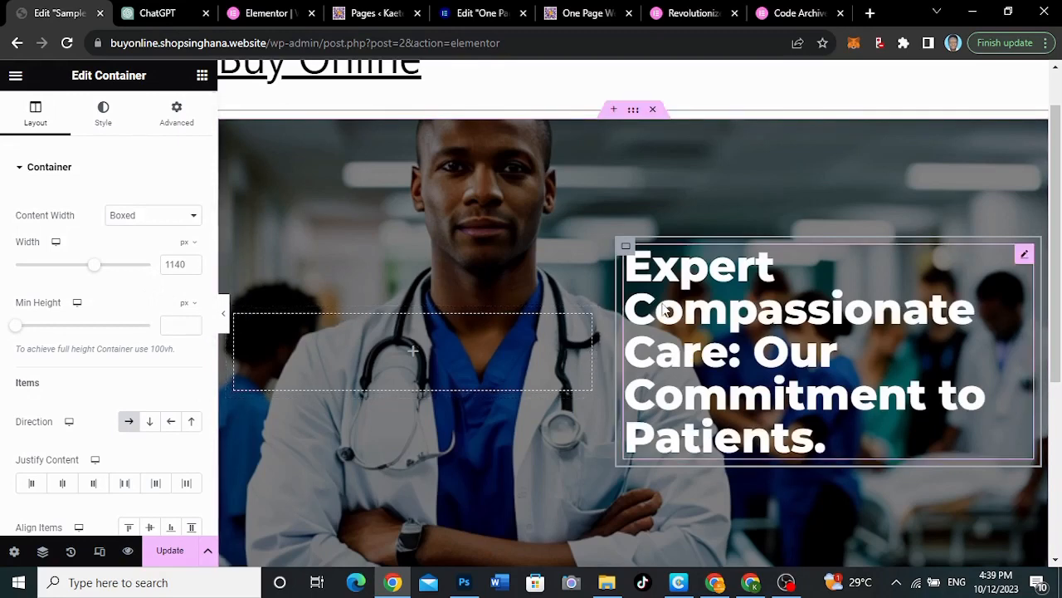
{"action": "left_click", "coordinate": [223, 319]}
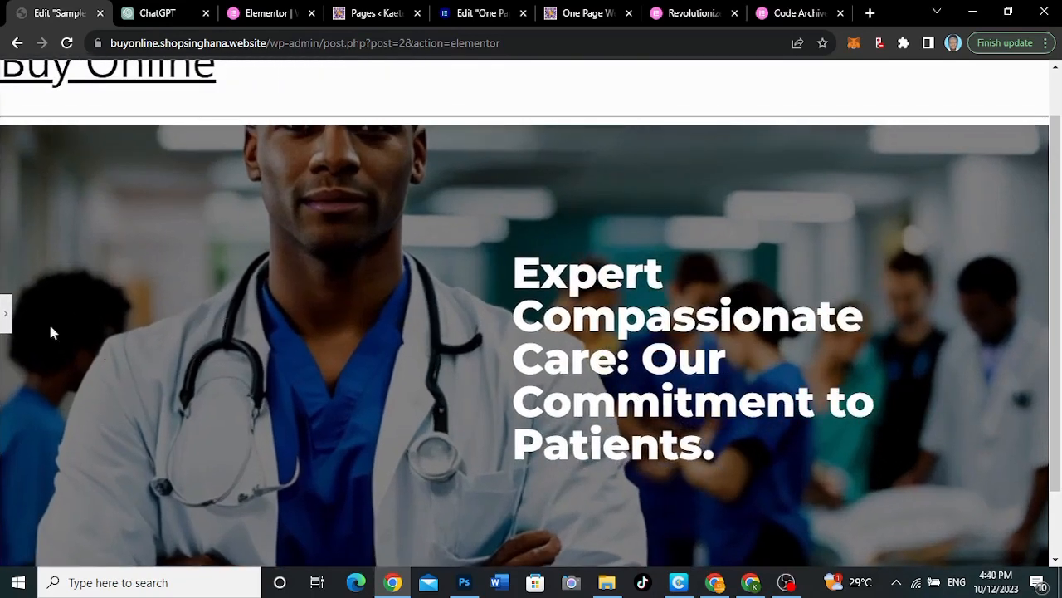
{"action": "left_click", "coordinate": [6, 313]}
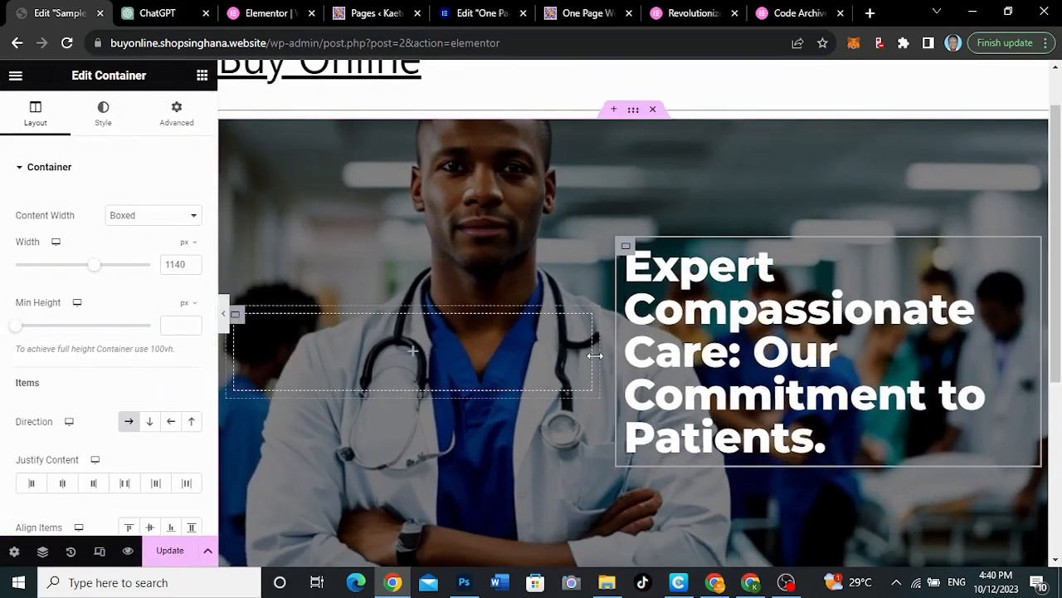
{"action": "left_click_drag", "start_coordinate": [595, 355], "coordinate": [644, 352]}
{"action": "left_click", "coordinate": [223, 312]}
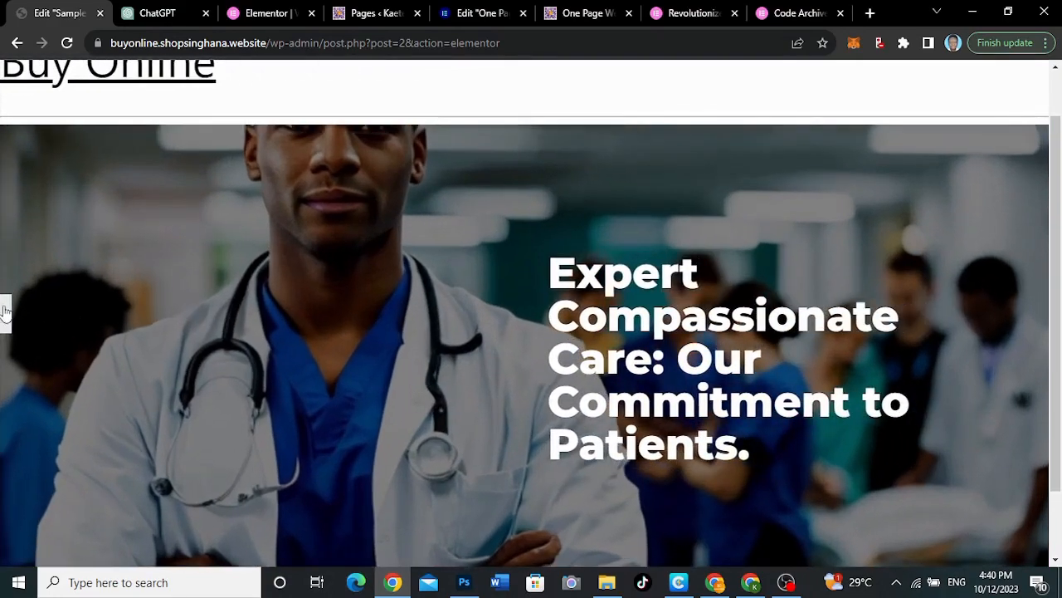
{"action": "left_click", "coordinate": [4, 306]}
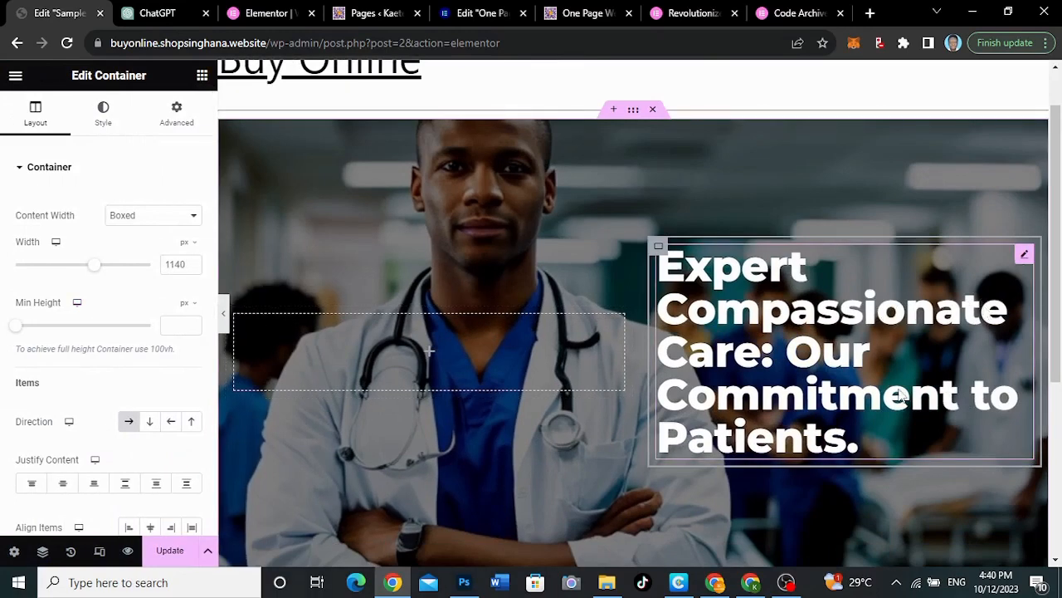
Add a Button widget to the nested container that holds the hero heading
{"action": "scroll", "coordinate": [898, 388], "scroll_direction": "down", "scroll_amount": 2}
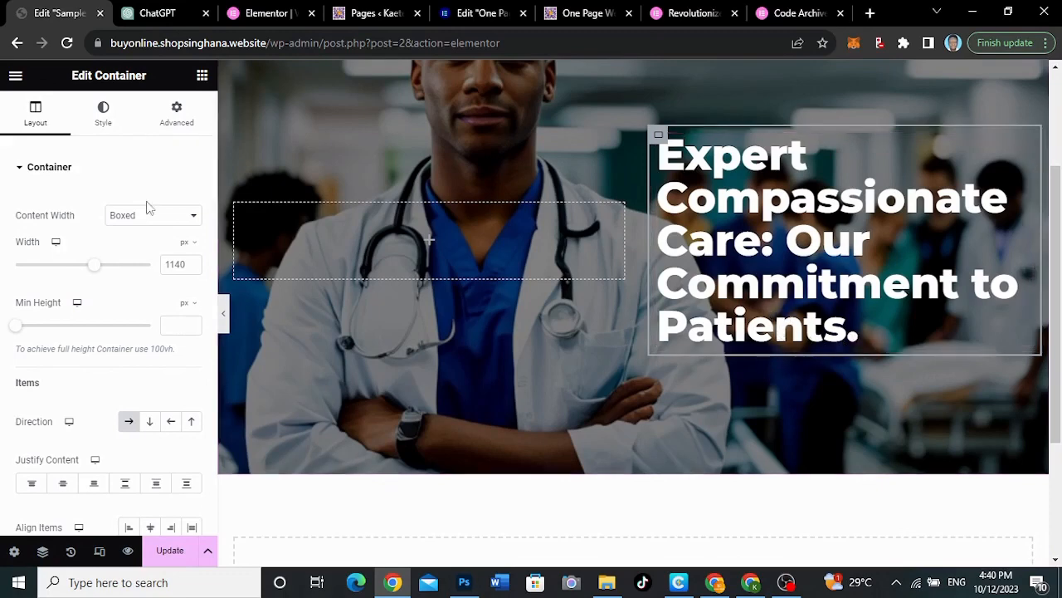
{"action": "left_click", "coordinate": [203, 77]}
{"action": "scroll", "coordinate": [137, 497], "scroll_direction": "down", "scroll_amount": 3}
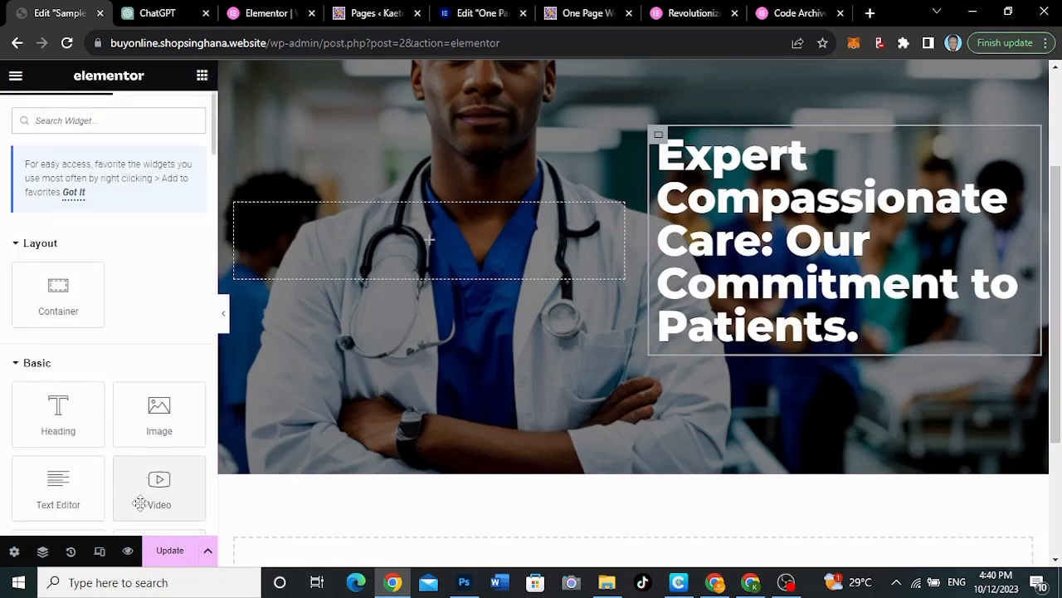
{"action": "left_click_drag", "start_coordinate": [60, 429], "coordinate": [846, 332]}
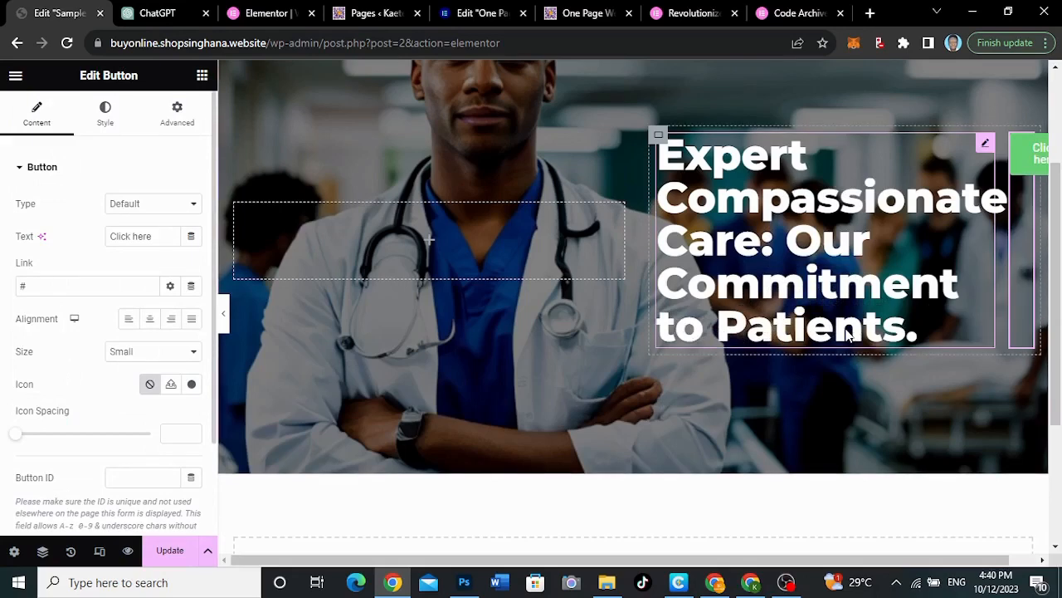
Set the heading container's direction to Column - vertical so the button stacks below the heading
{"action": "scroll", "coordinate": [747, 274], "scroll_direction": "up", "scroll_amount": 2}
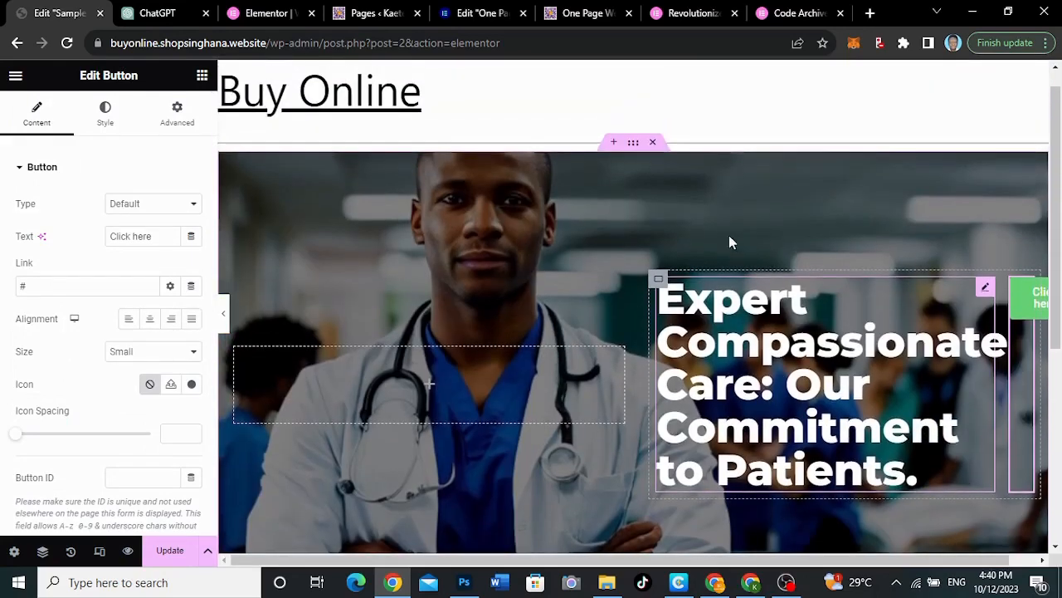
{"action": "left_click", "coordinate": [658, 280]}
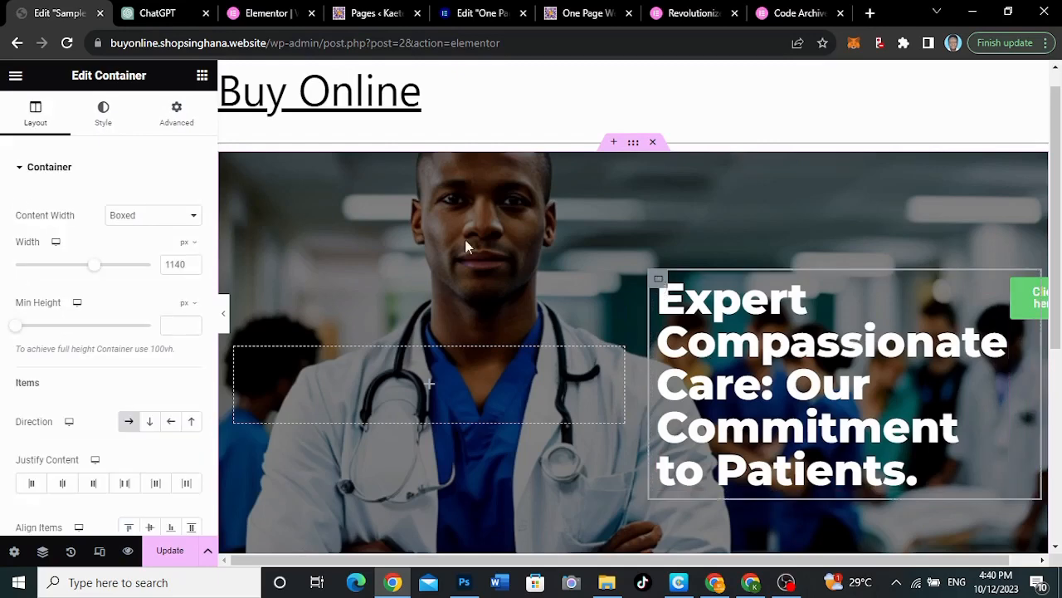
{"action": "left_click", "coordinate": [150, 424]}
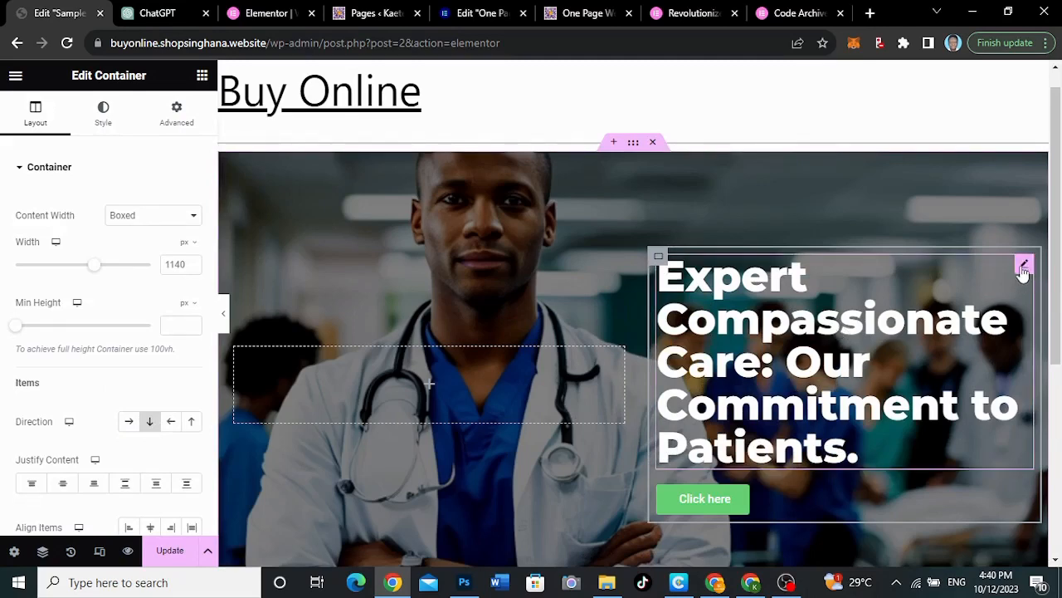
Change the hero button's background color to the blue #2C3FC5
{"action": "scroll", "coordinate": [853, 374], "scroll_direction": "down", "scroll_amount": 3}
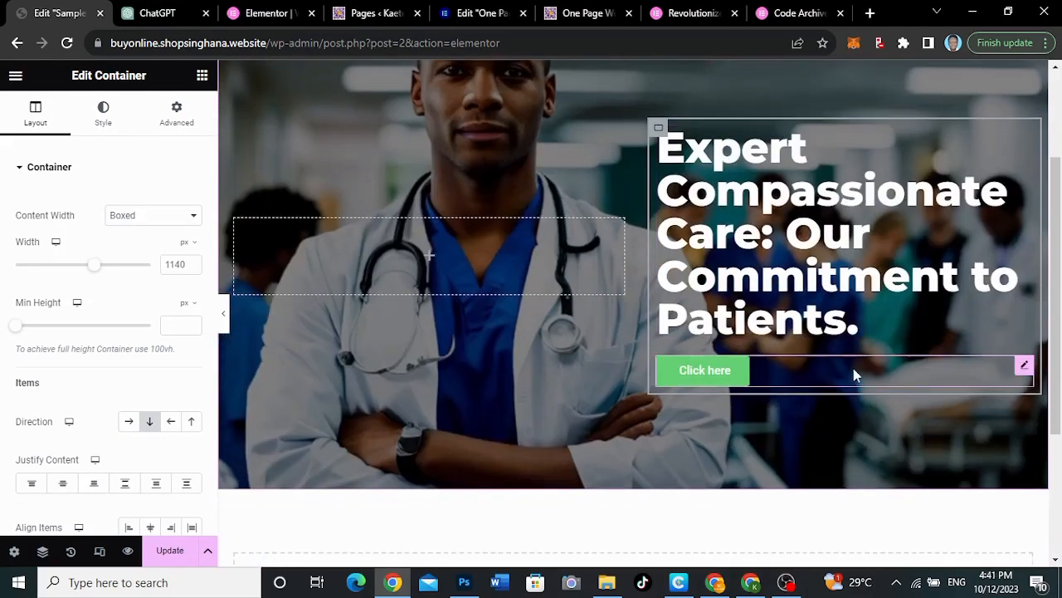
{"action": "left_click", "coordinate": [1025, 367]}
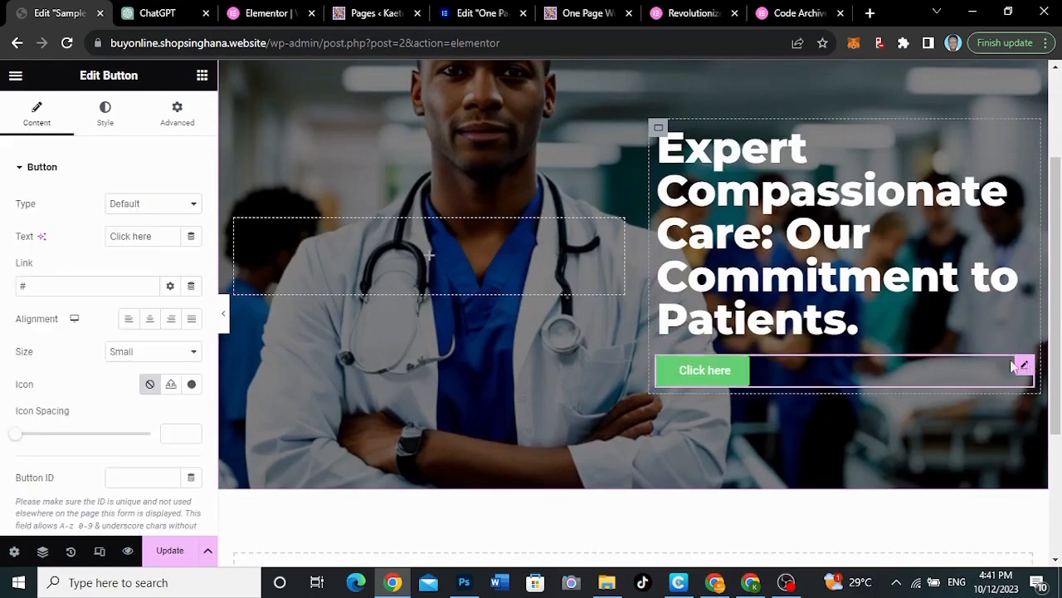
{"action": "left_click", "coordinate": [109, 131]}
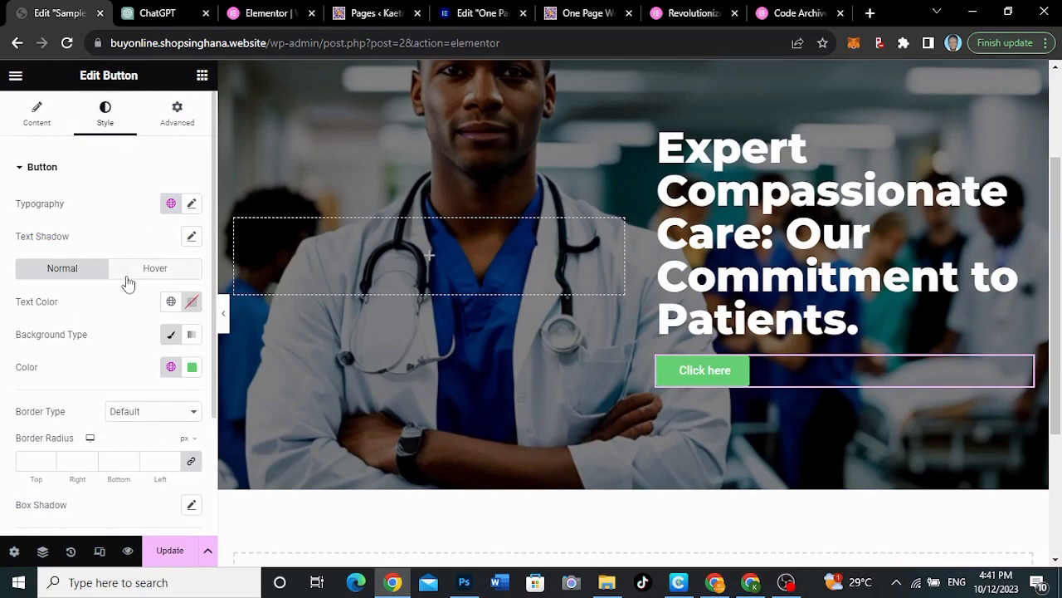
{"action": "left_click", "coordinate": [192, 369]}
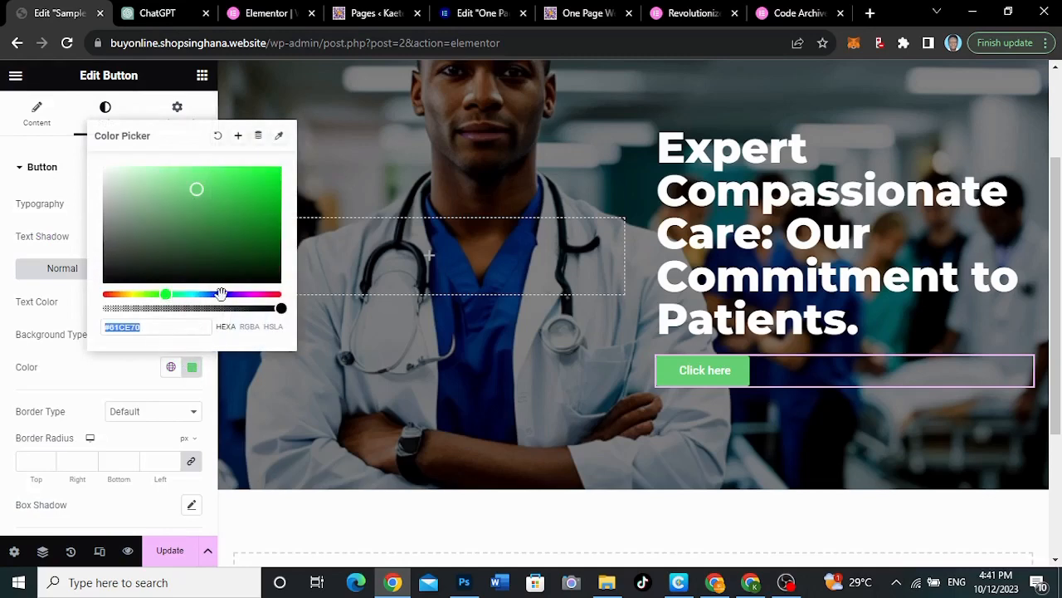
{"action": "left_click_drag", "start_coordinate": [213, 293], "coordinate": [218, 293]}
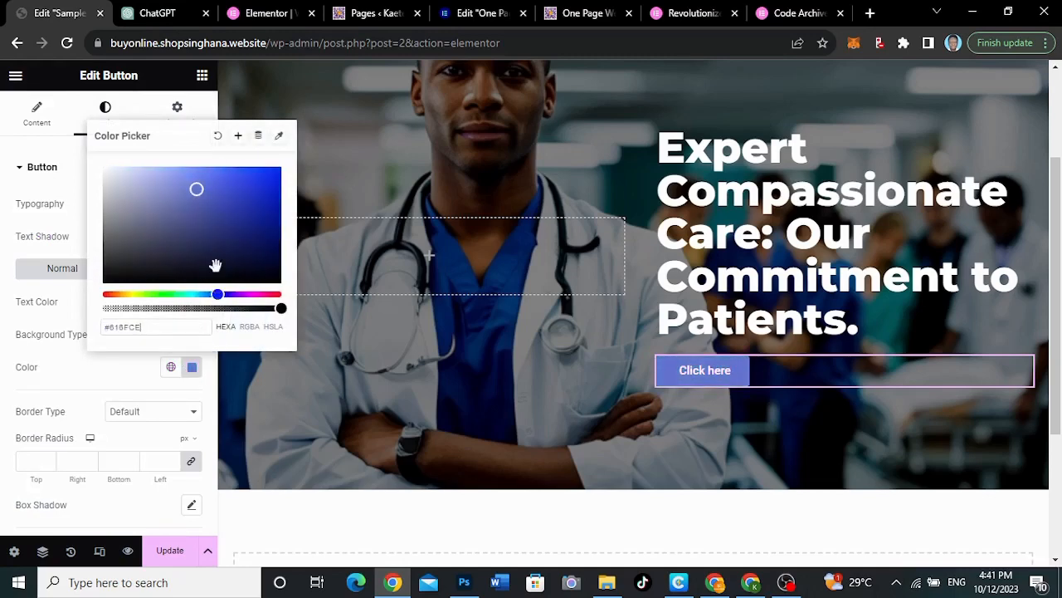
{"action": "left_click_drag", "start_coordinate": [197, 189], "coordinate": [240, 192]}
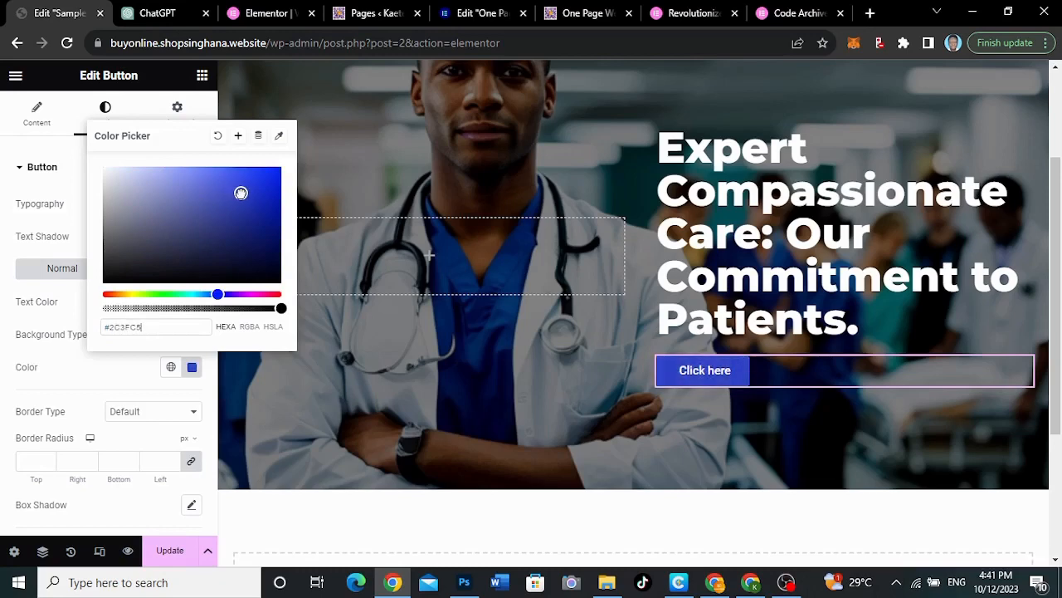
{"action": "left_click", "coordinate": [133, 366]}
Set the button's typography to the Montserrat family at a size of 18 px
{"action": "left_click", "coordinate": [192, 203]}
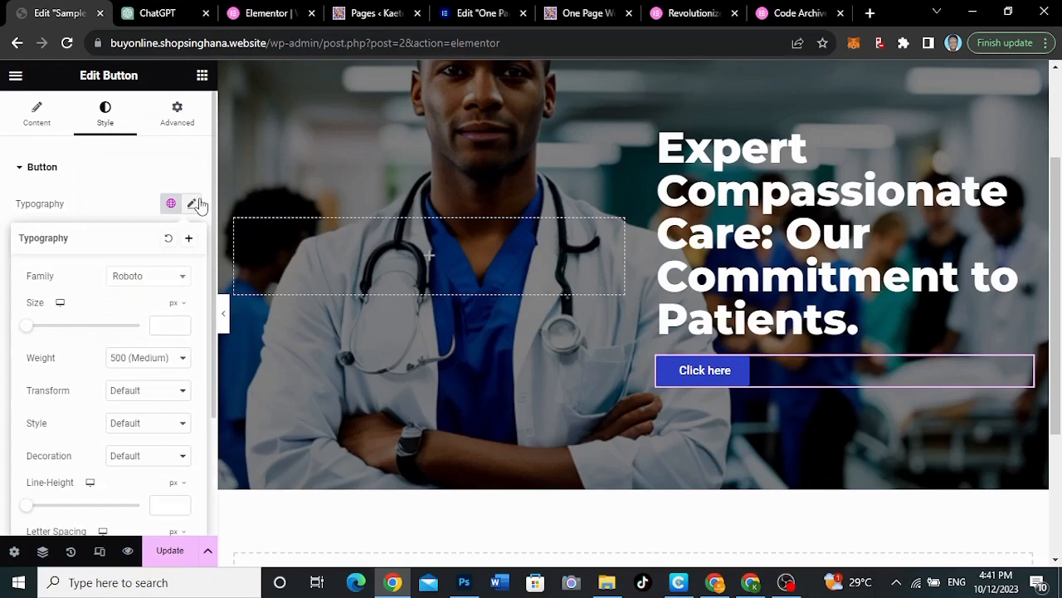
{"action": "left_click", "coordinate": [154, 277]}
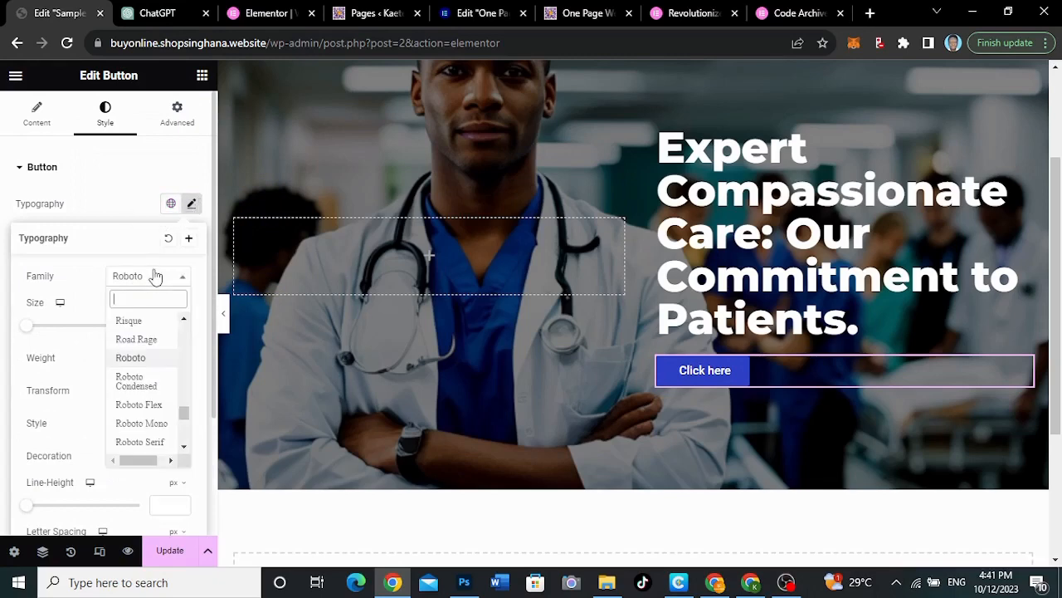
{"action": "type", "text": "monts"}
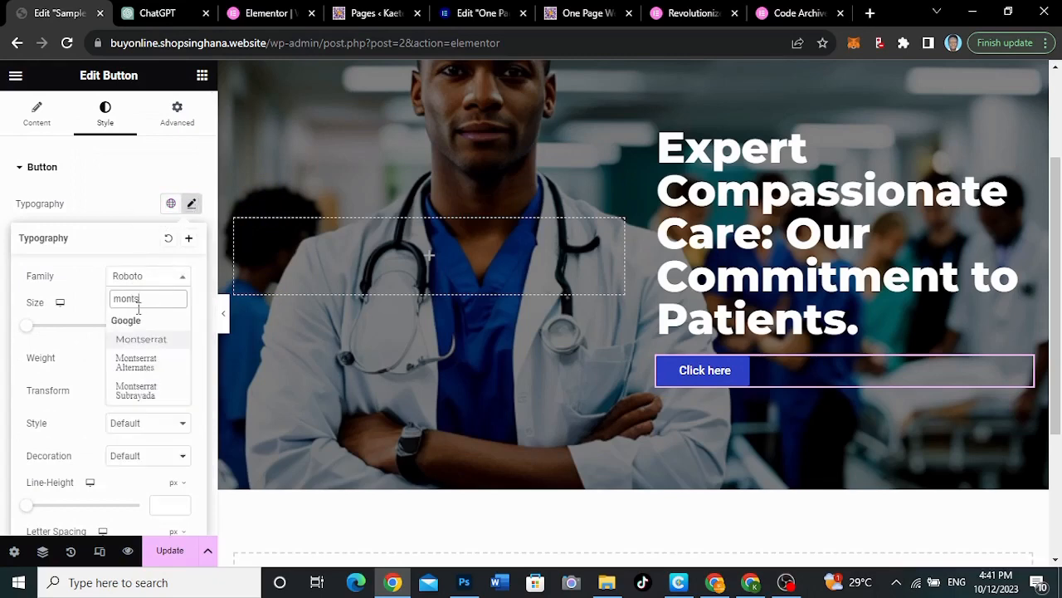
{"action": "left_click", "coordinate": [148, 344]}
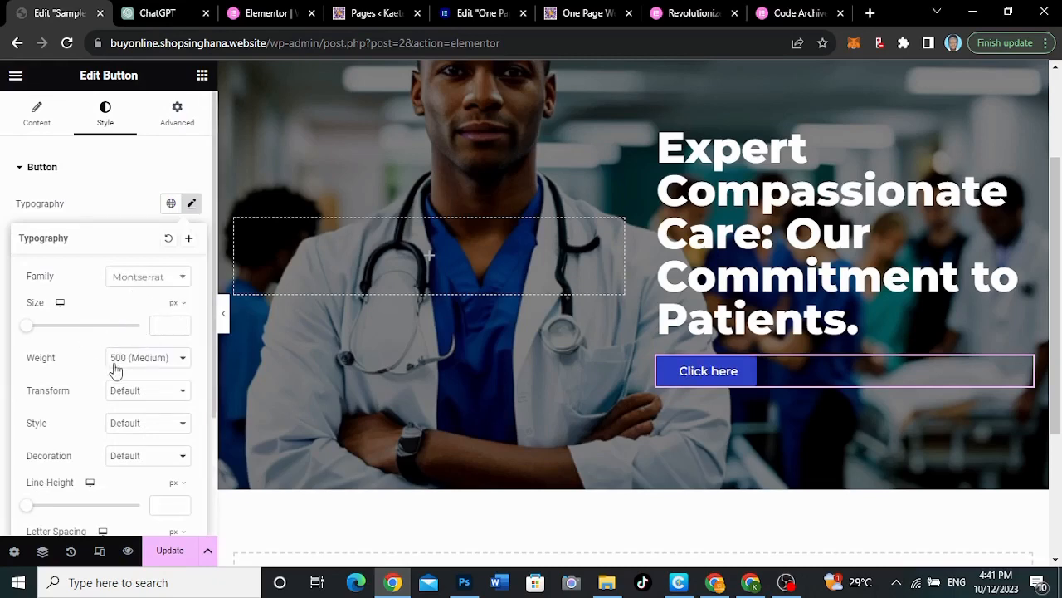
{"action": "left_click", "coordinate": [159, 325]}
{"action": "type", "text": "18"}
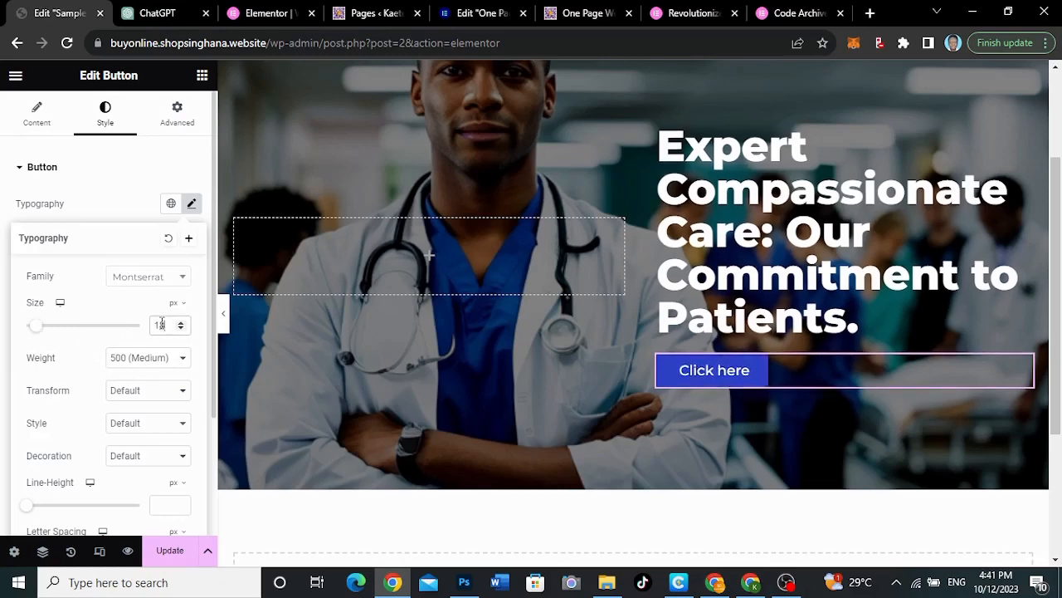
{"action": "scroll", "coordinate": [118, 405], "scroll_direction": "down", "scroll_amount": 1}
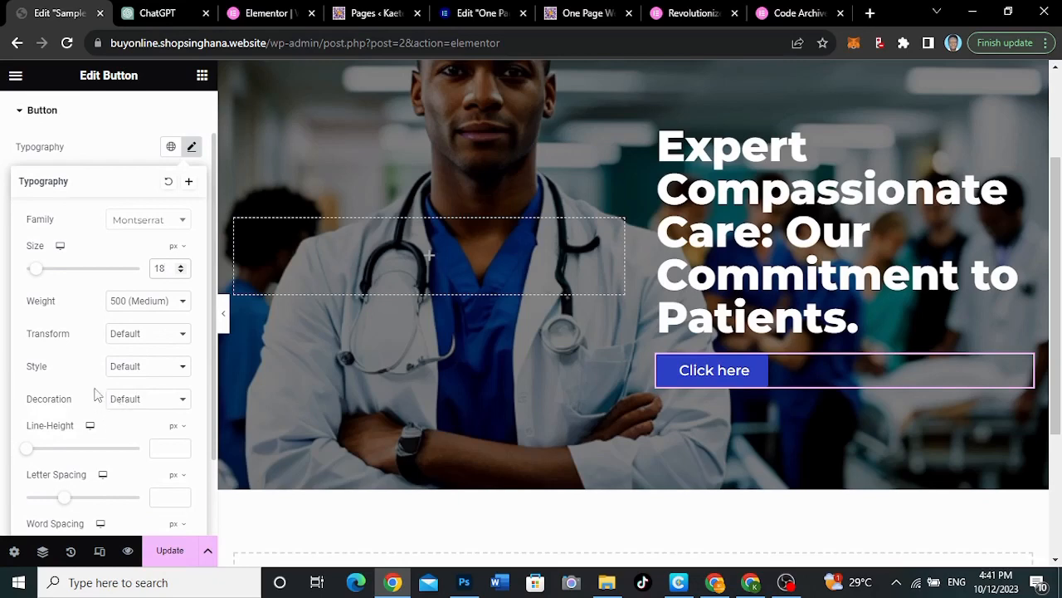
{"action": "left_click", "coordinate": [123, 151]}
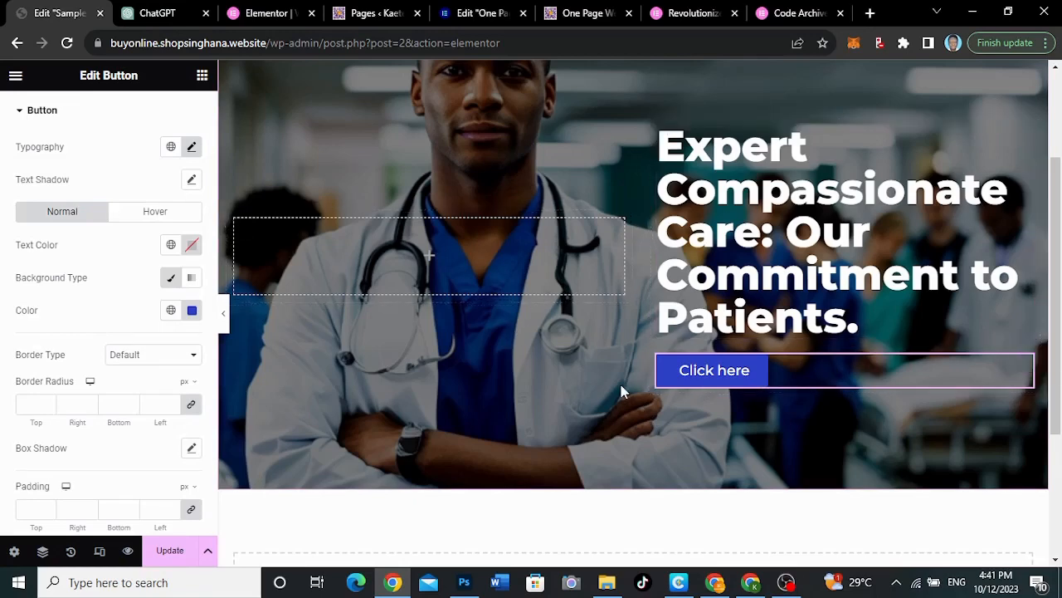
Examine the button's advanced settings, including the Custom CSS section, and collapse that section again
{"action": "scroll", "coordinate": [74, 282], "scroll_direction": "up", "scroll_amount": 1}
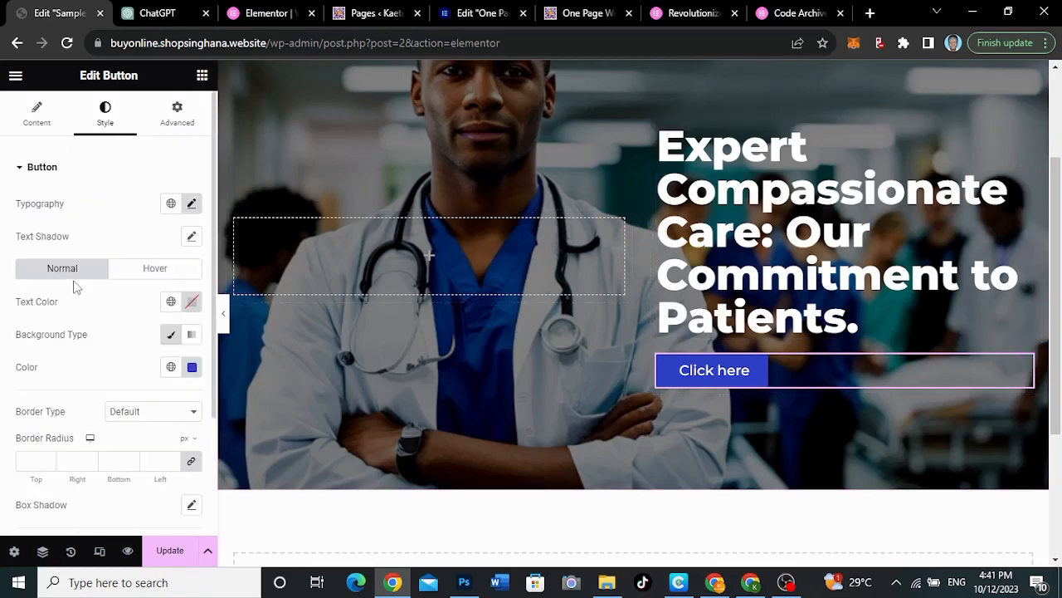
{"action": "left_click", "coordinate": [179, 118]}
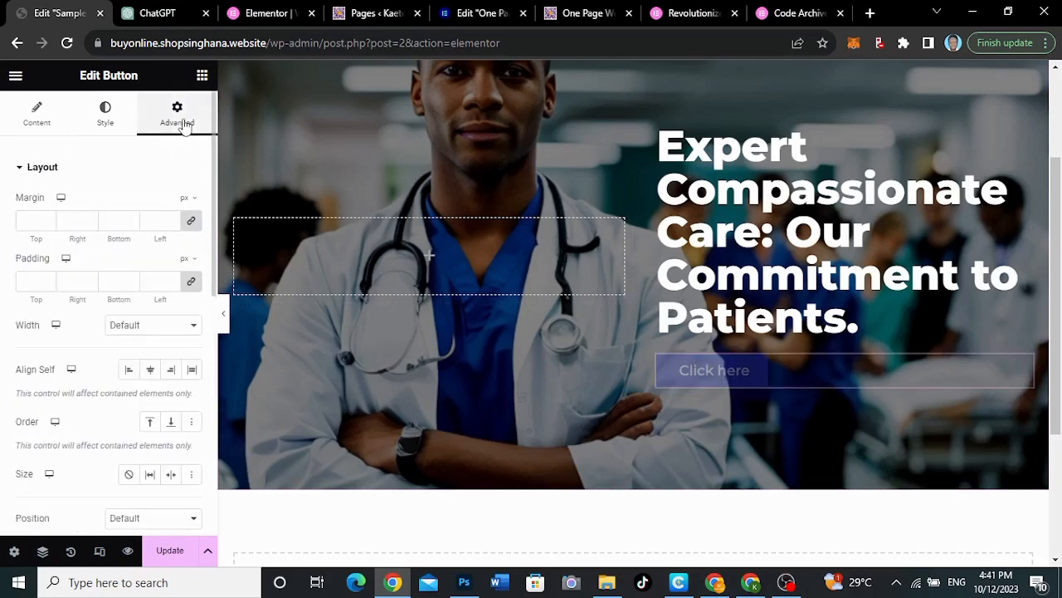
{"action": "scroll", "coordinate": [113, 373], "scroll_direction": "down", "scroll_amount": 7}
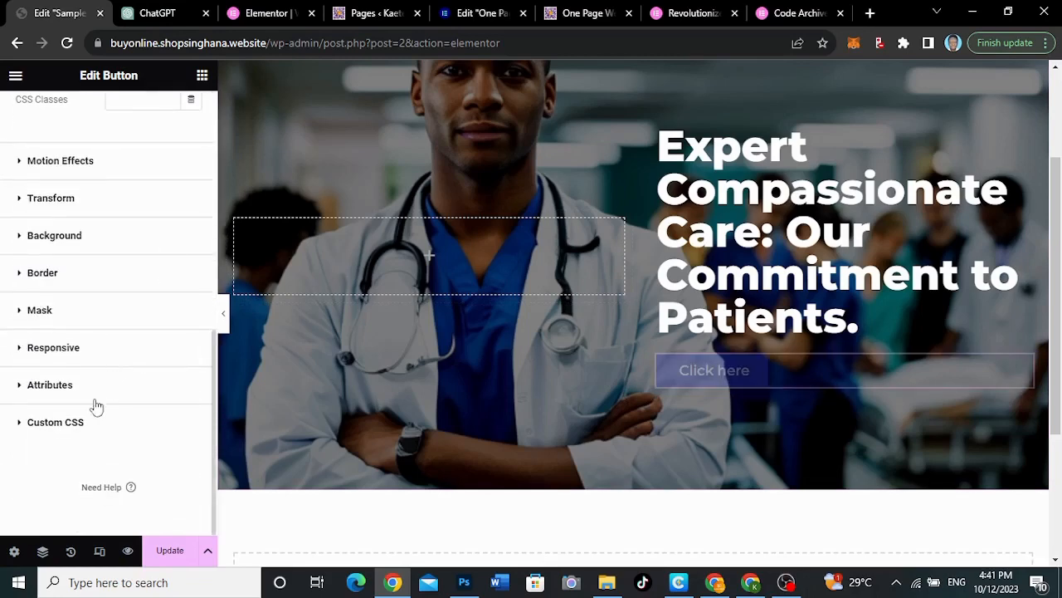
{"action": "scroll", "coordinate": [88, 429], "scroll_direction": "up", "scroll_amount": 1}
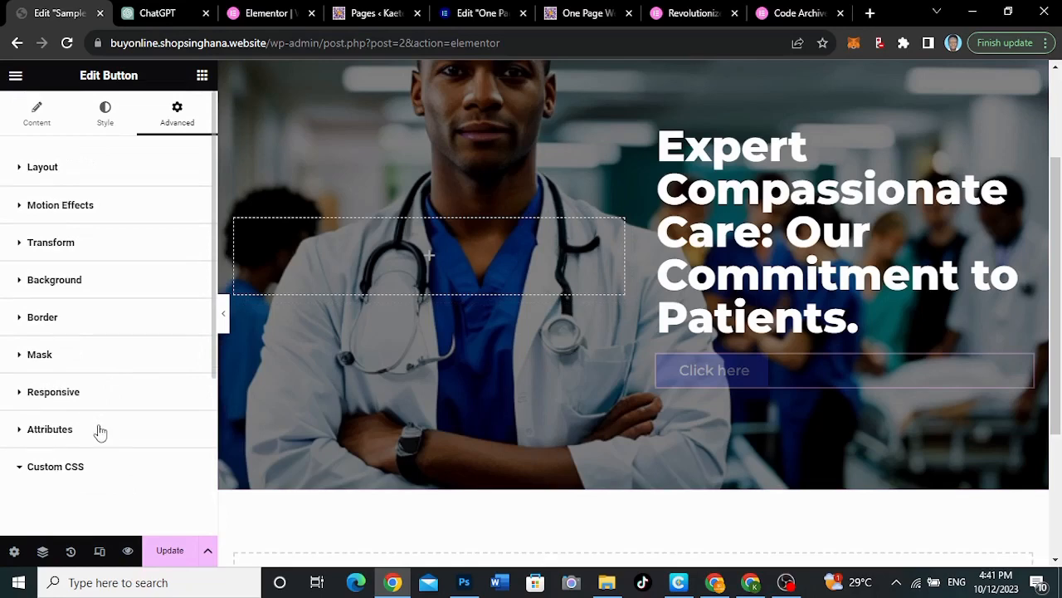
{"action": "scroll", "coordinate": [97, 429], "scroll_direction": "down", "scroll_amount": 1}
{"action": "left_click", "coordinate": [92, 425]}
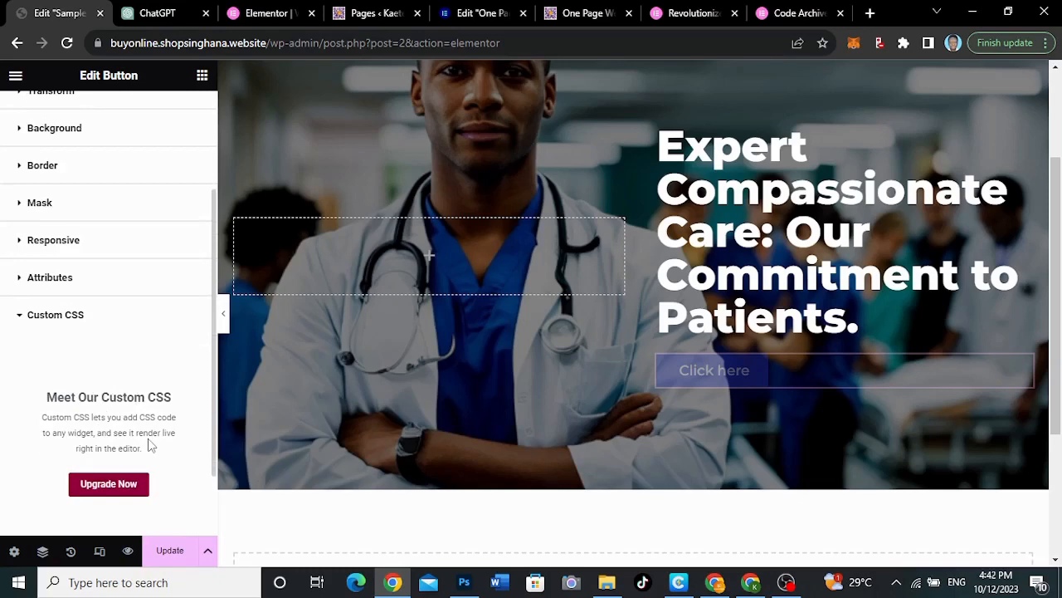
{"action": "left_click", "coordinate": [71, 320]}
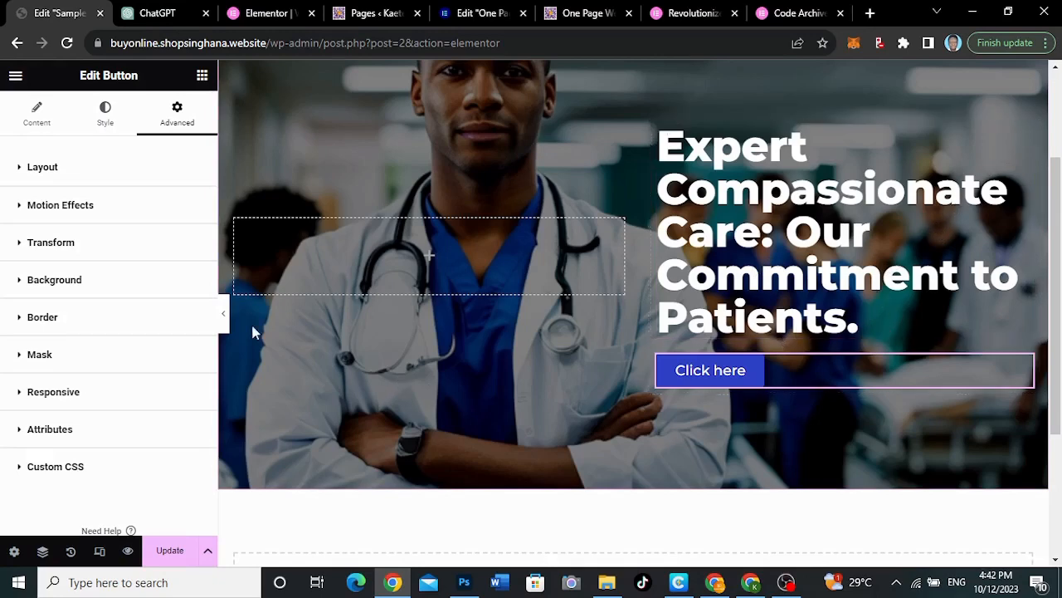
Preview the hero section across the full page without the editing controls, and return to editing
{"action": "left_click", "coordinate": [223, 315]}
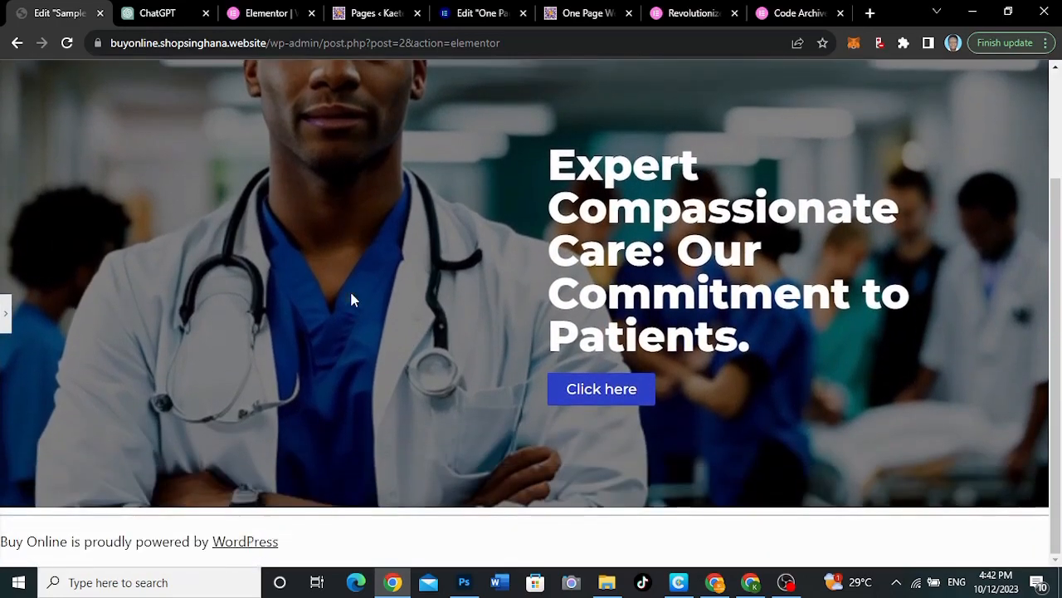
{"action": "right_click", "coordinate": [350, 289]}
{"action": "left_click", "coordinate": [8, 324]}
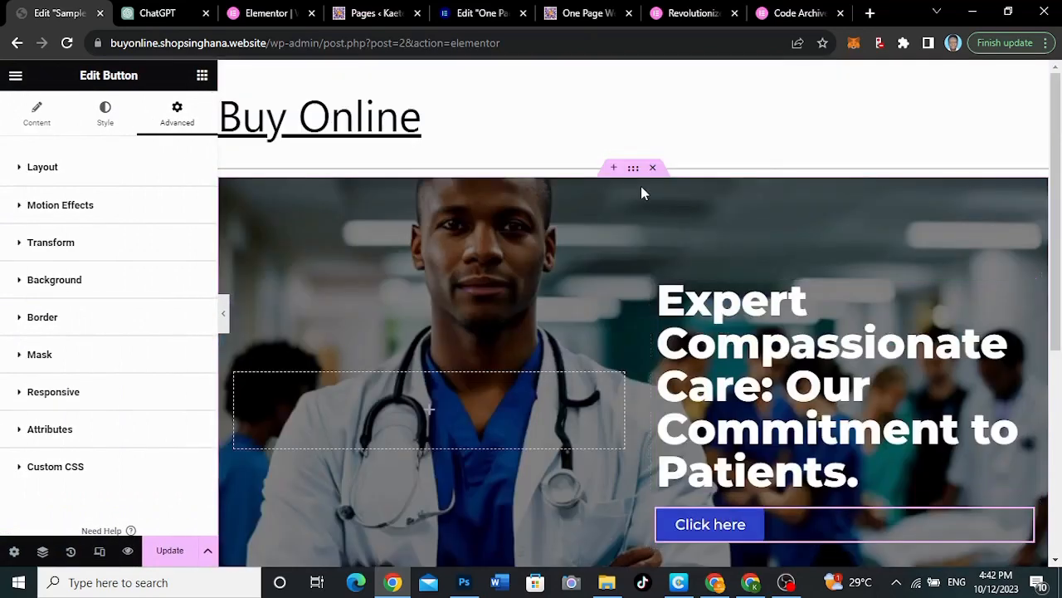
Set the outer hero container's boxed content width to 1280 px and preview the section at full page width
{"action": "left_click", "coordinate": [633, 170]}
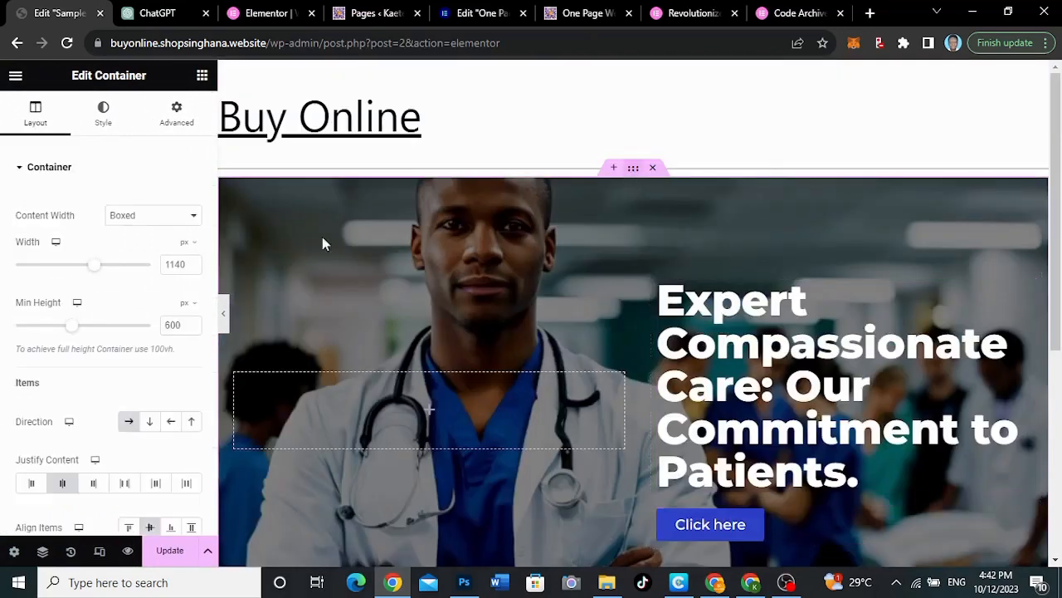
{"action": "left_click", "coordinate": [176, 265]}
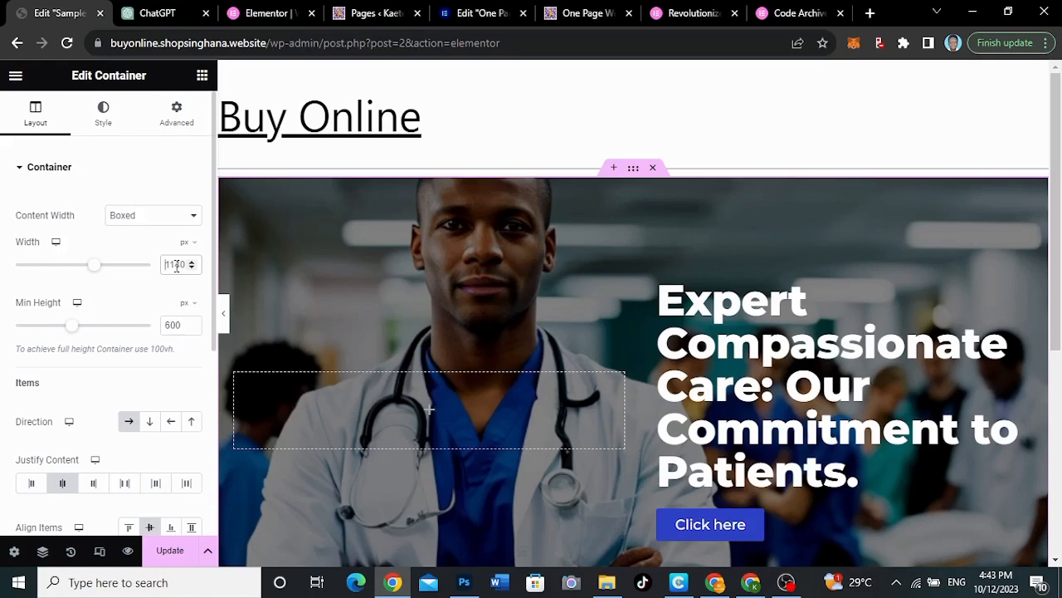
{"action": "type", "text": "1280"}
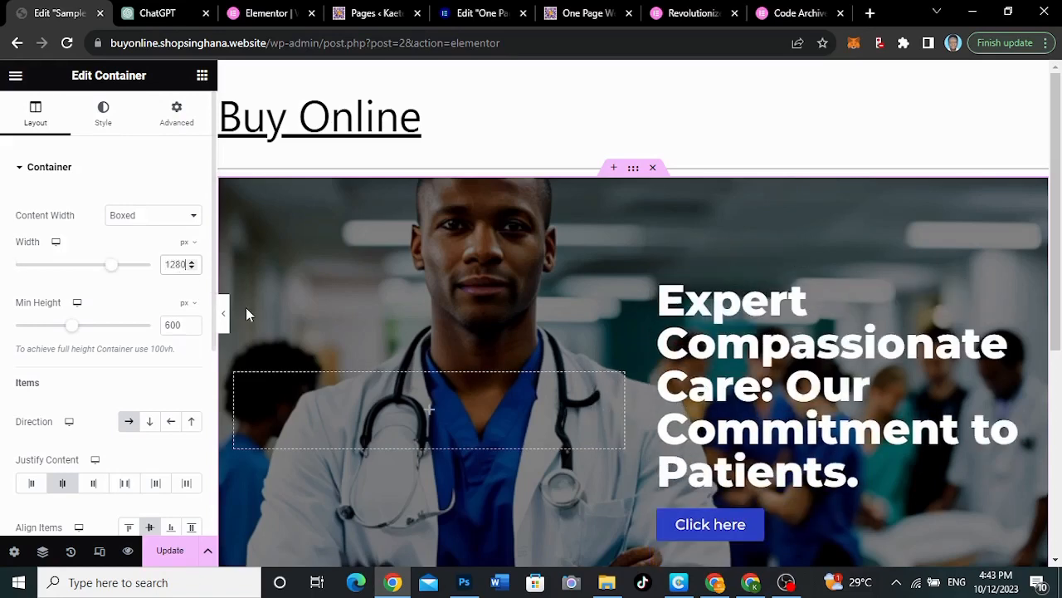
{"action": "left_click", "coordinate": [223, 313]}
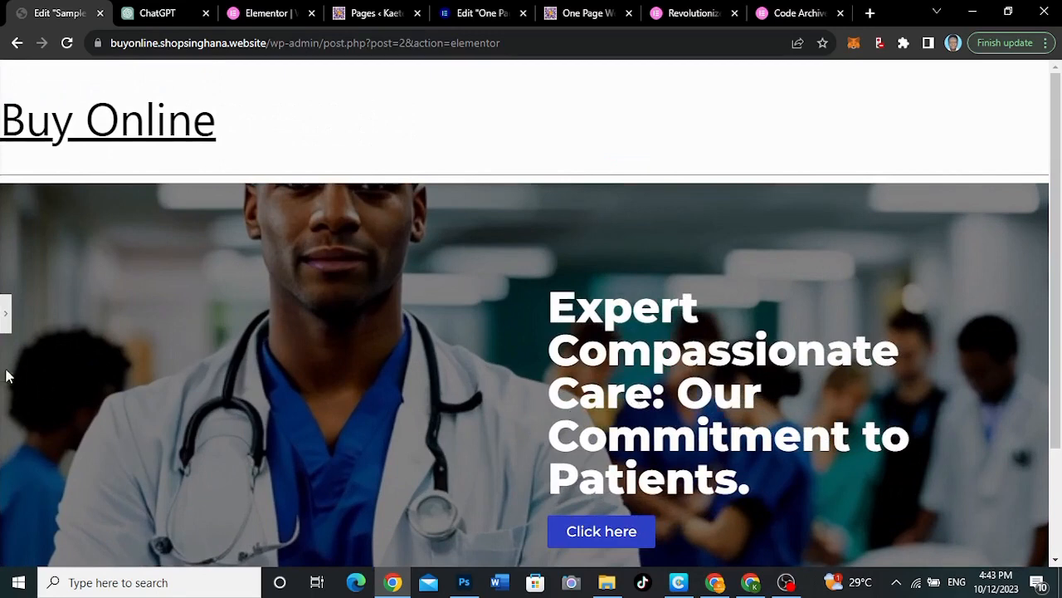
{"action": "left_click", "coordinate": [6, 325]}
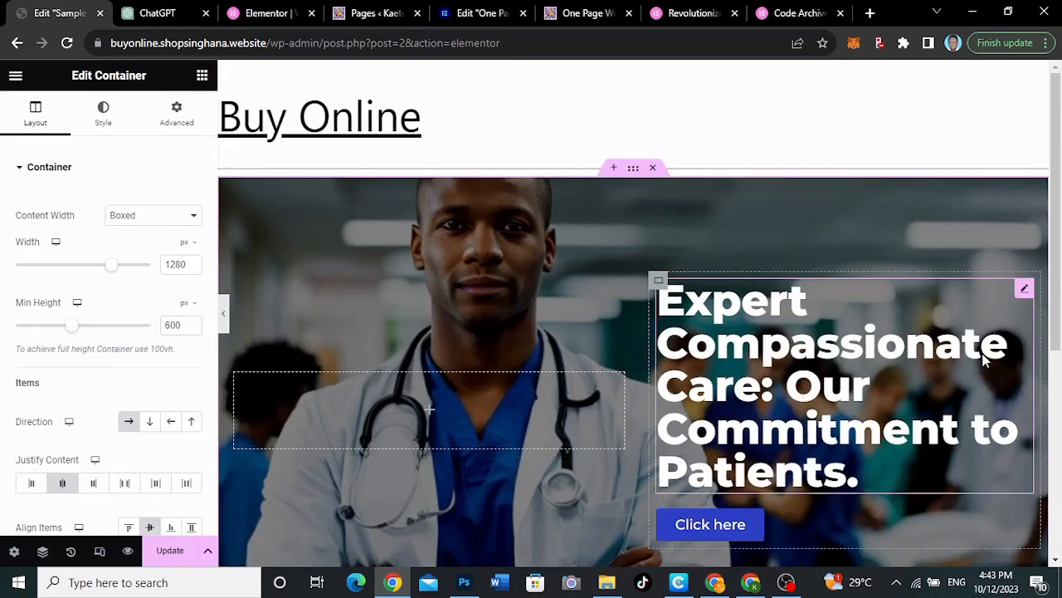
Increase the boxed content width of the inner container holding the heading and button to 1342 px, and preview the hero
{"action": "left_click", "coordinate": [658, 282]}
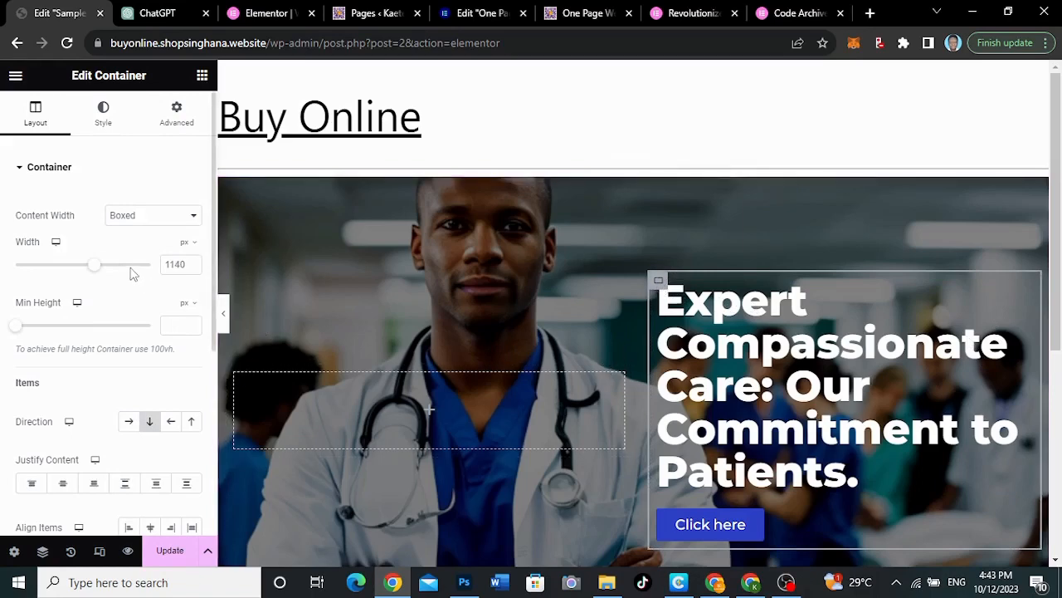
{"action": "left_click_drag", "start_coordinate": [98, 271], "coordinate": [122, 271]}
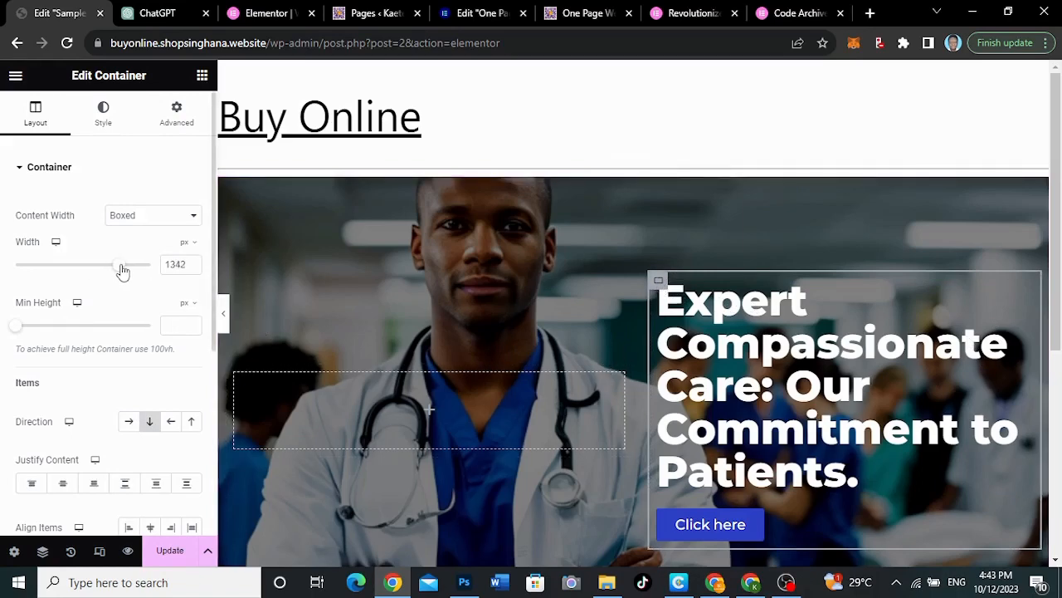
{"action": "left_click", "coordinate": [227, 329]}
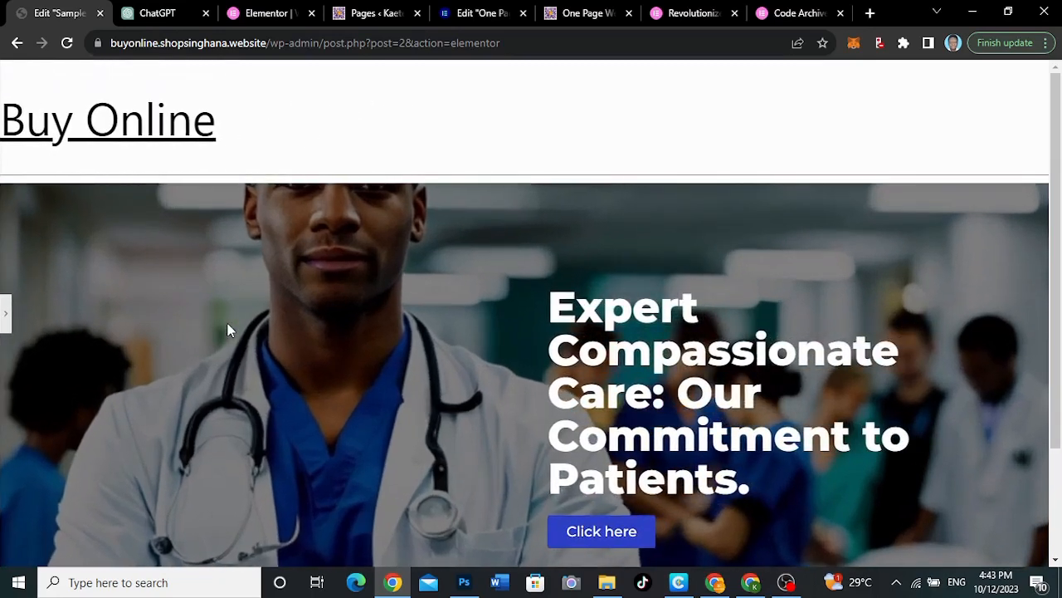
{"action": "left_click", "coordinate": [8, 320]}
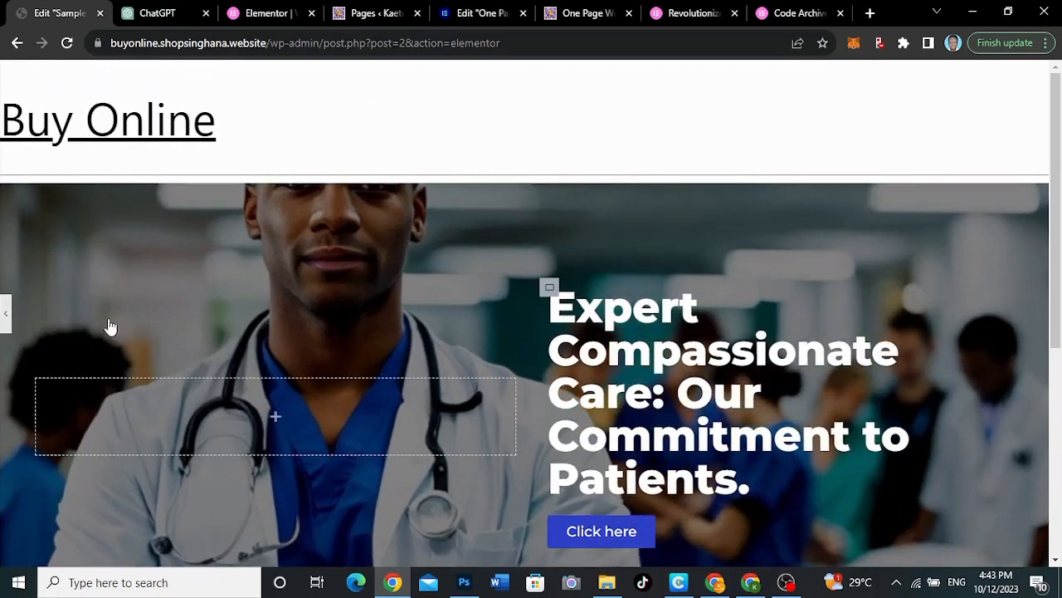
{"action": "scroll", "coordinate": [778, 381], "scroll_direction": "down", "scroll_amount": 2}
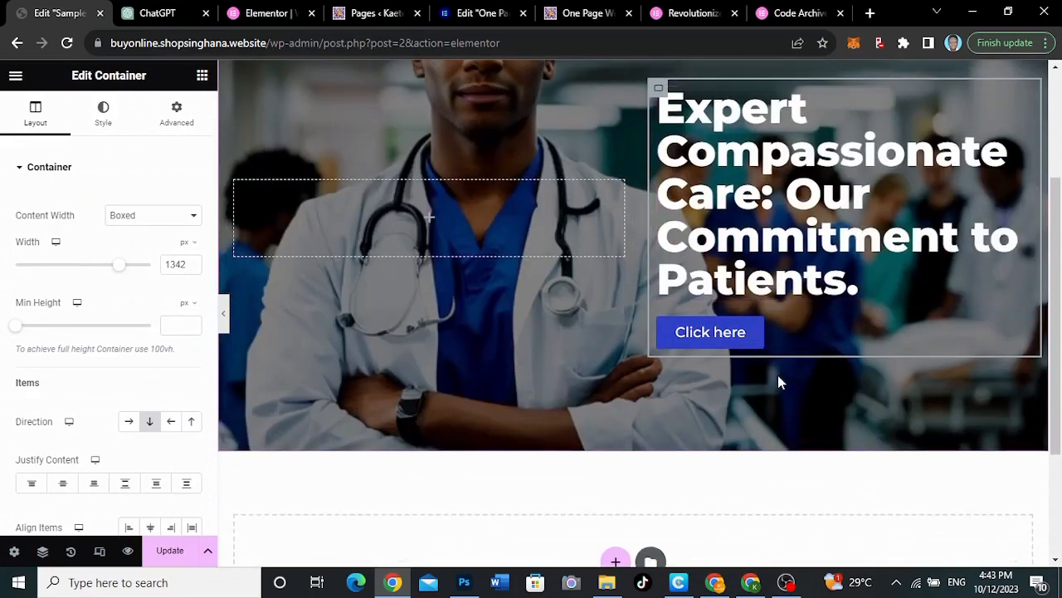
{"action": "scroll", "coordinate": [777, 375], "scroll_direction": "up", "scroll_amount": 2}
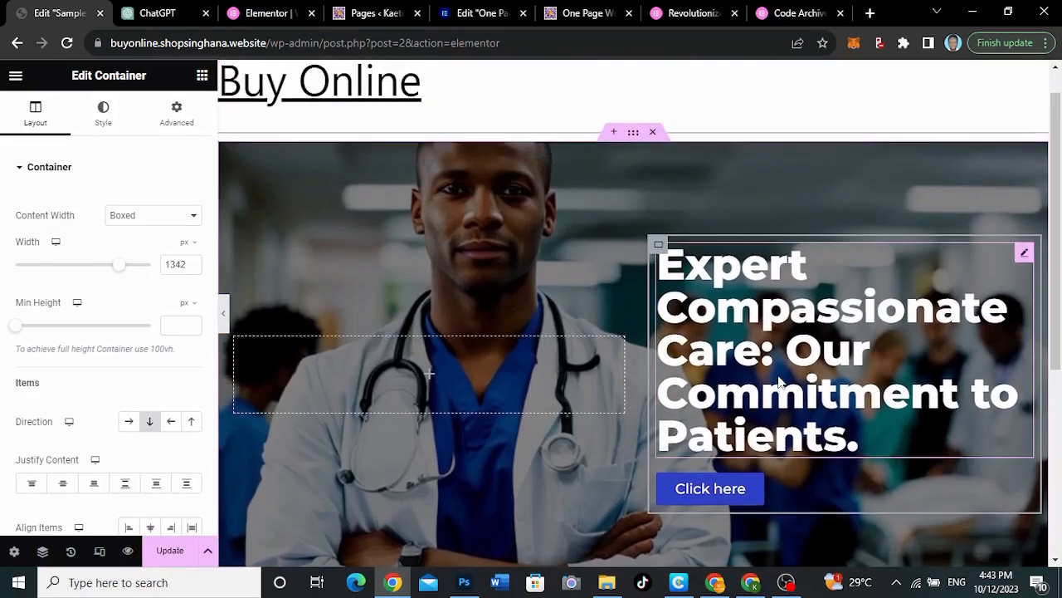